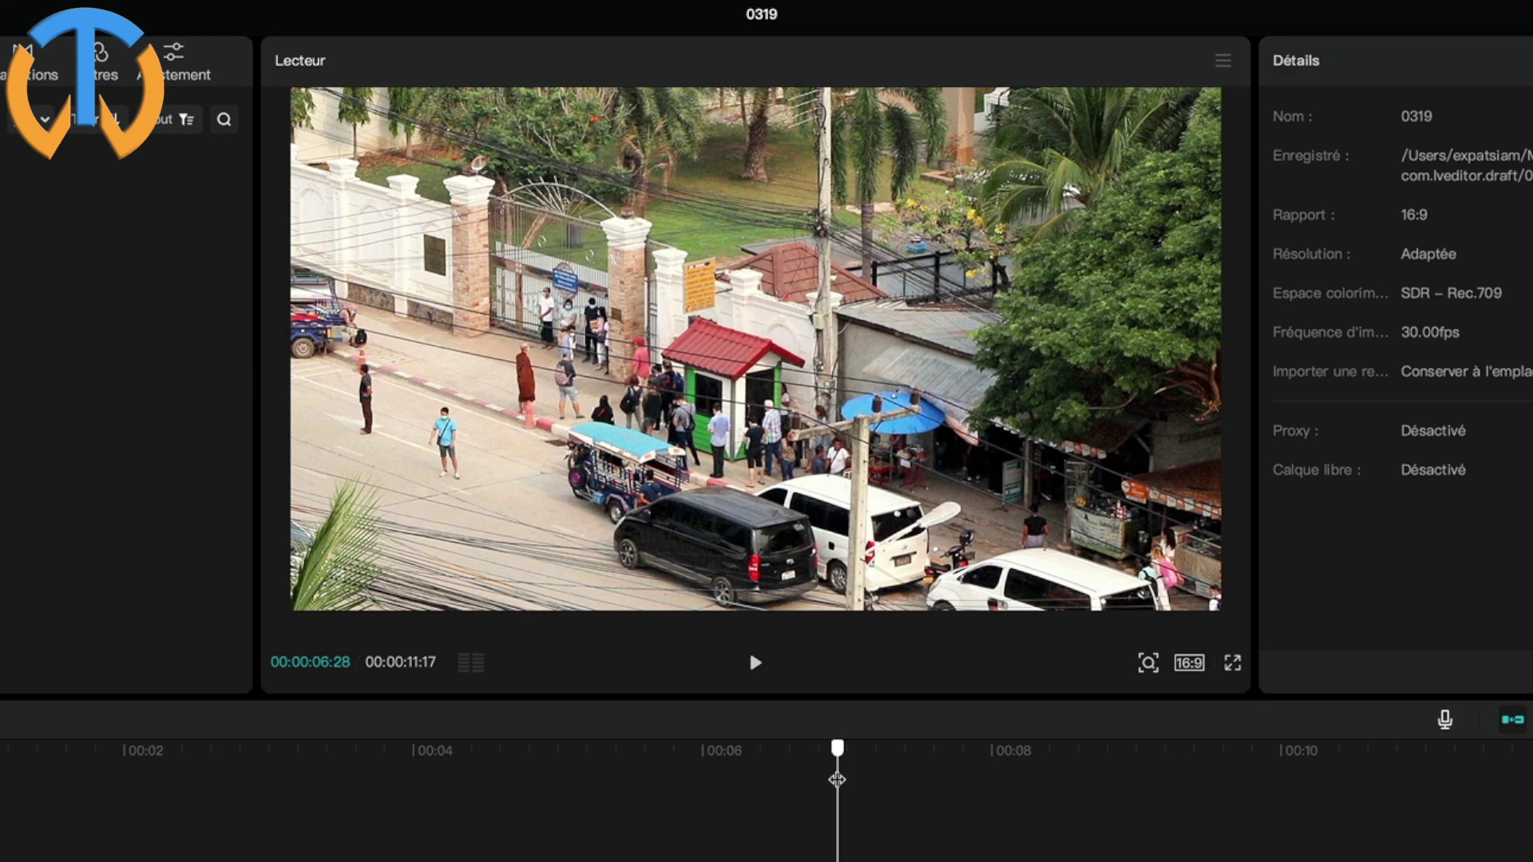
drag(837, 780, 832, 782)
drag(831, 783, 741, 768)
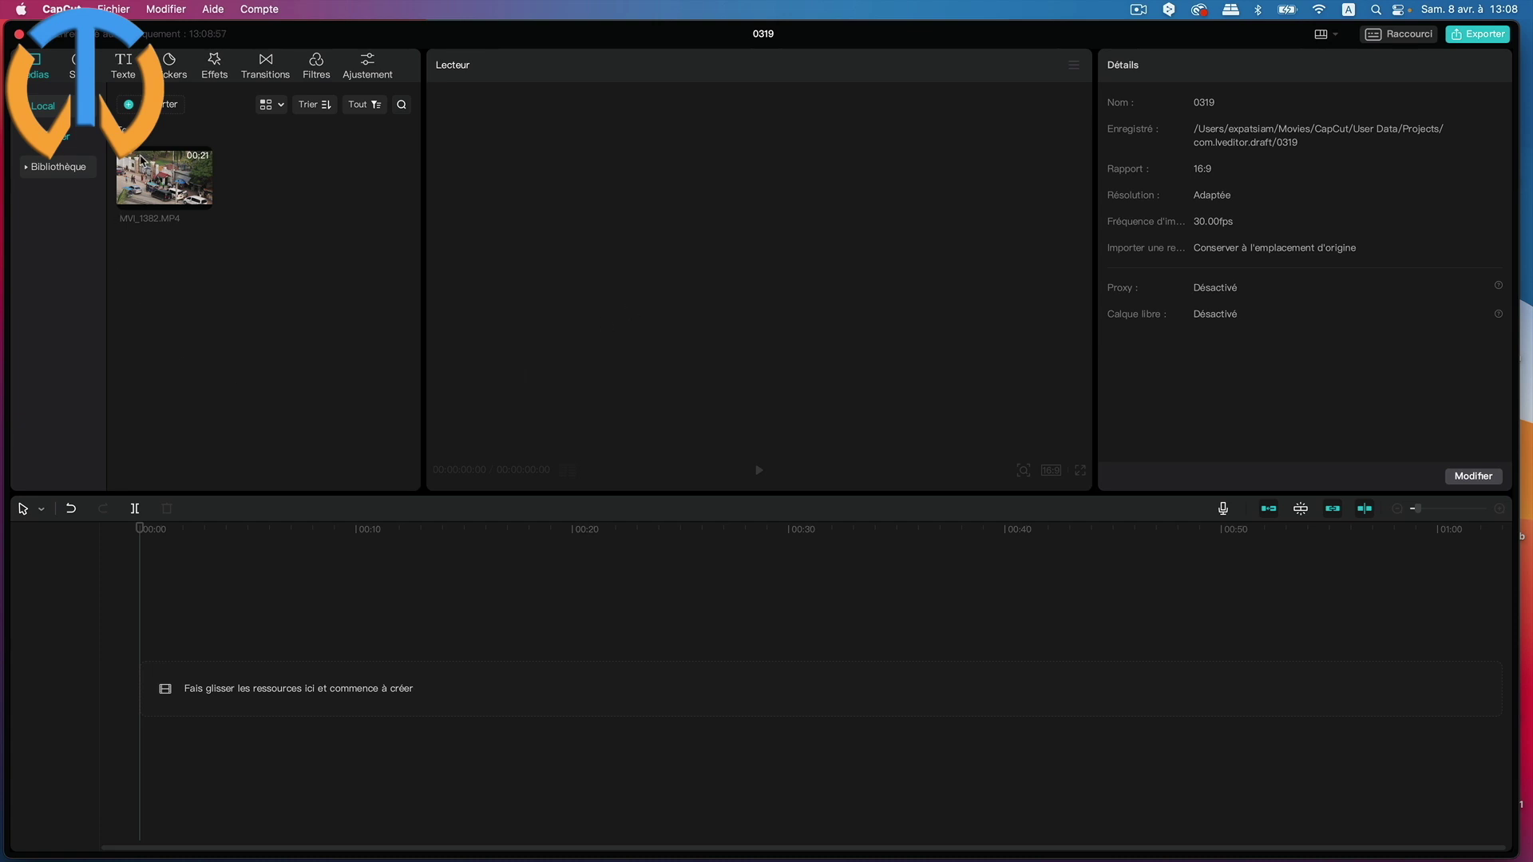
Add the imported clip MVI_1382.MP4 to the start of the empty timeline.
click(148, 169)
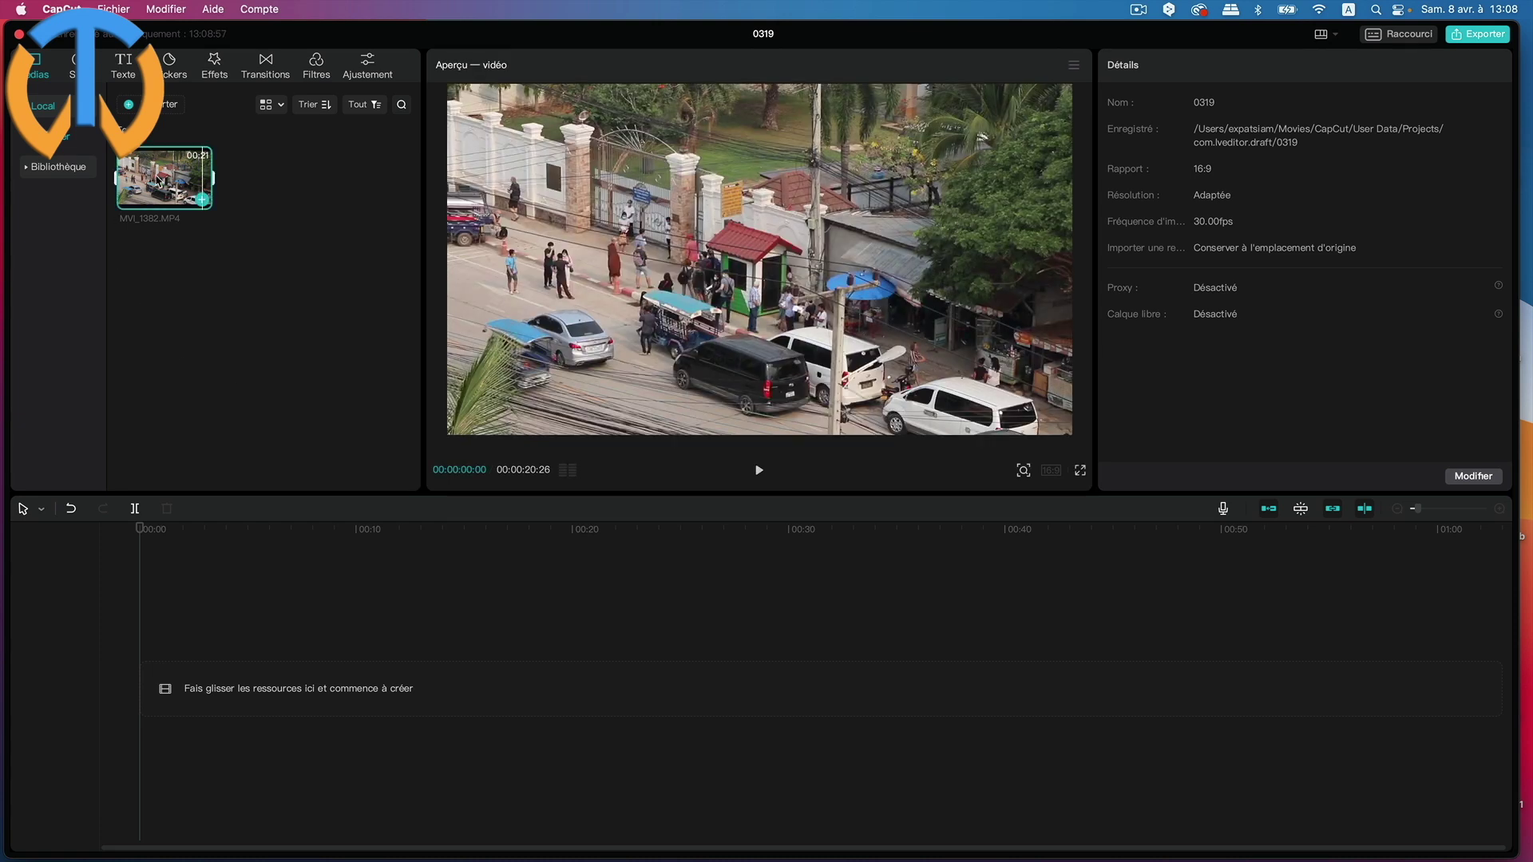
click(202, 199)
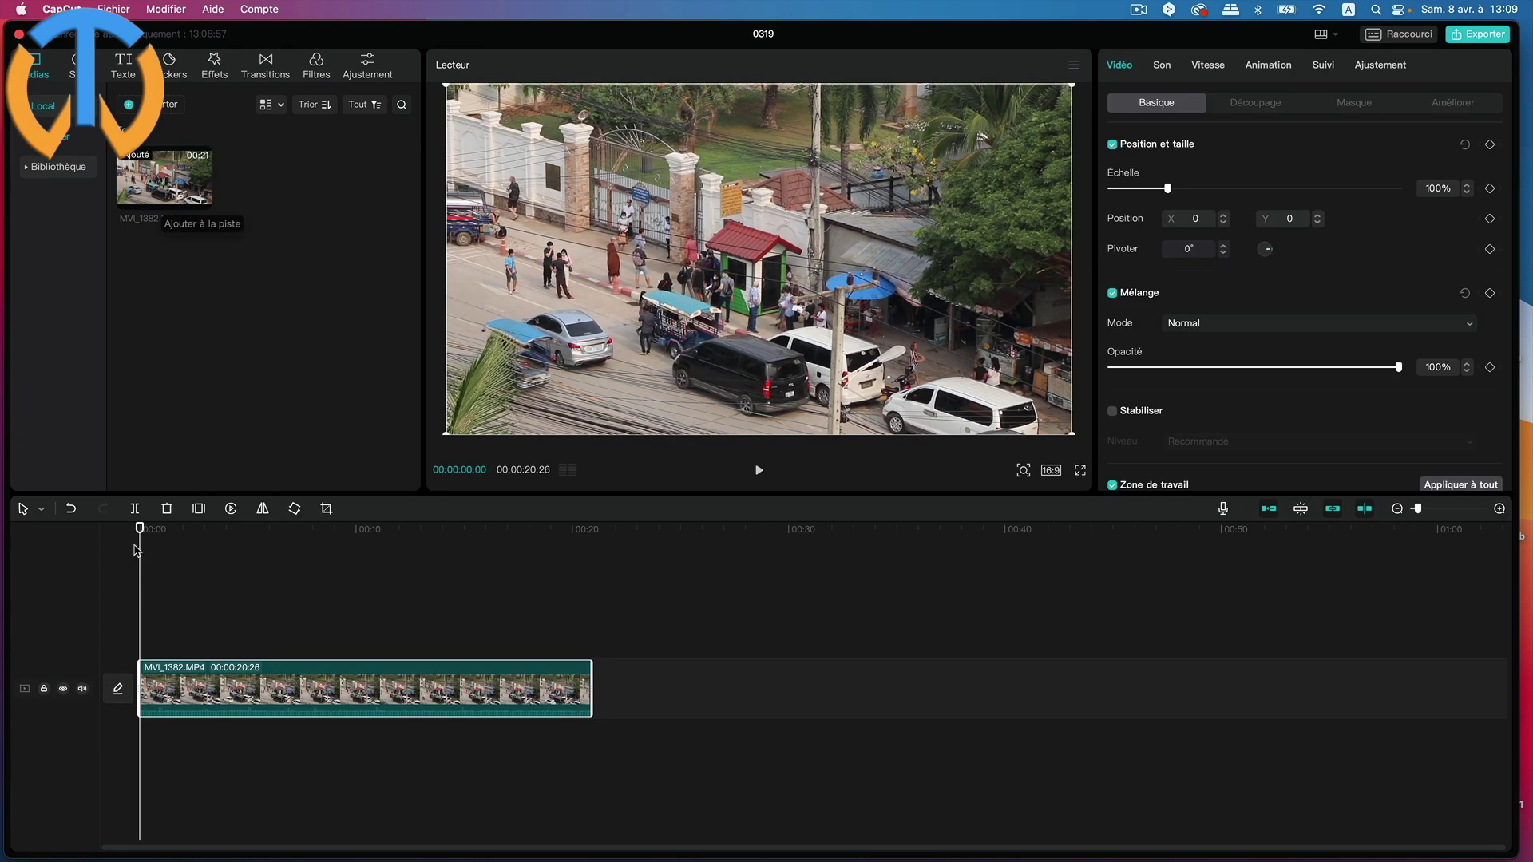
Move the playhead to 00:00:15:23 and mute the video track's sound.
drag(141, 529, 237, 529)
click(480, 536)
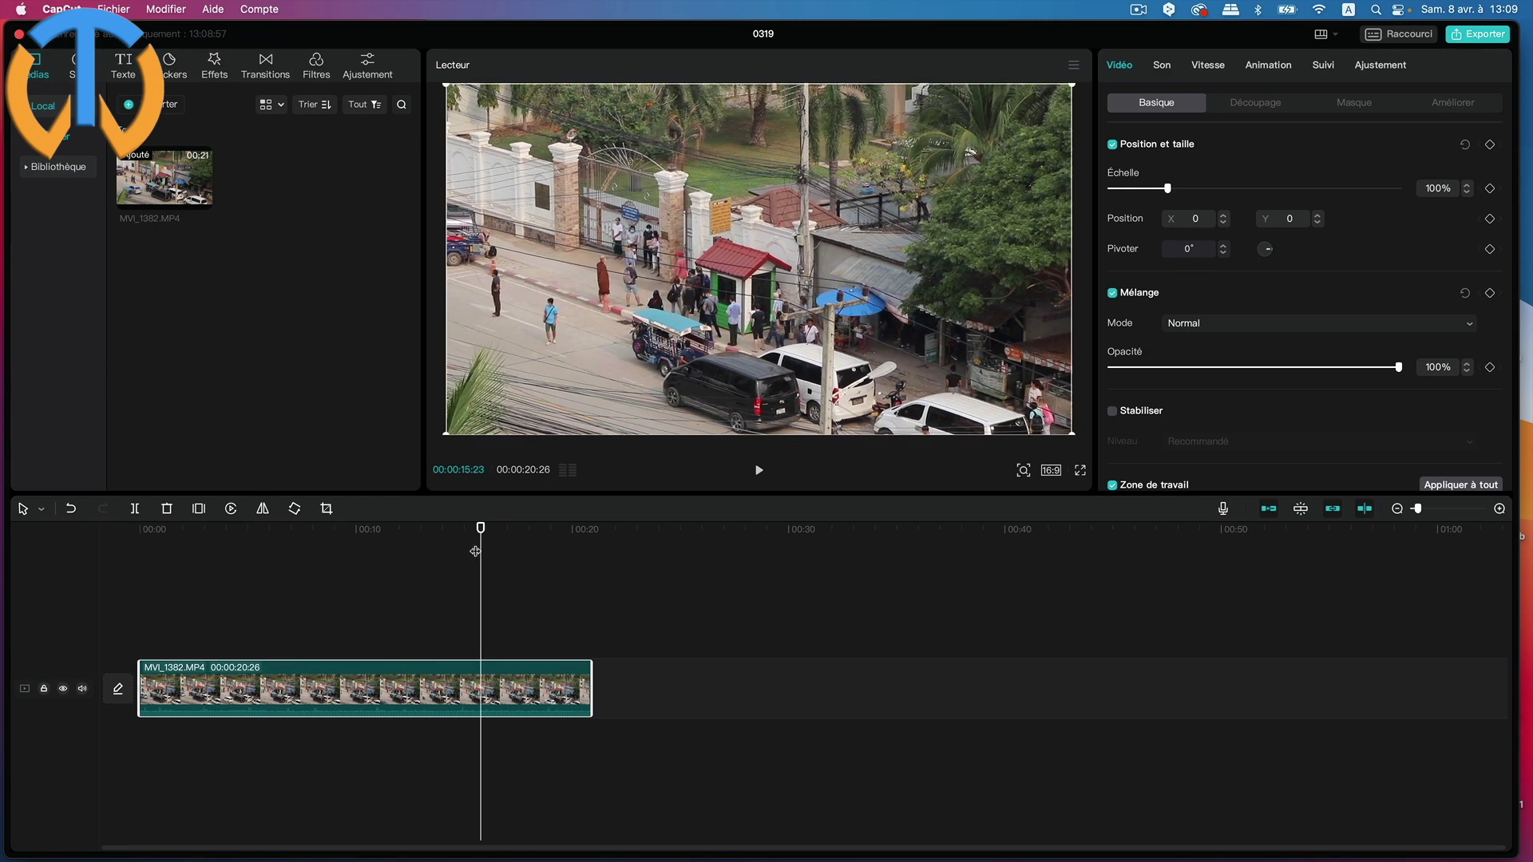
click(83, 690)
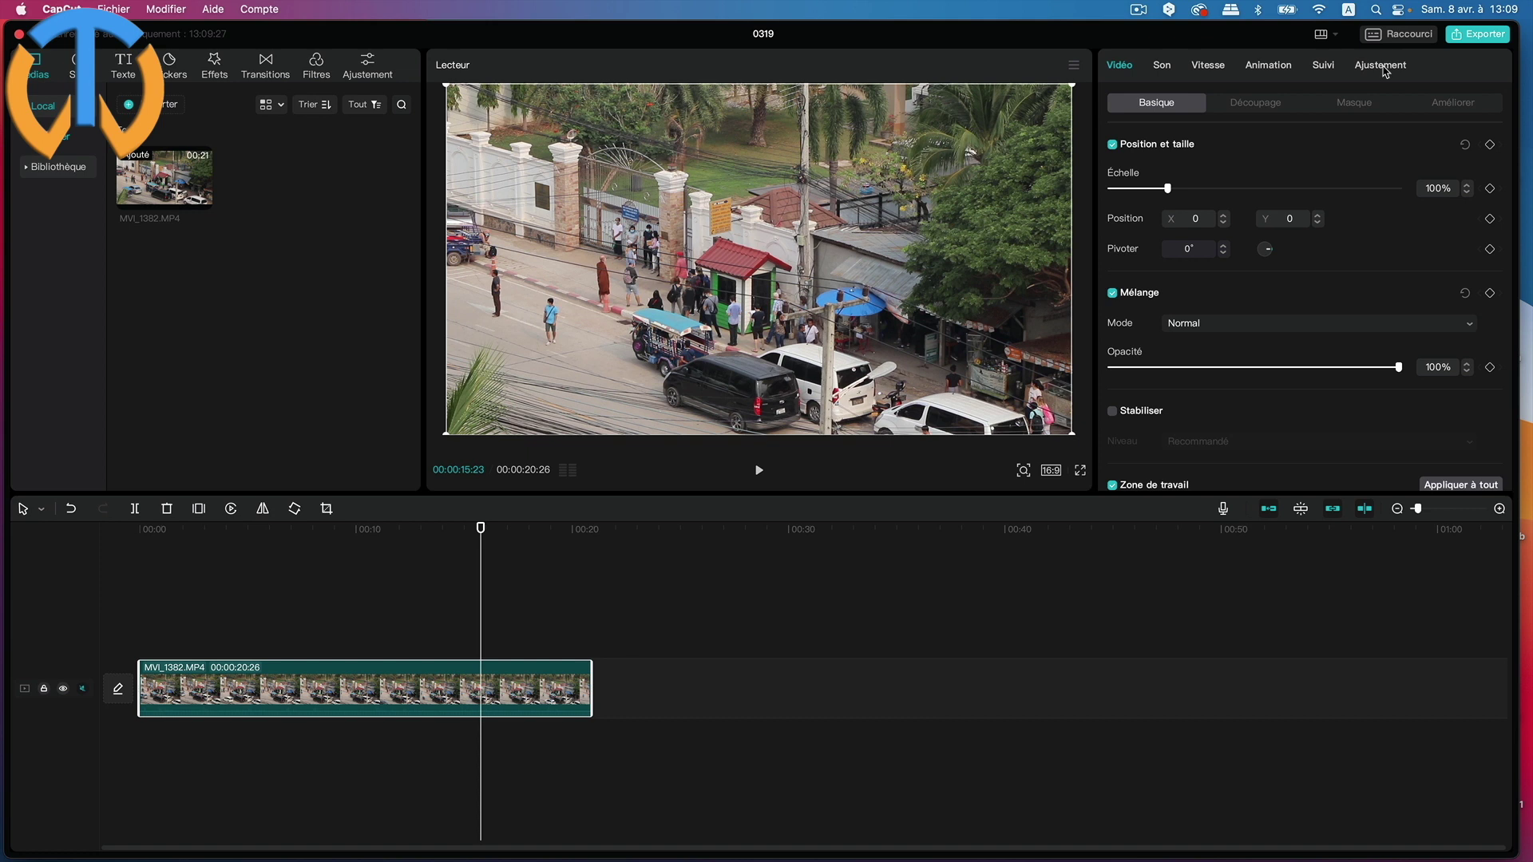
Look through the clip's Basique, HSL and Courbes adjustment options, ending on the Basique settings.
click(1385, 71)
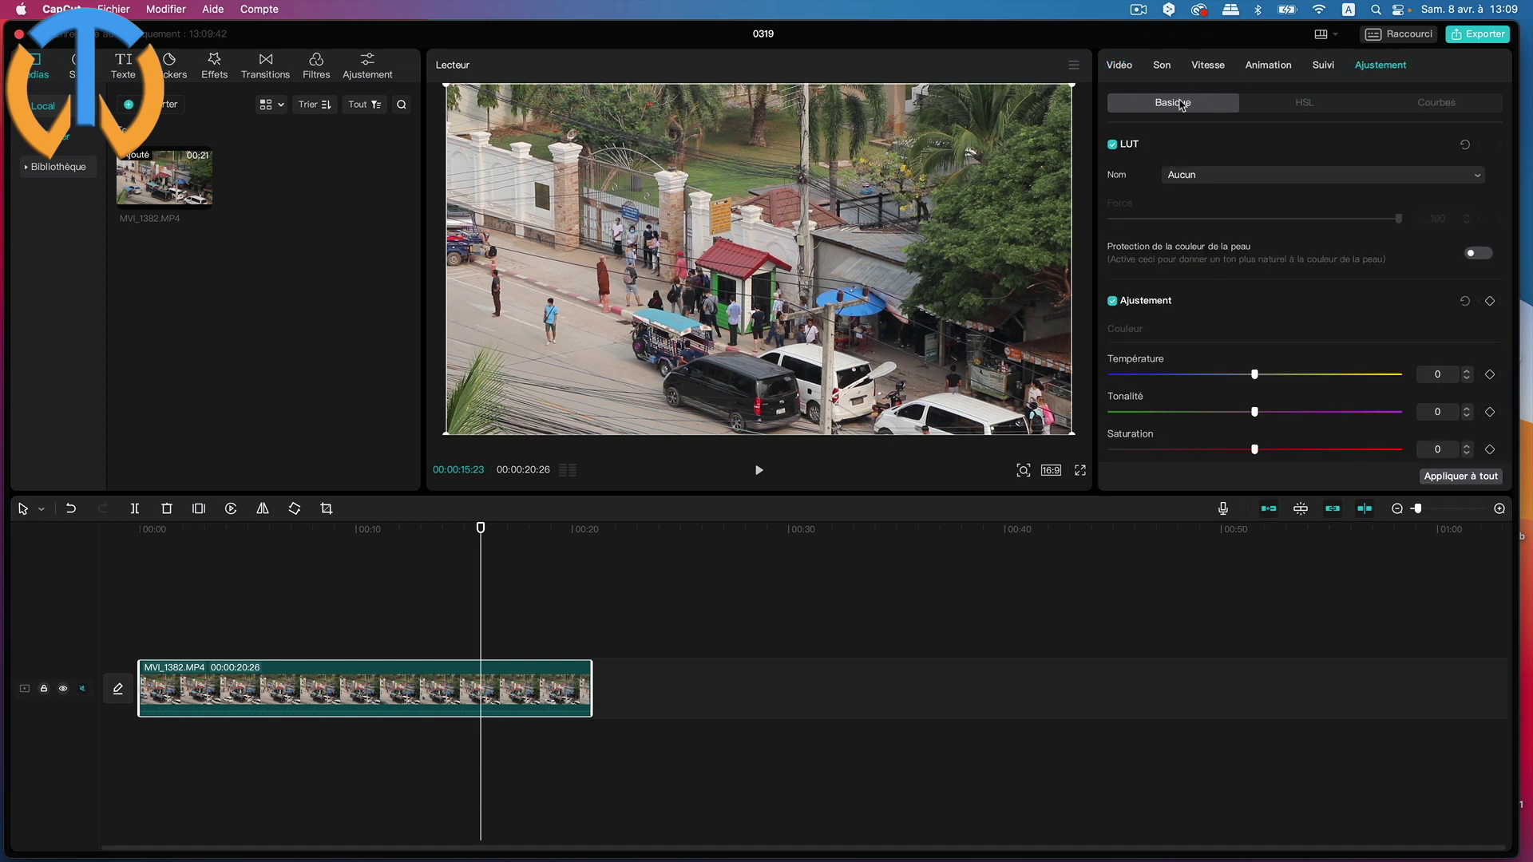
click(1295, 110)
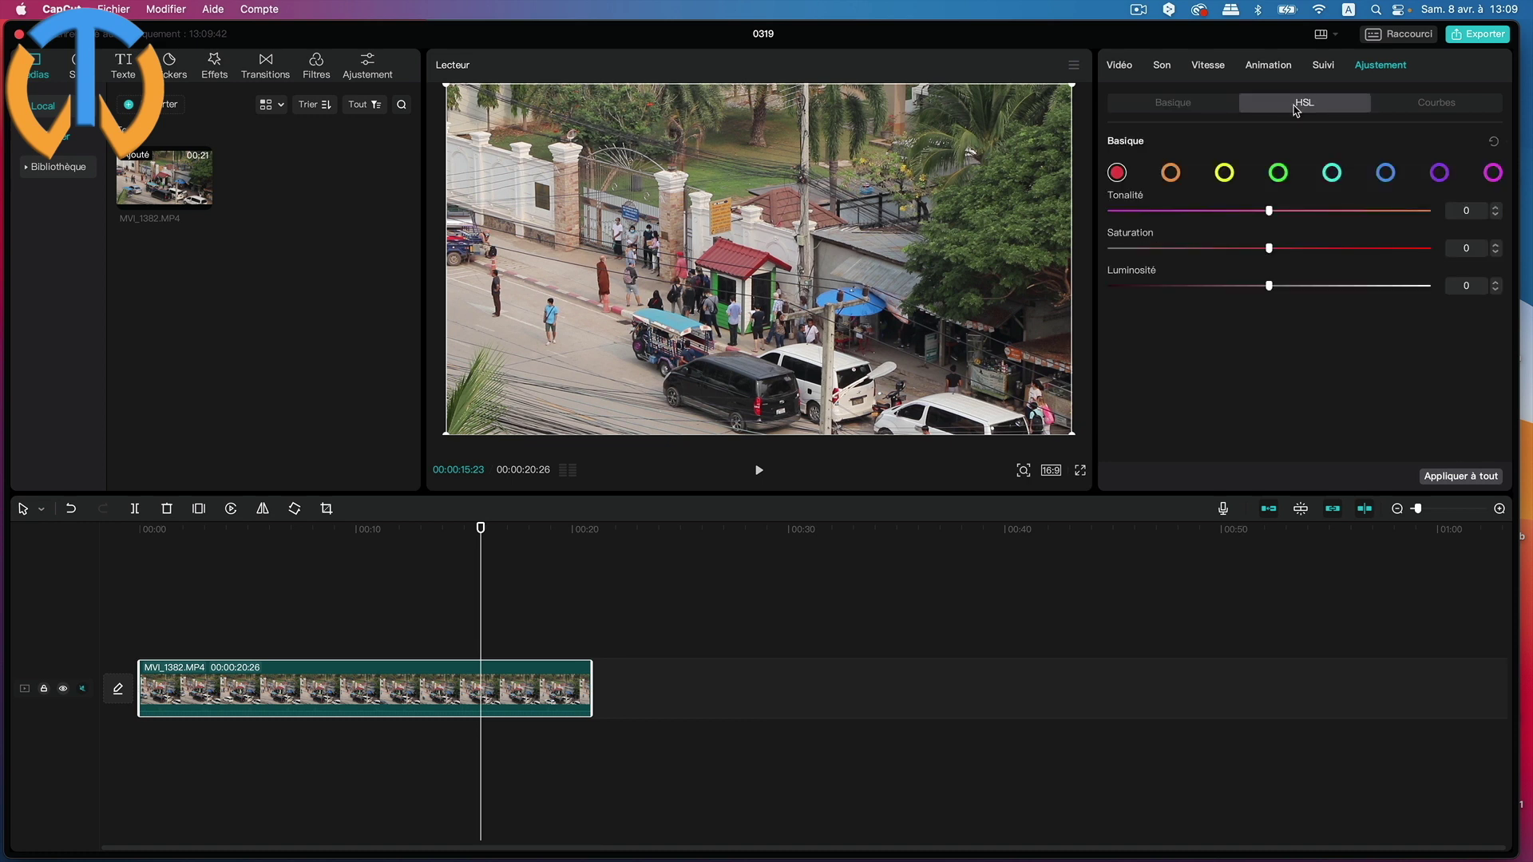
click(1438, 116)
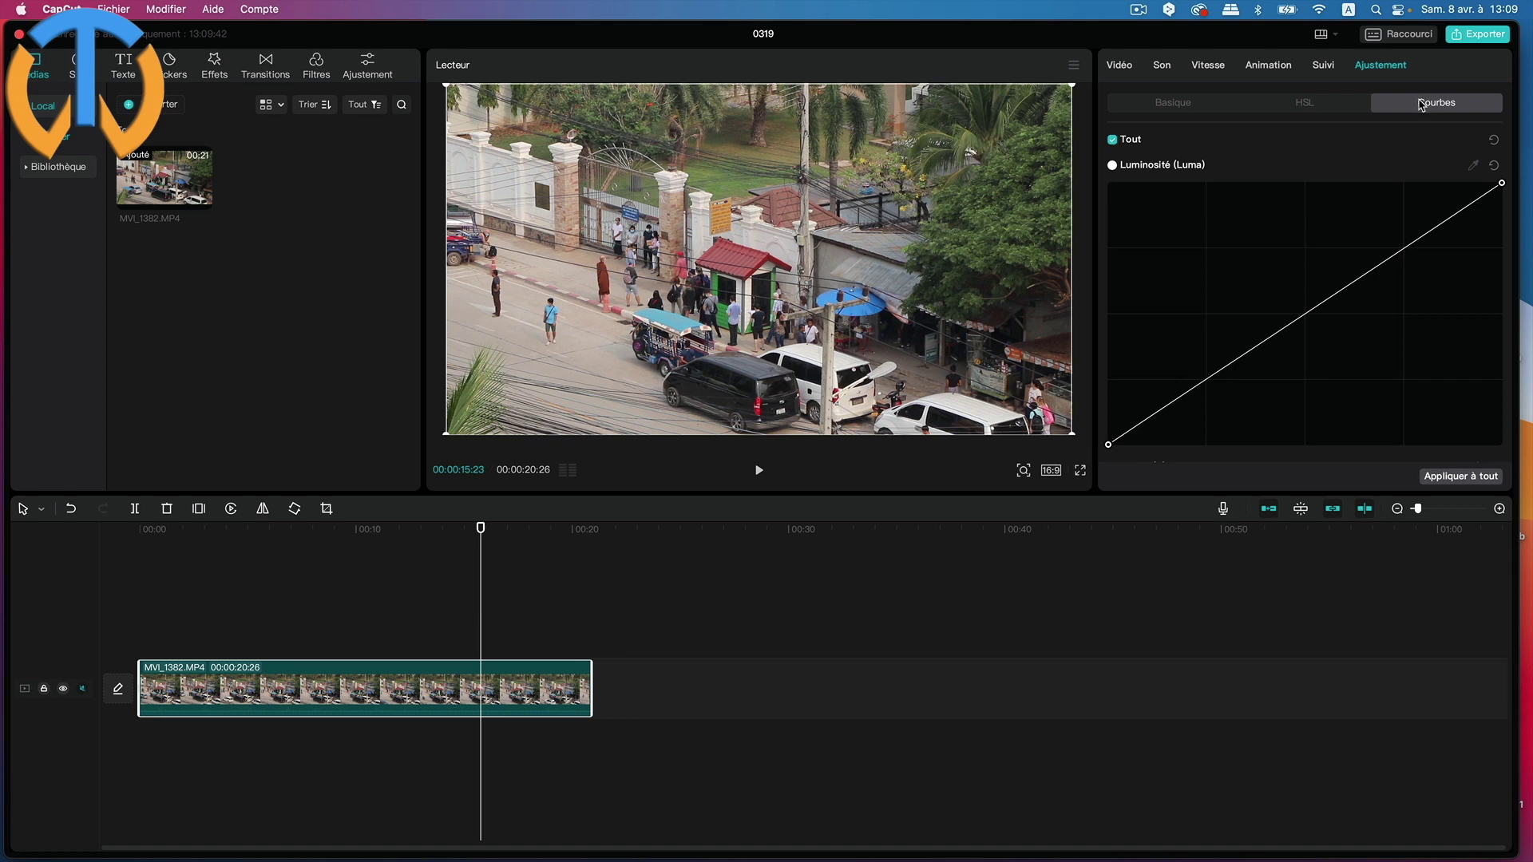
click(1180, 110)
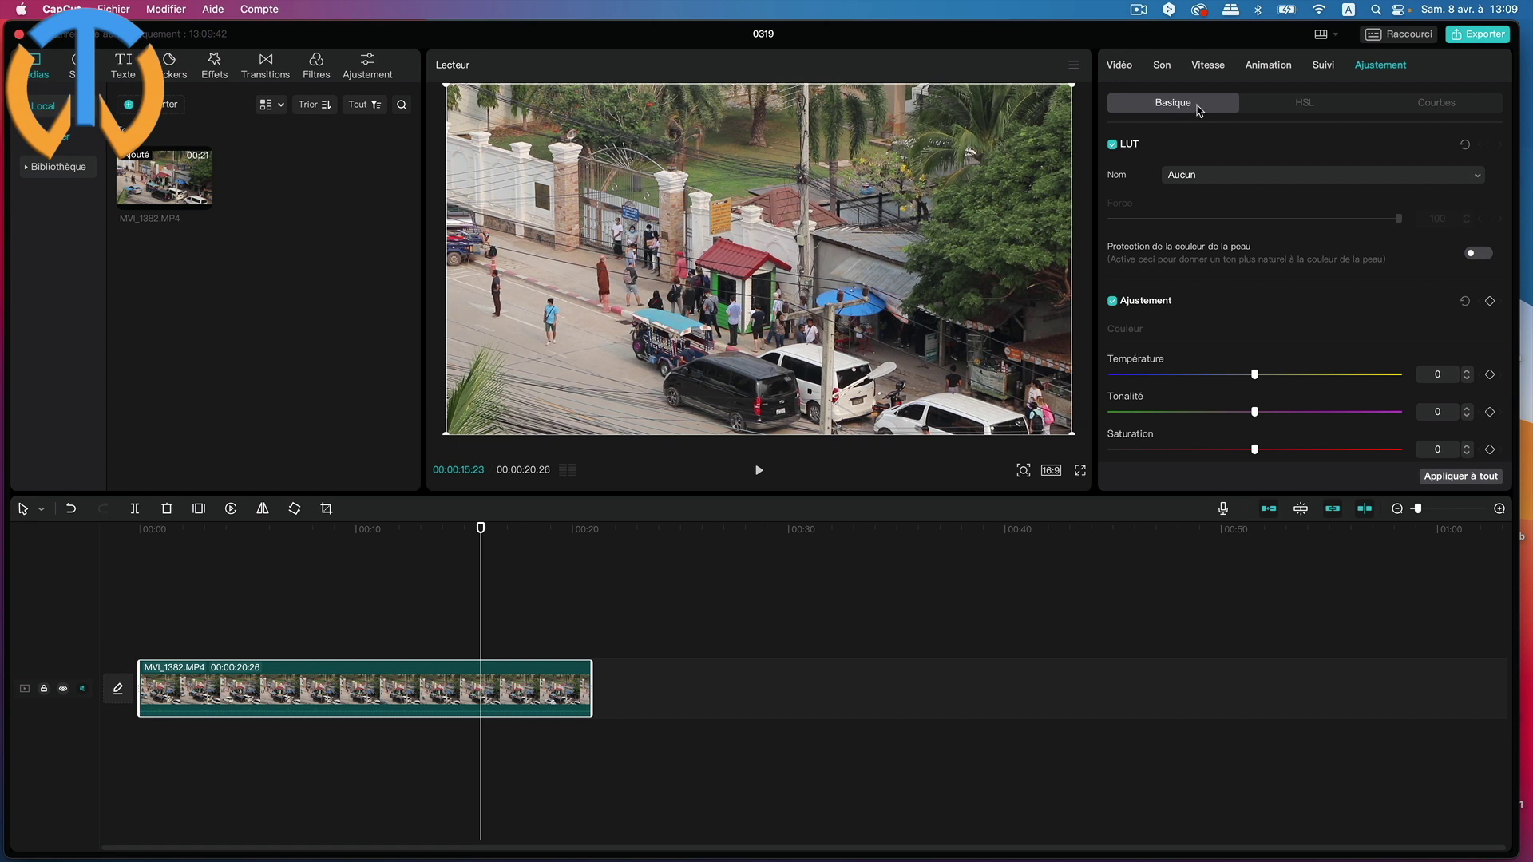
click(1293, 108)
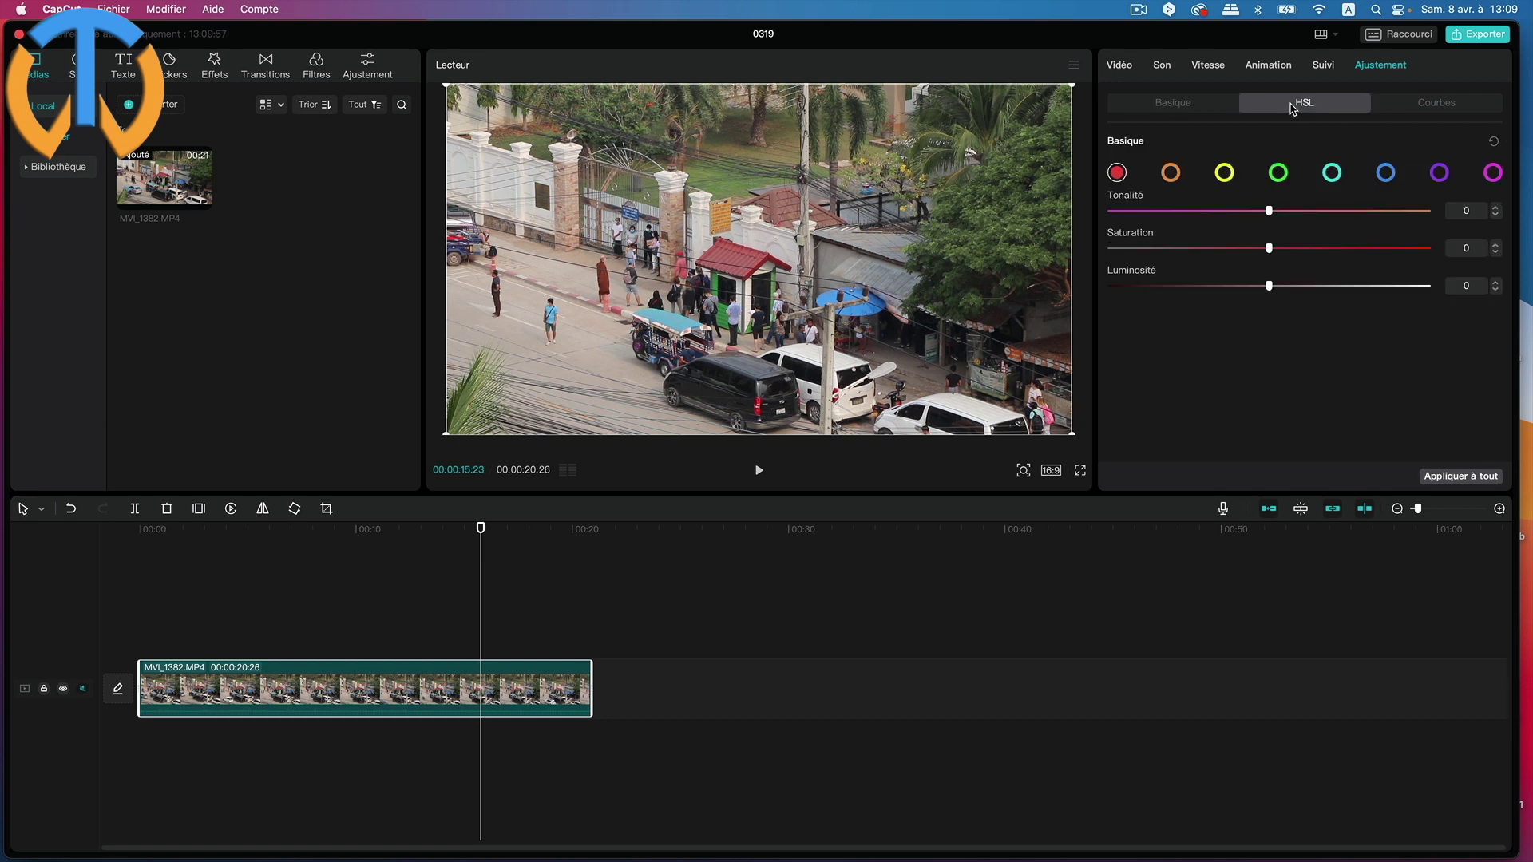
click(1150, 112)
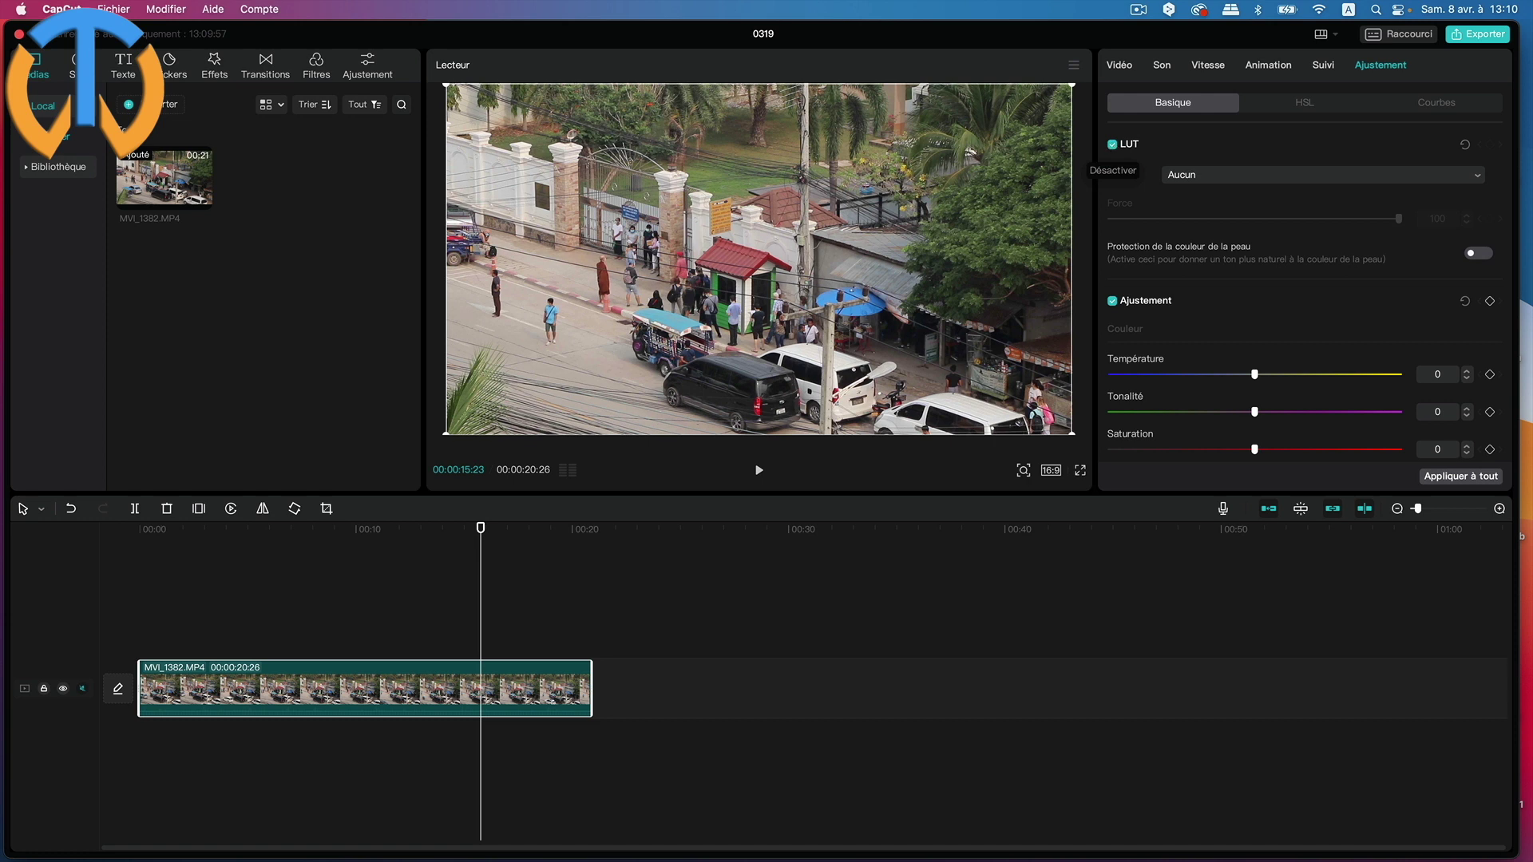
Check which LUTs can be chosen for the clip and turn the LUT option off.
click(1113, 146)
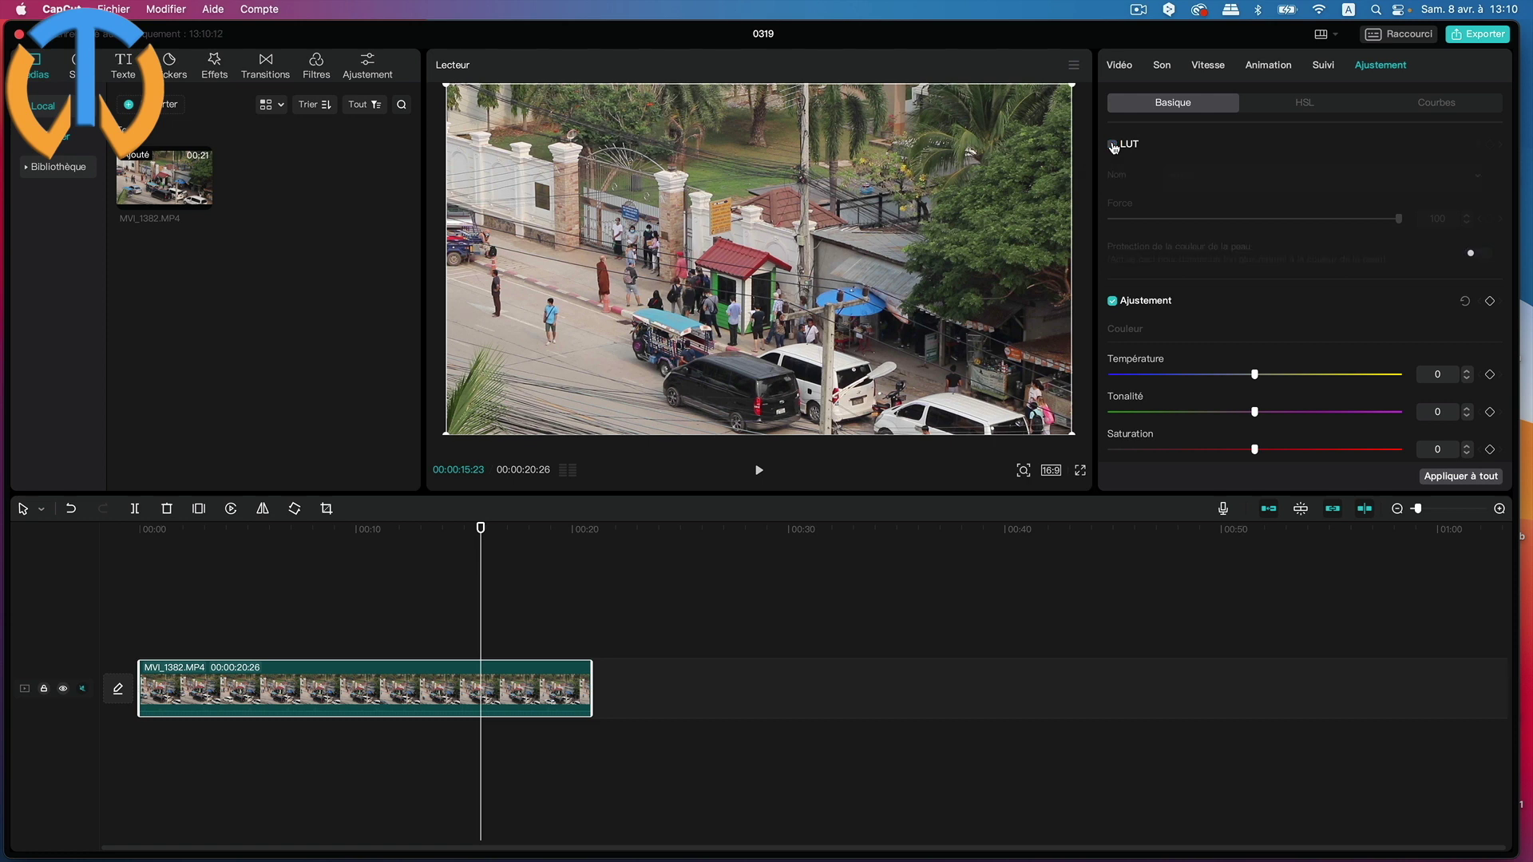
click(1113, 145)
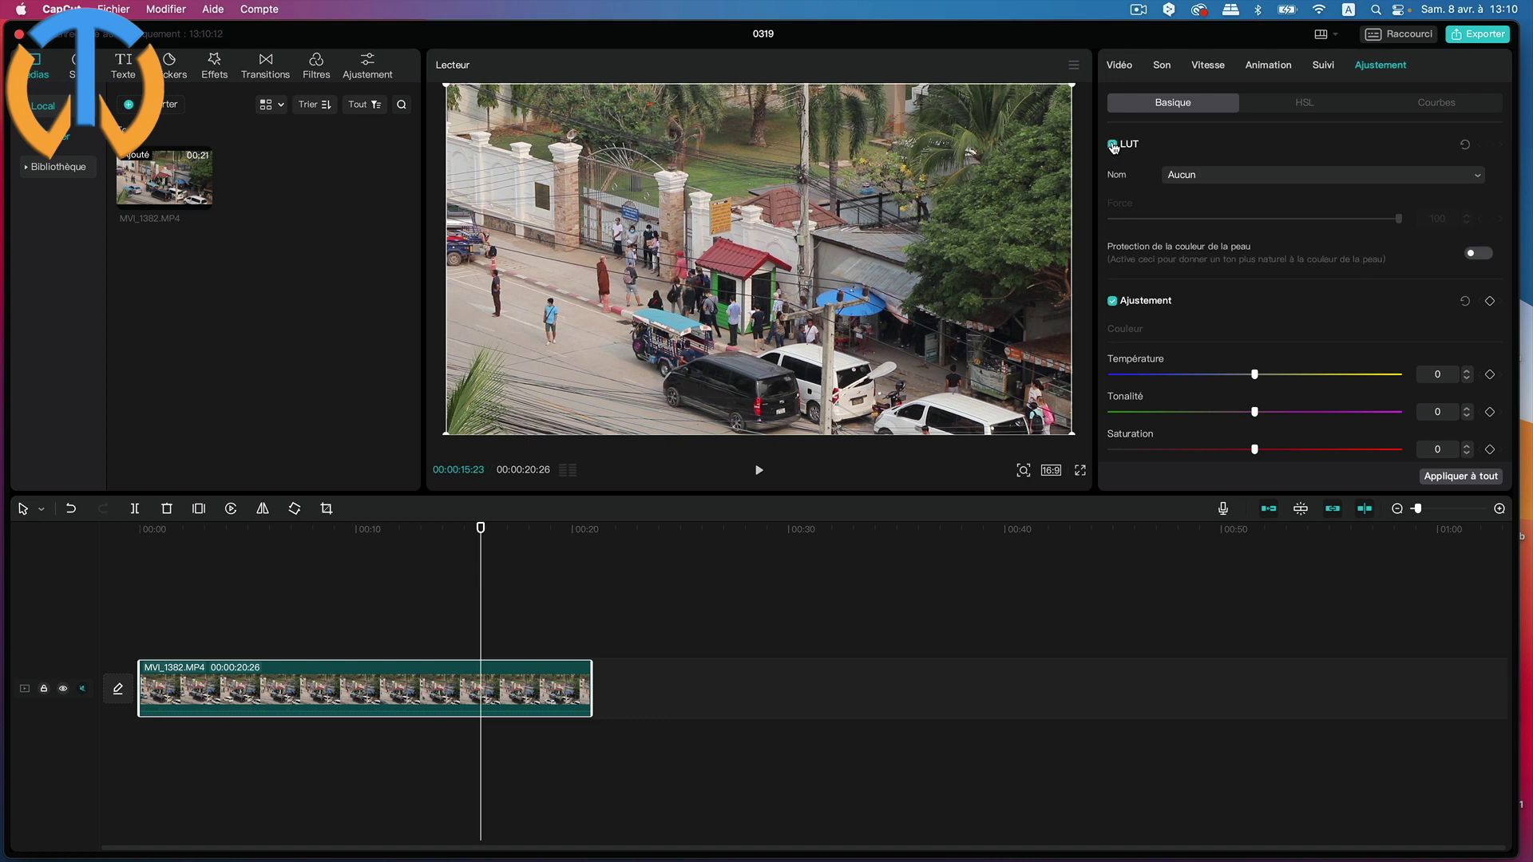
click(1206, 177)
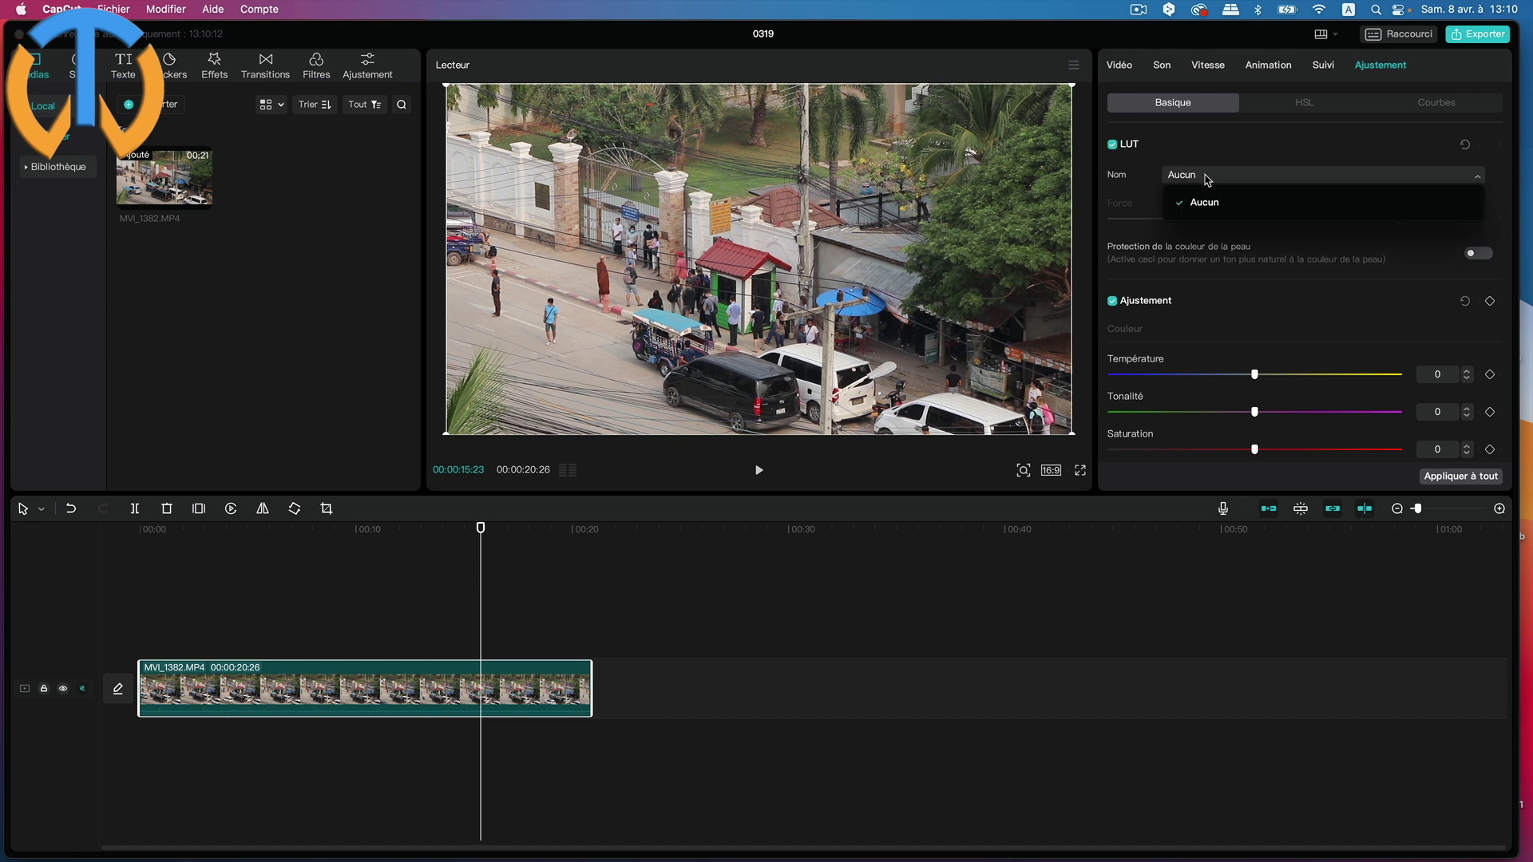
click(1113, 145)
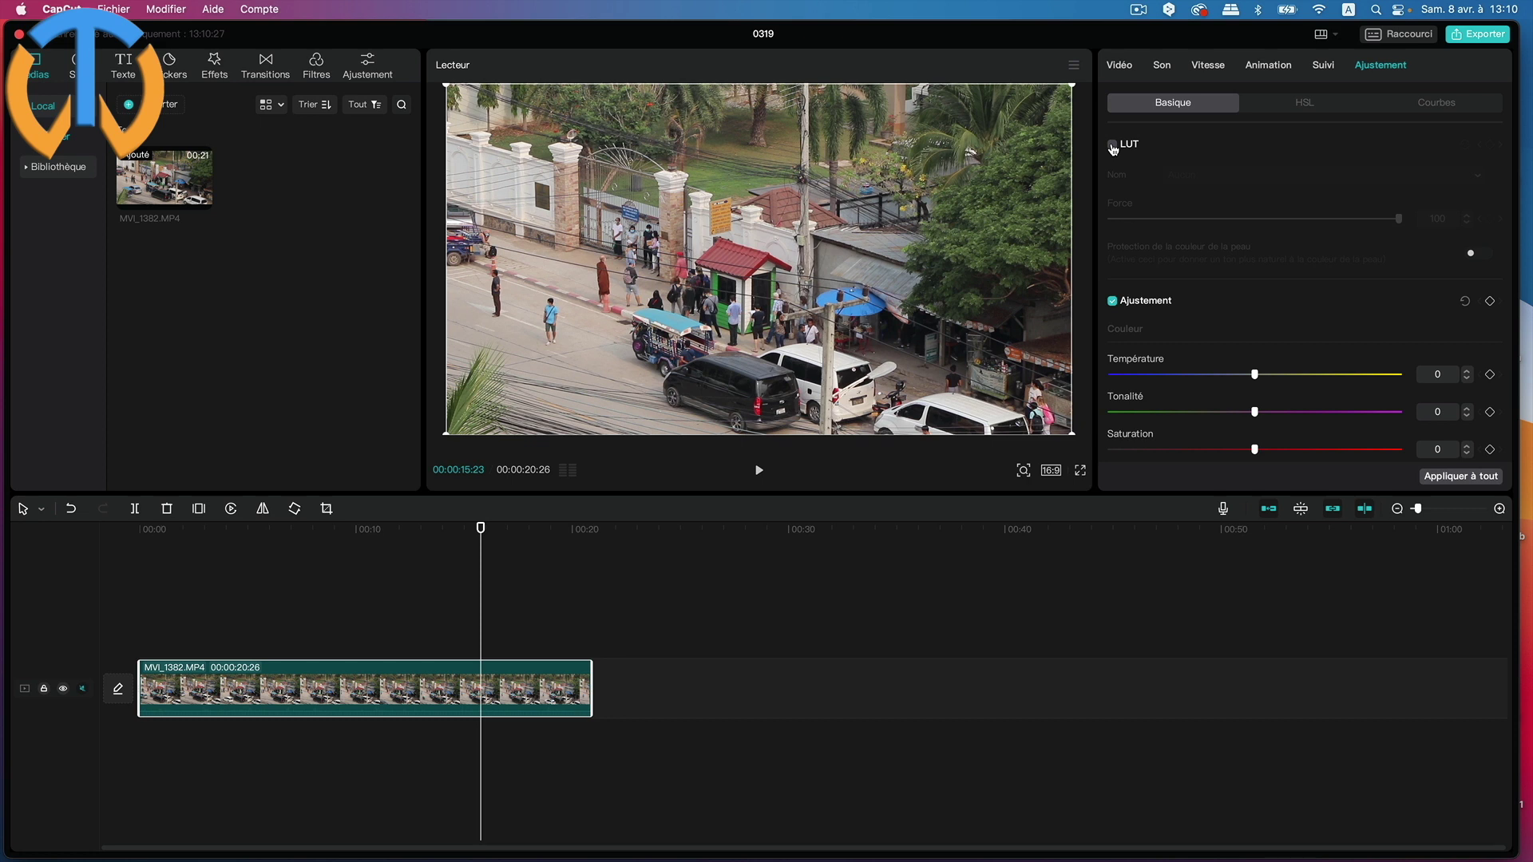
Review the clip's basic adjustment settings for Couleur, Clarté and Effets.
scroll(1272, 204, down, 3)
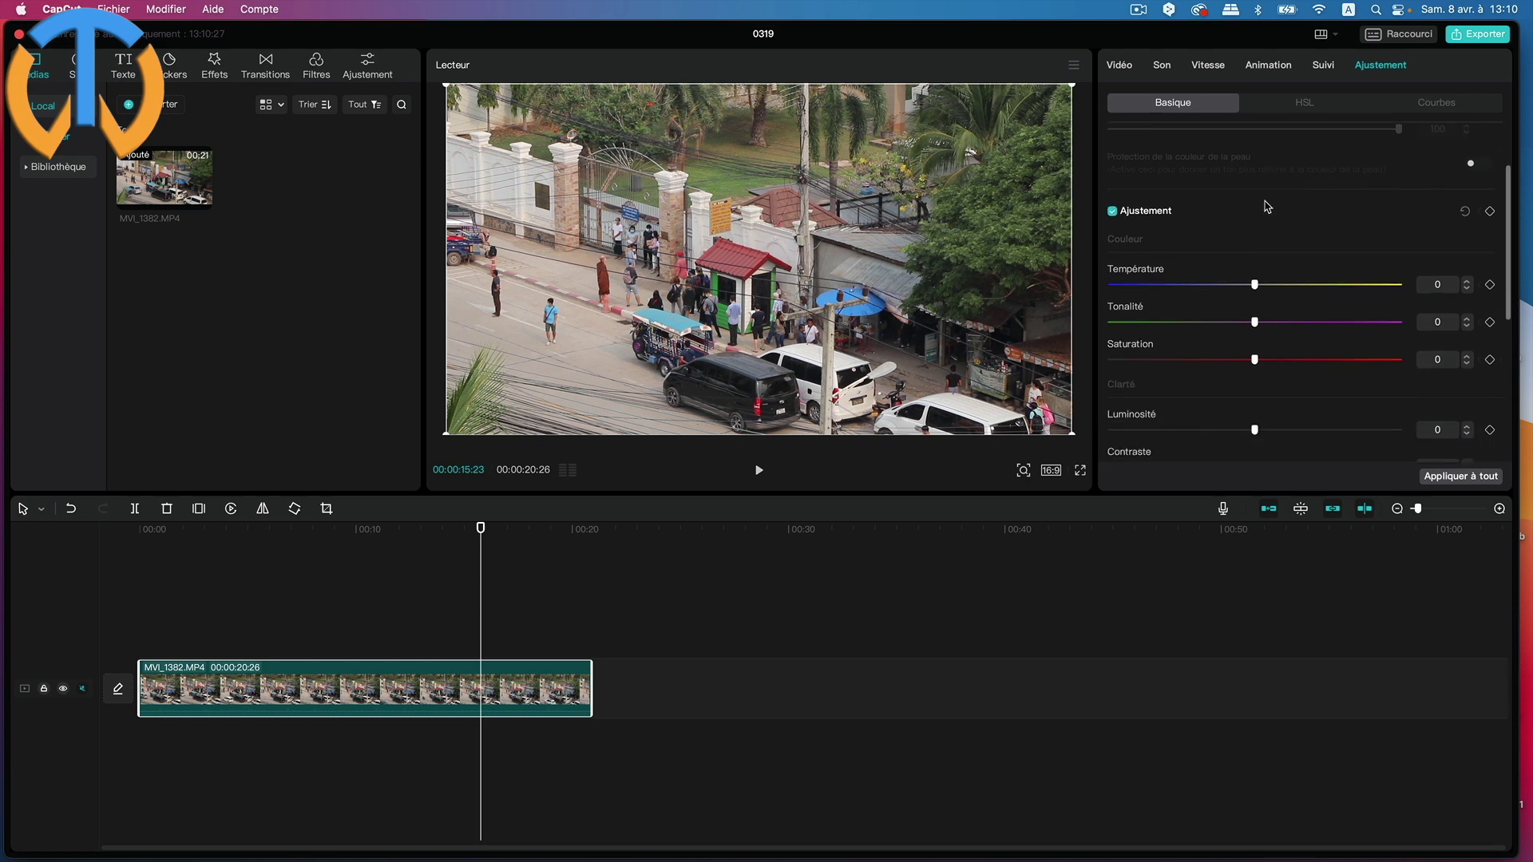
scroll(1268, 206, down, 2)
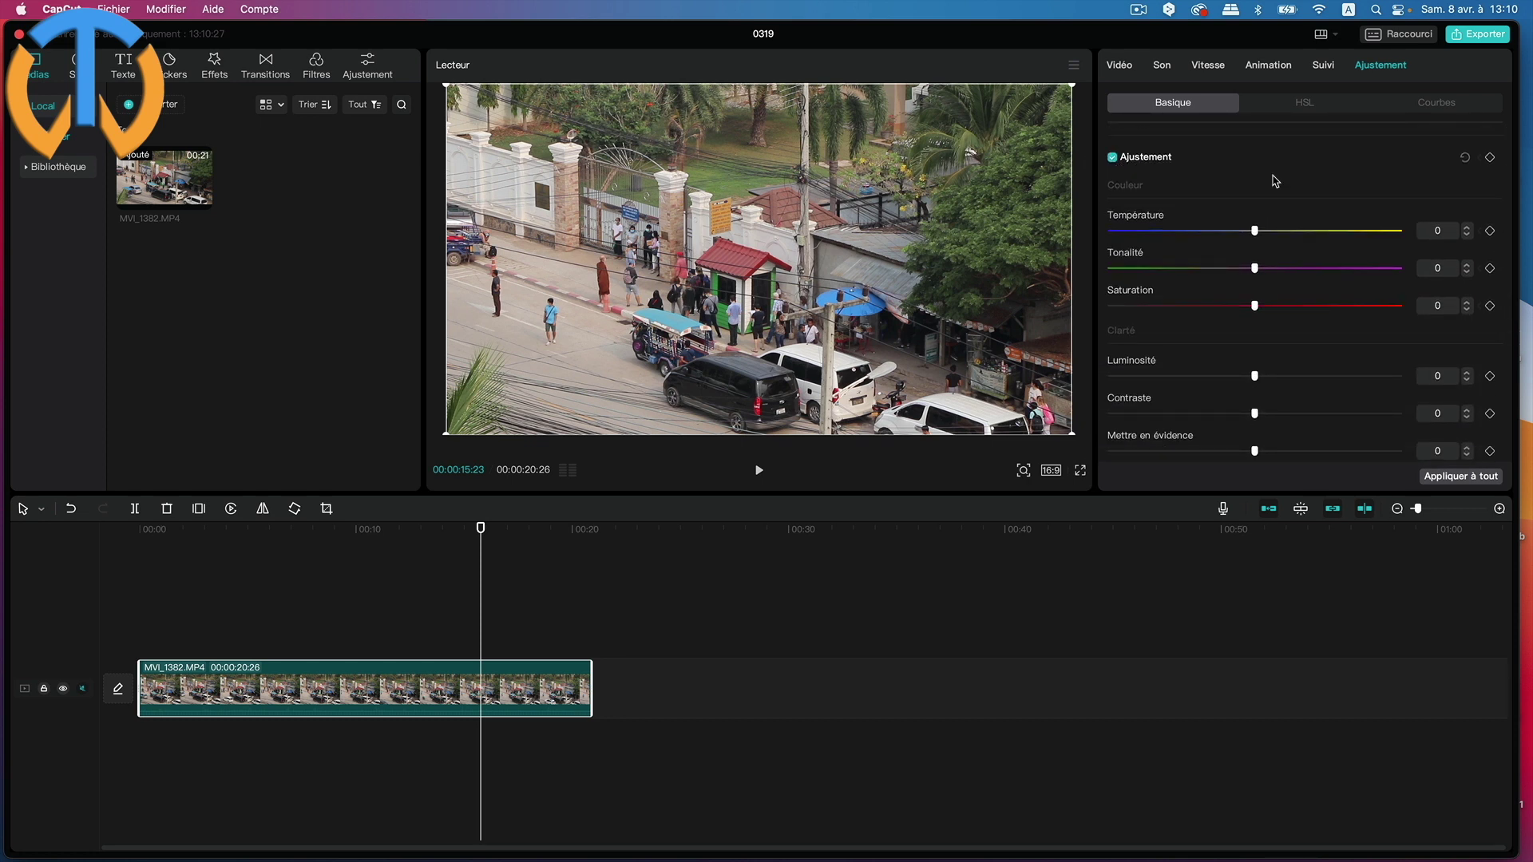
scroll(1245, 188, down, 1)
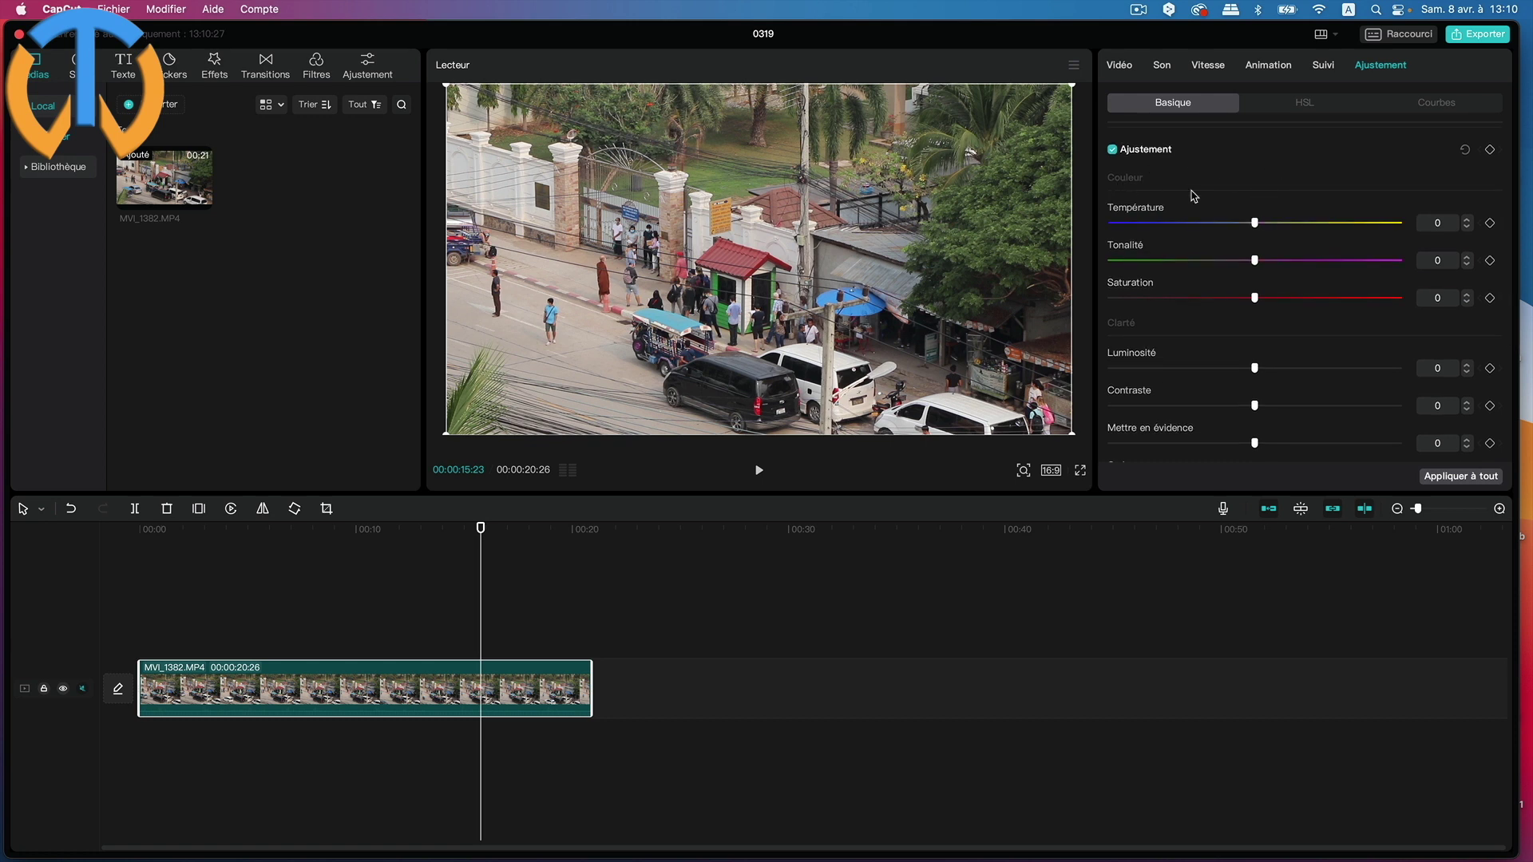
scroll(1207, 328, down, 3)
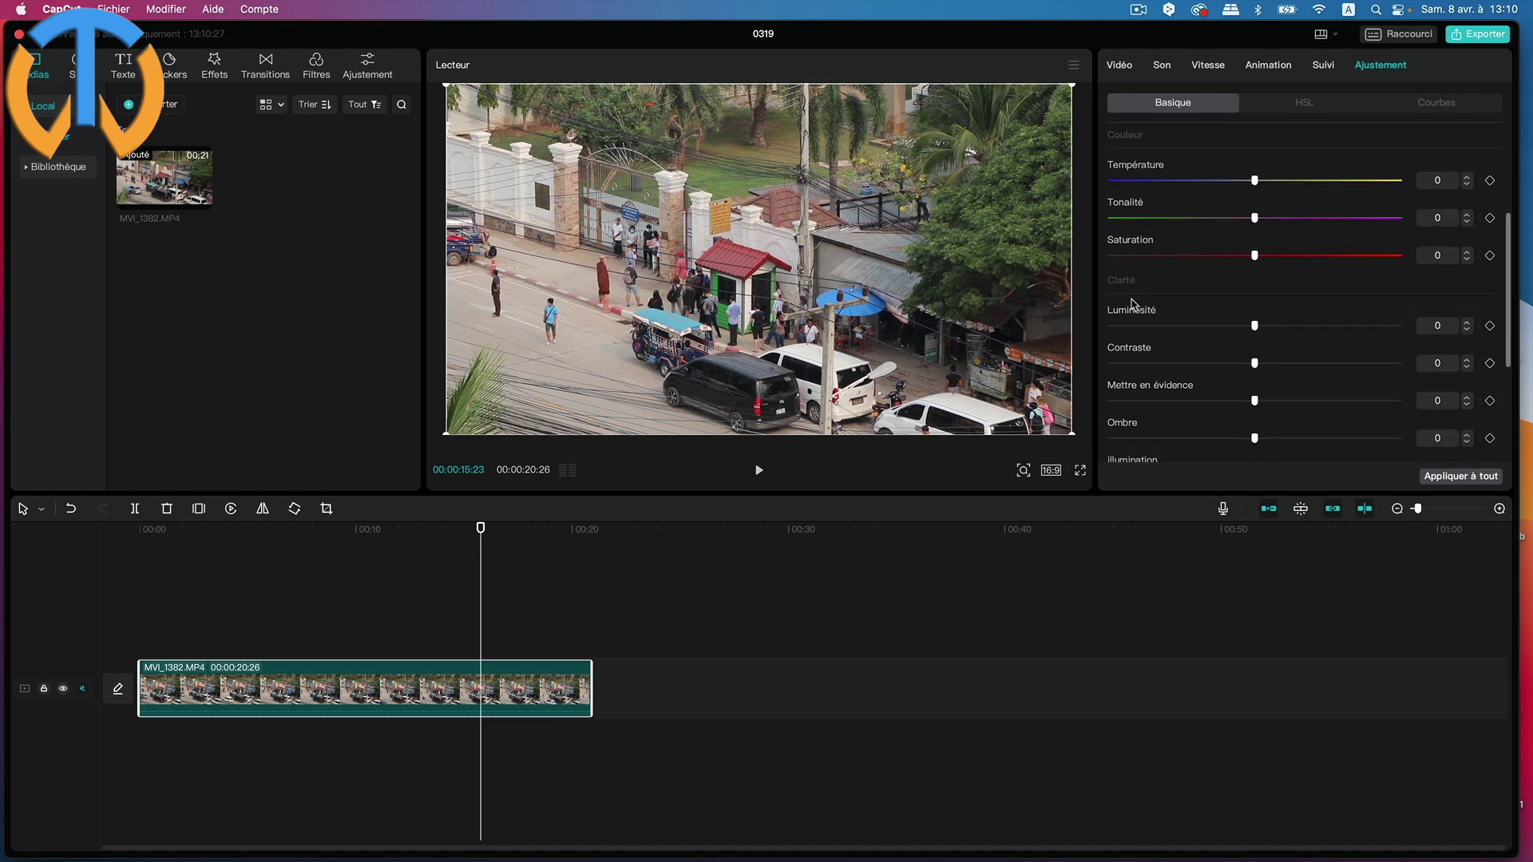
scroll(1266, 302, down, 10)
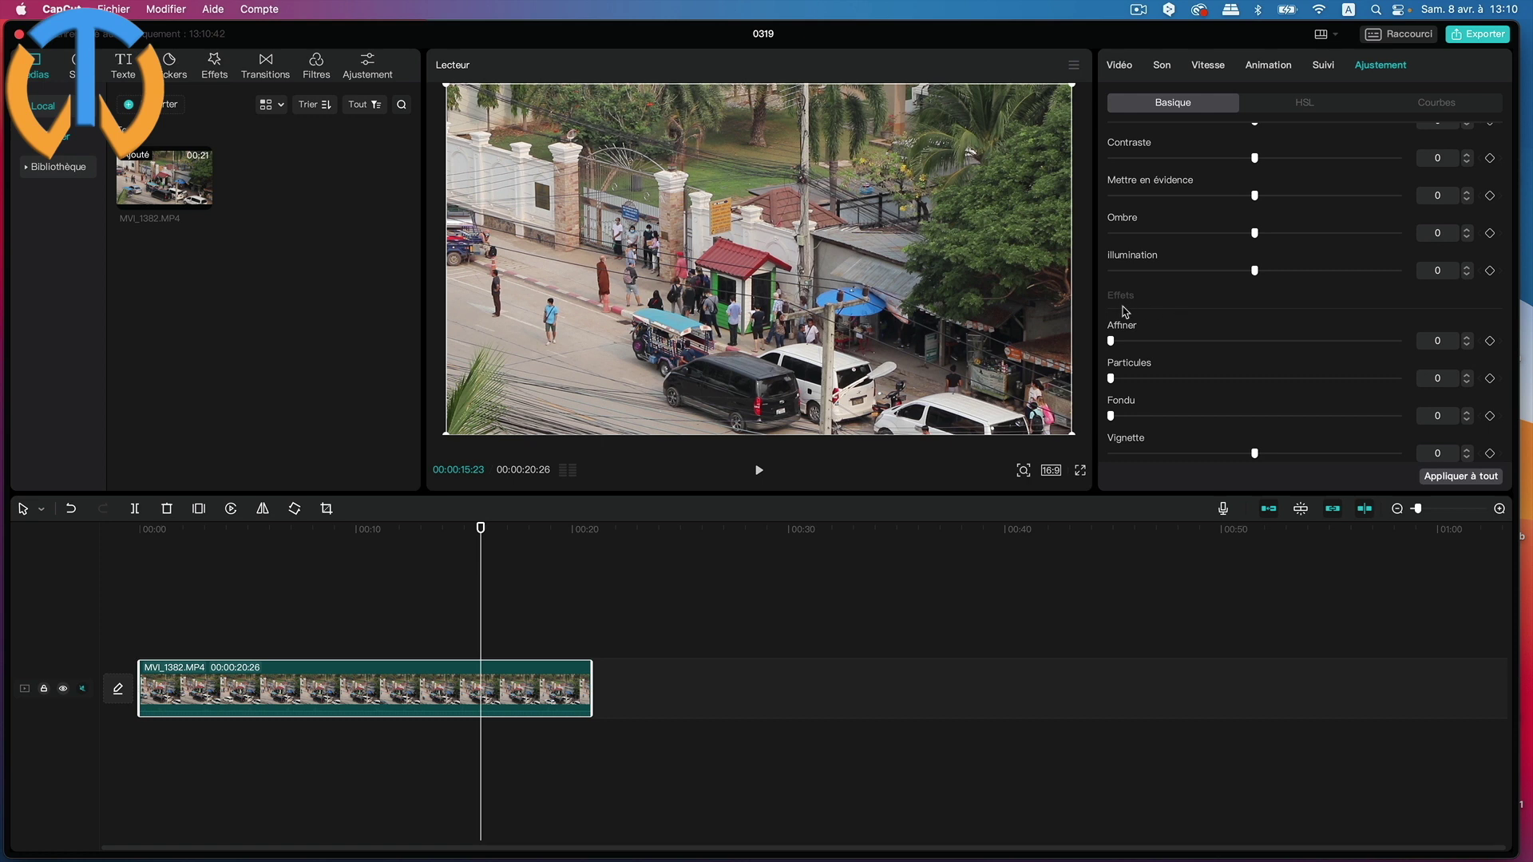
scroll(1152, 304, up, 10)
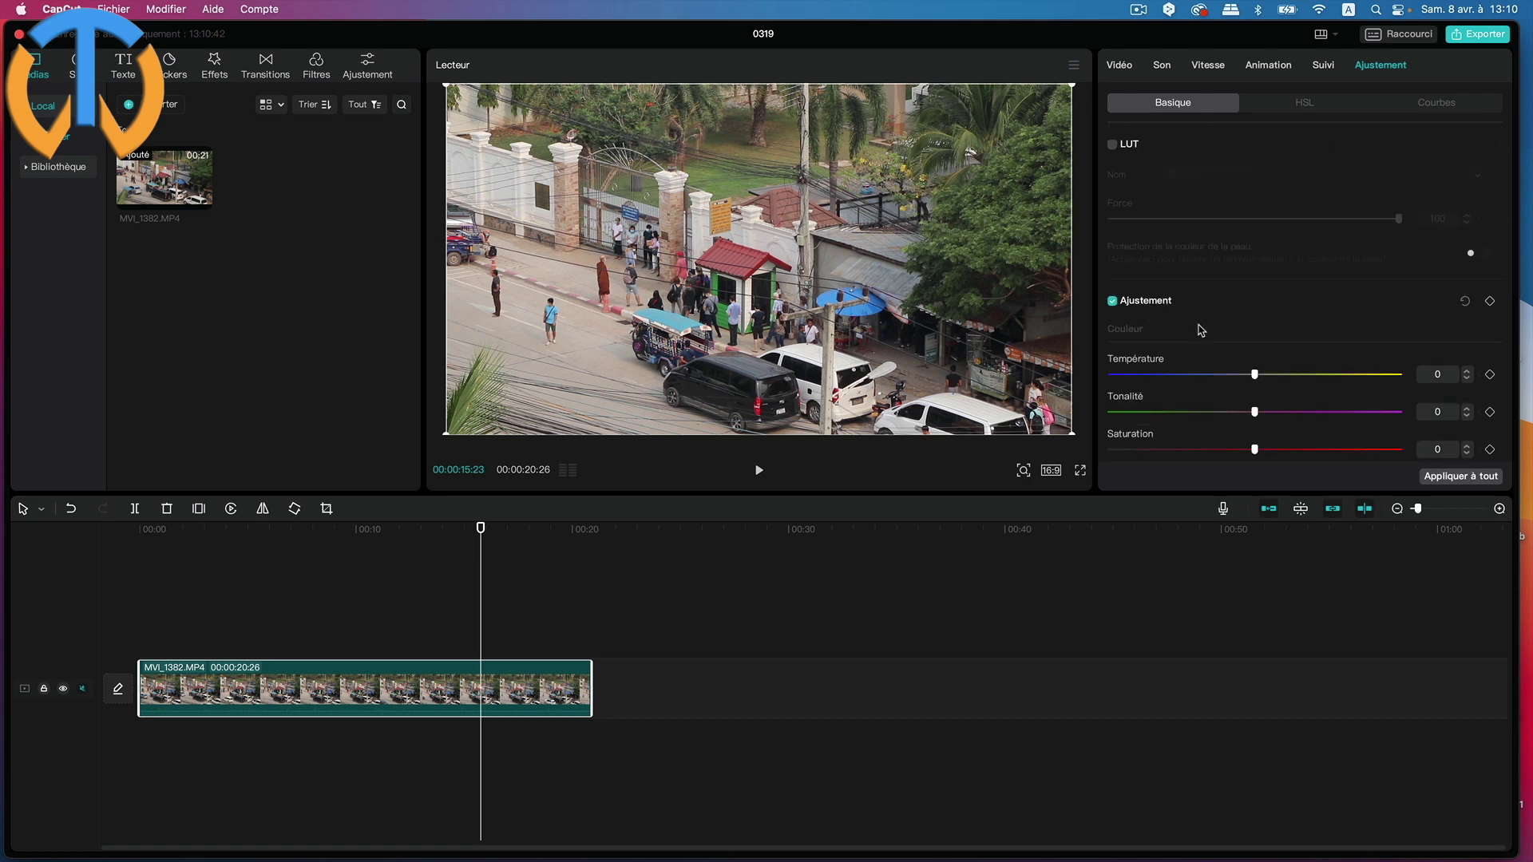
scroll(1201, 331, down, 4)
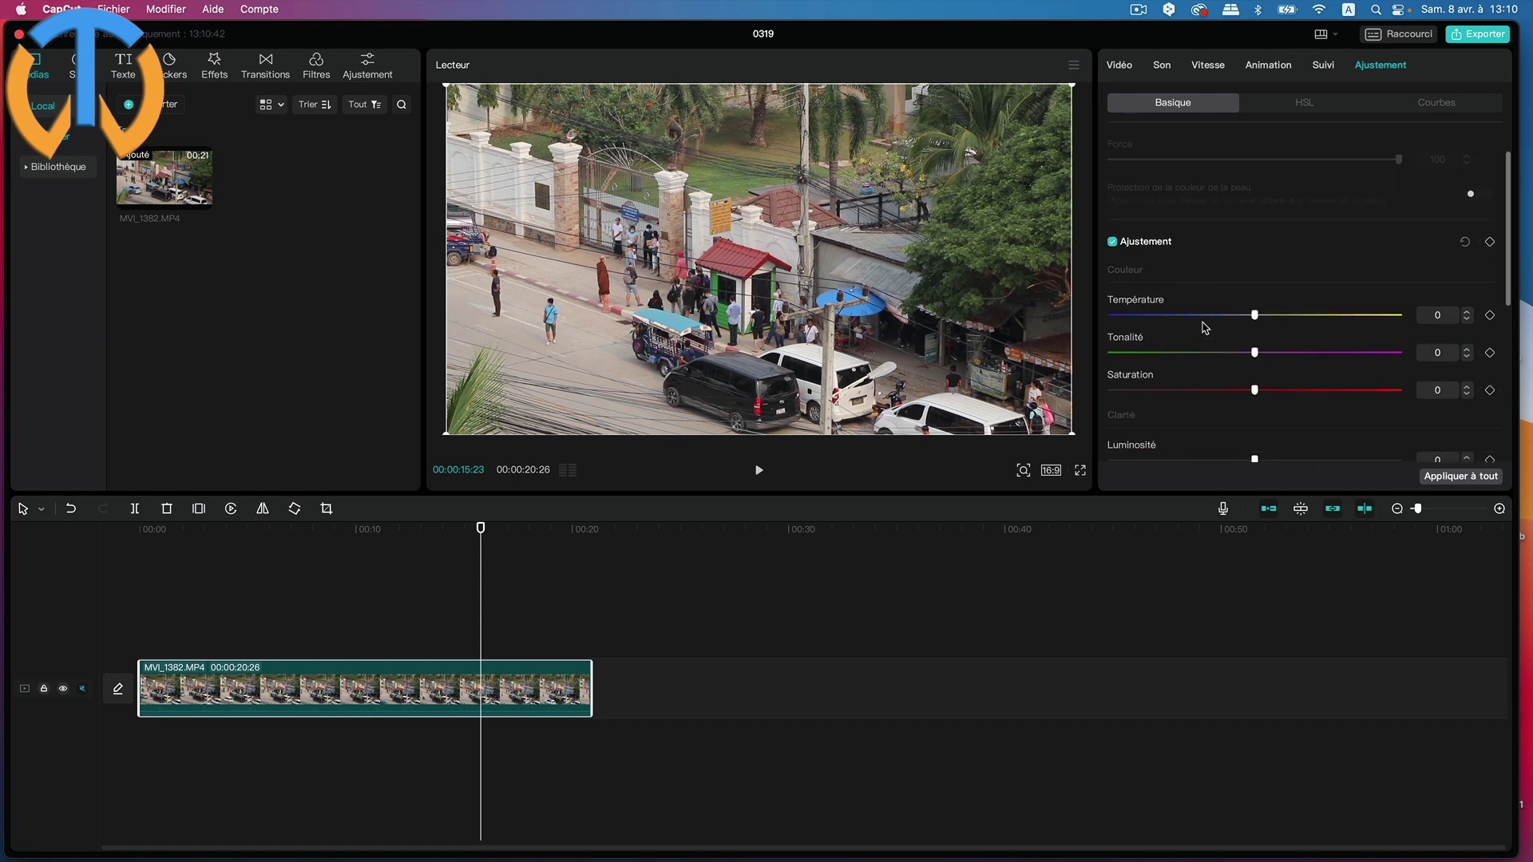
scroll(1141, 285, down, 2)
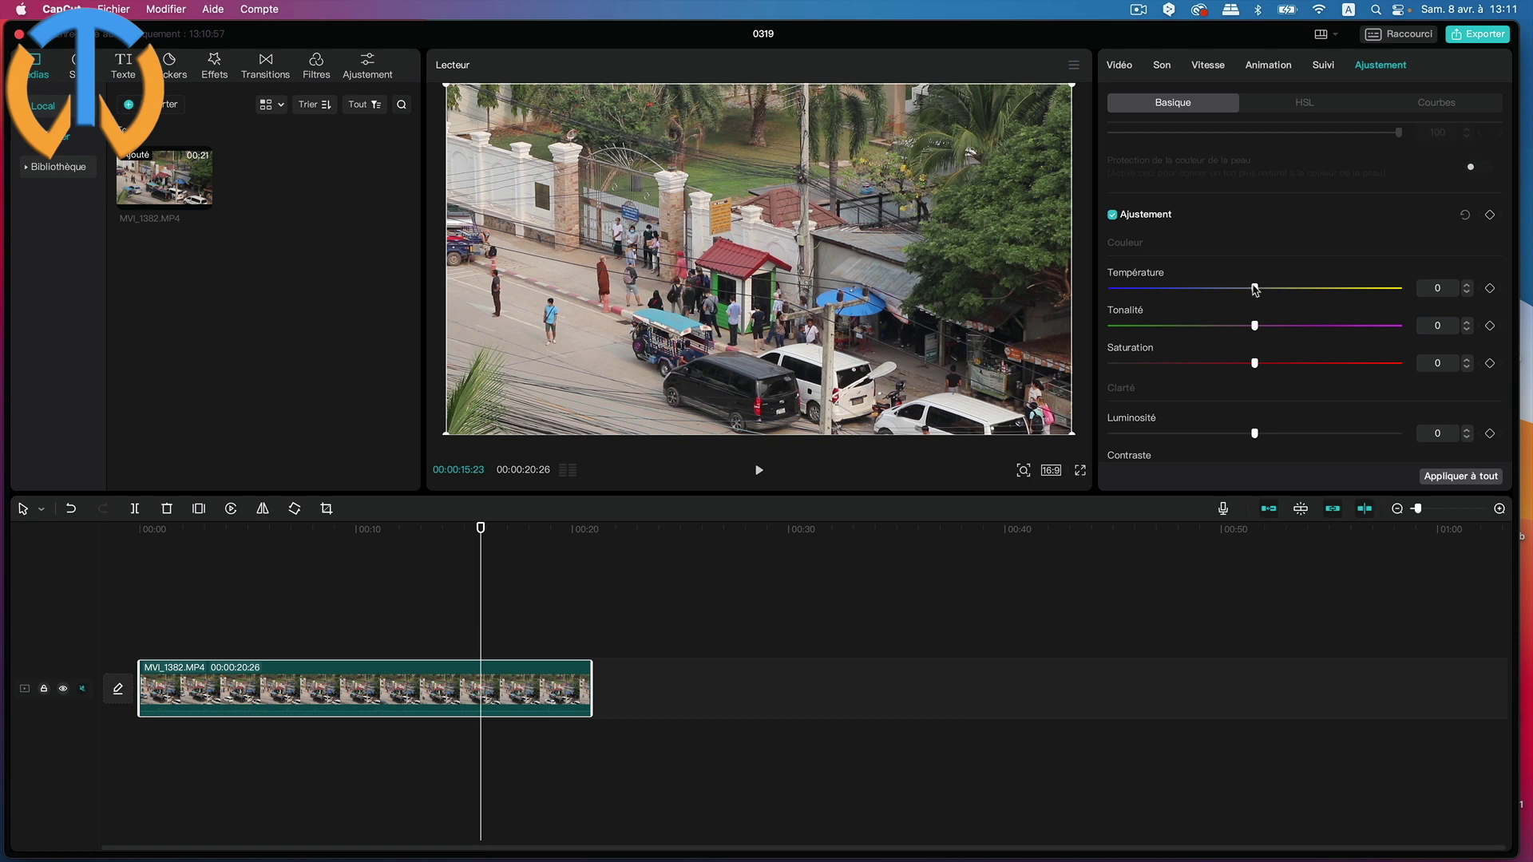
Try different values for the clip's Couleur and Clarté settings, from Température to Illumination, returning each to 0.
drag(1255, 289, 1094, 366)
drag(1111, 363, 1254, 370)
scroll(1274, 314, down, 5)
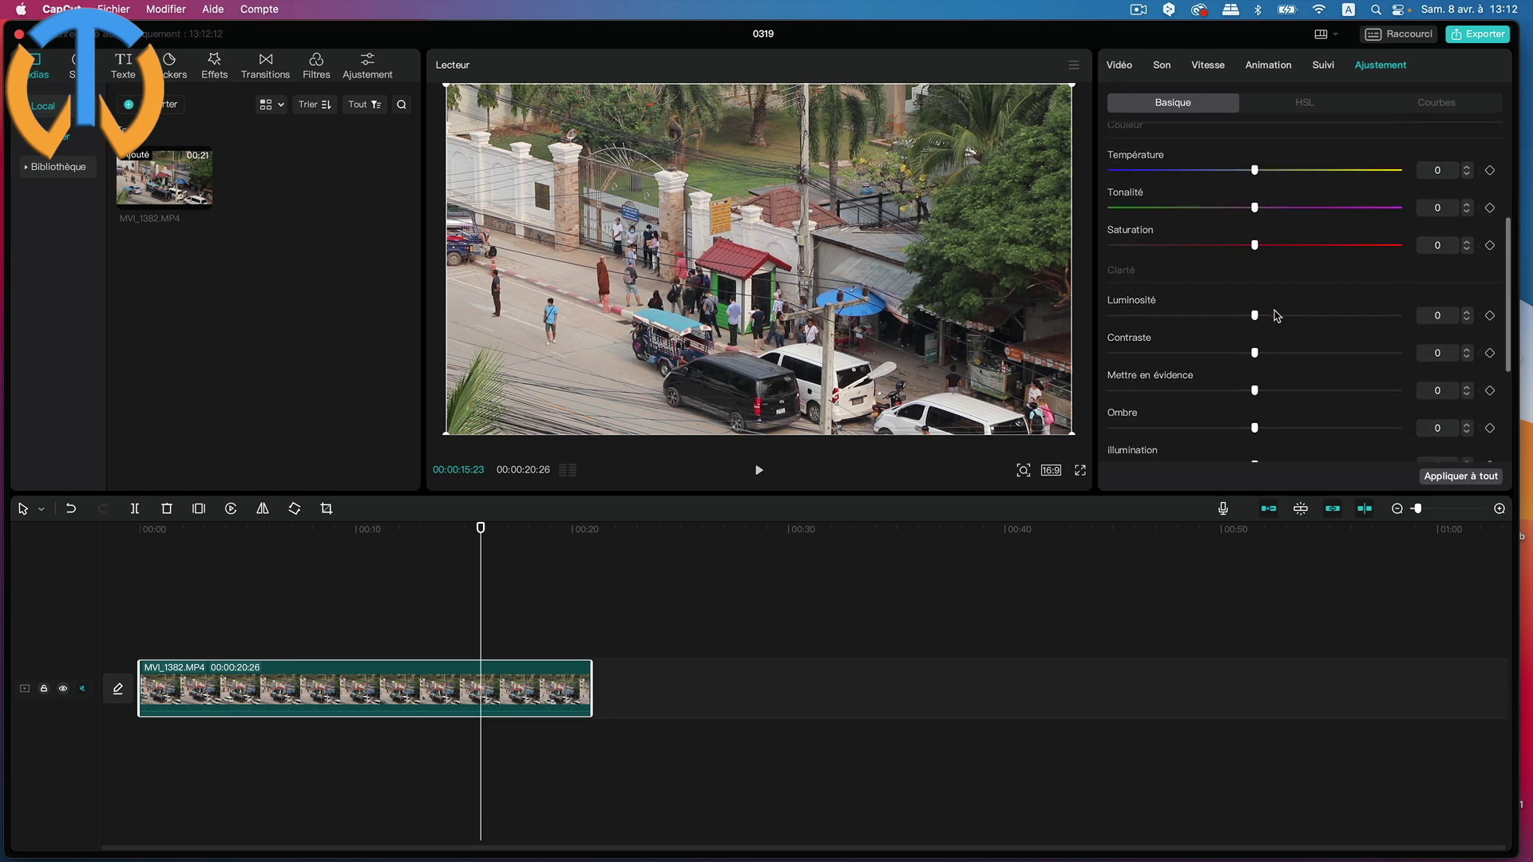
scroll(1277, 315, down, 4)
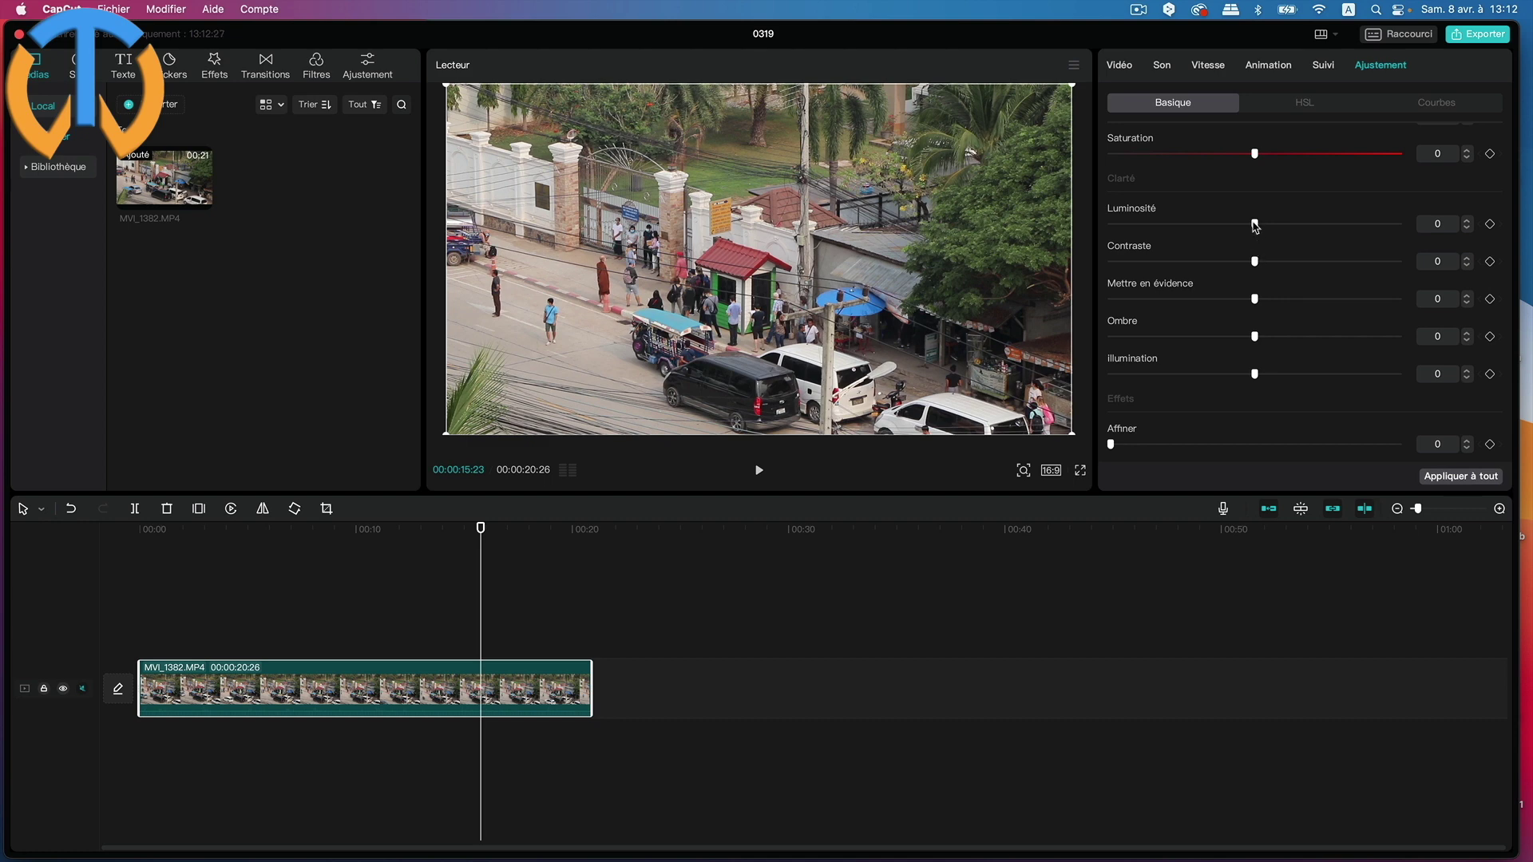
drag(1256, 226, 1255, 374)
Try out the Affiner, Particules, Fondu and Vignette effects, with Particules at 100 and Vignette at -50, returning each to 0.
scroll(1280, 290, down, 3)
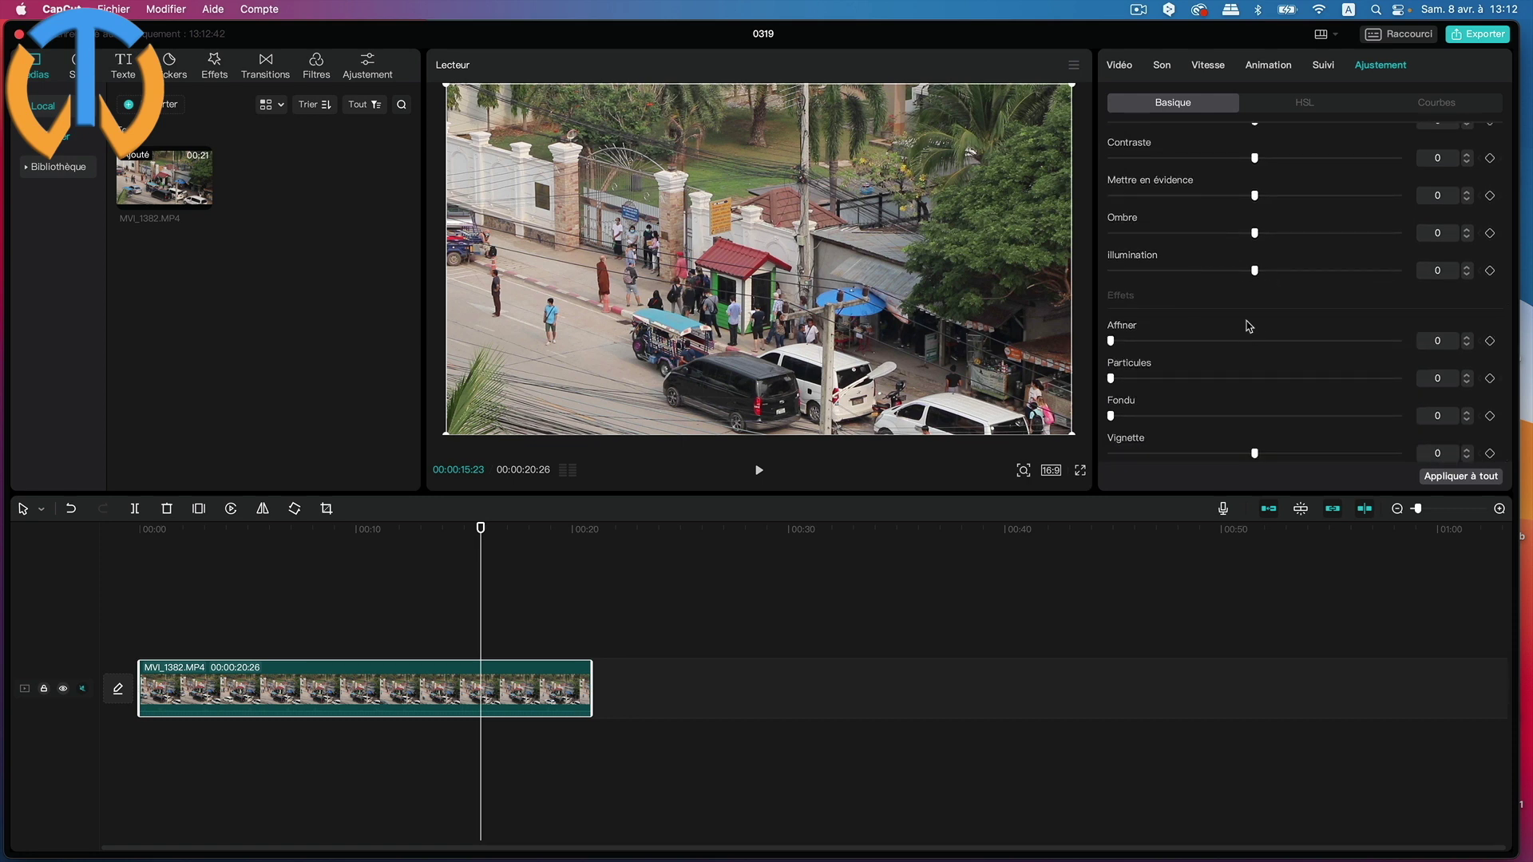
drag(1112, 343, 1058, 345)
drag(1129, 380, 1433, 371)
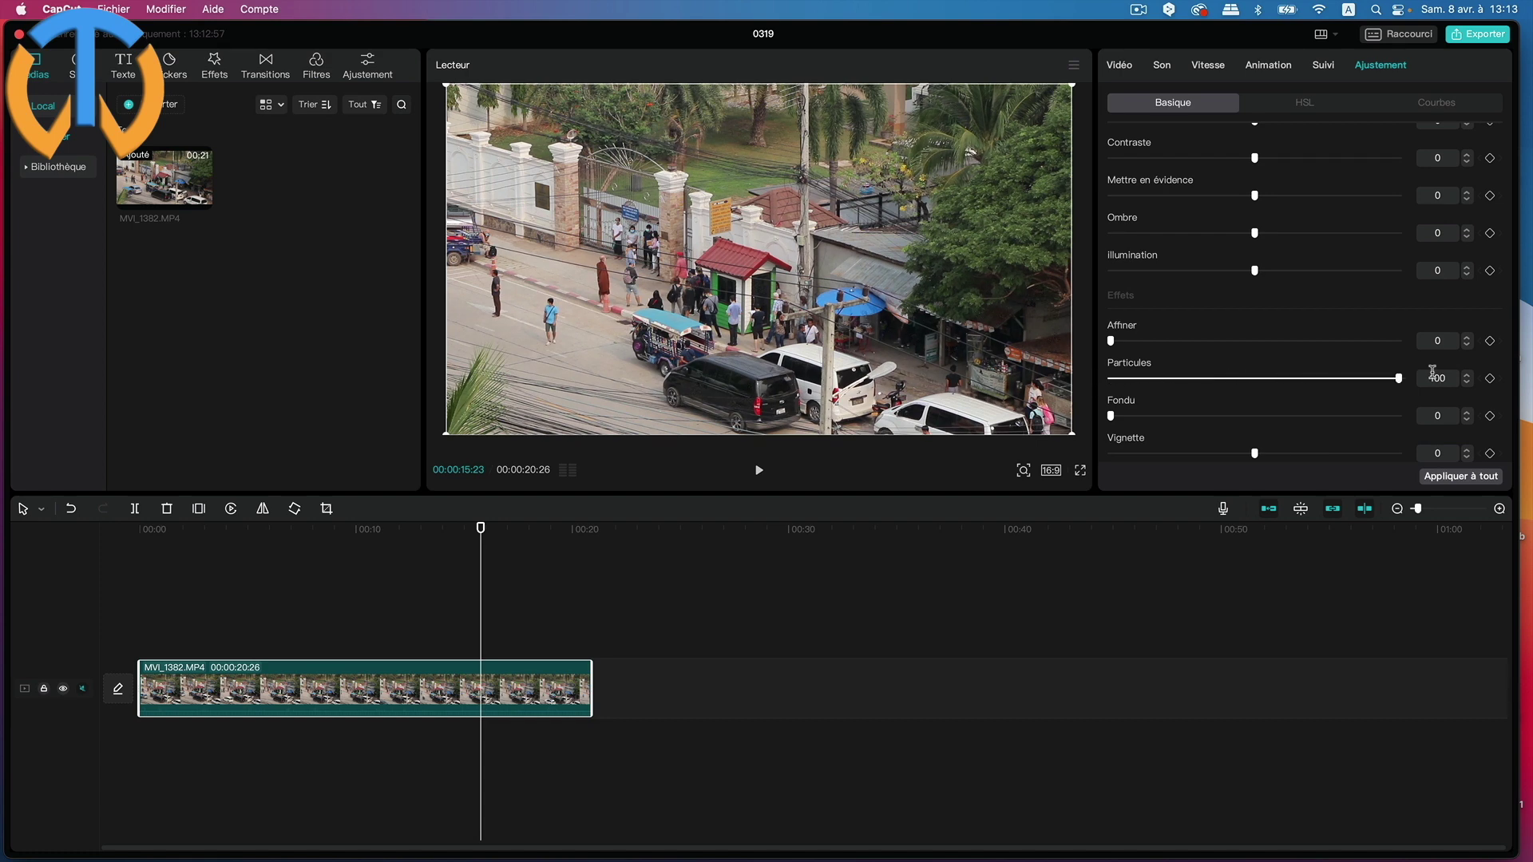
drag(1332, 369, 1042, 367)
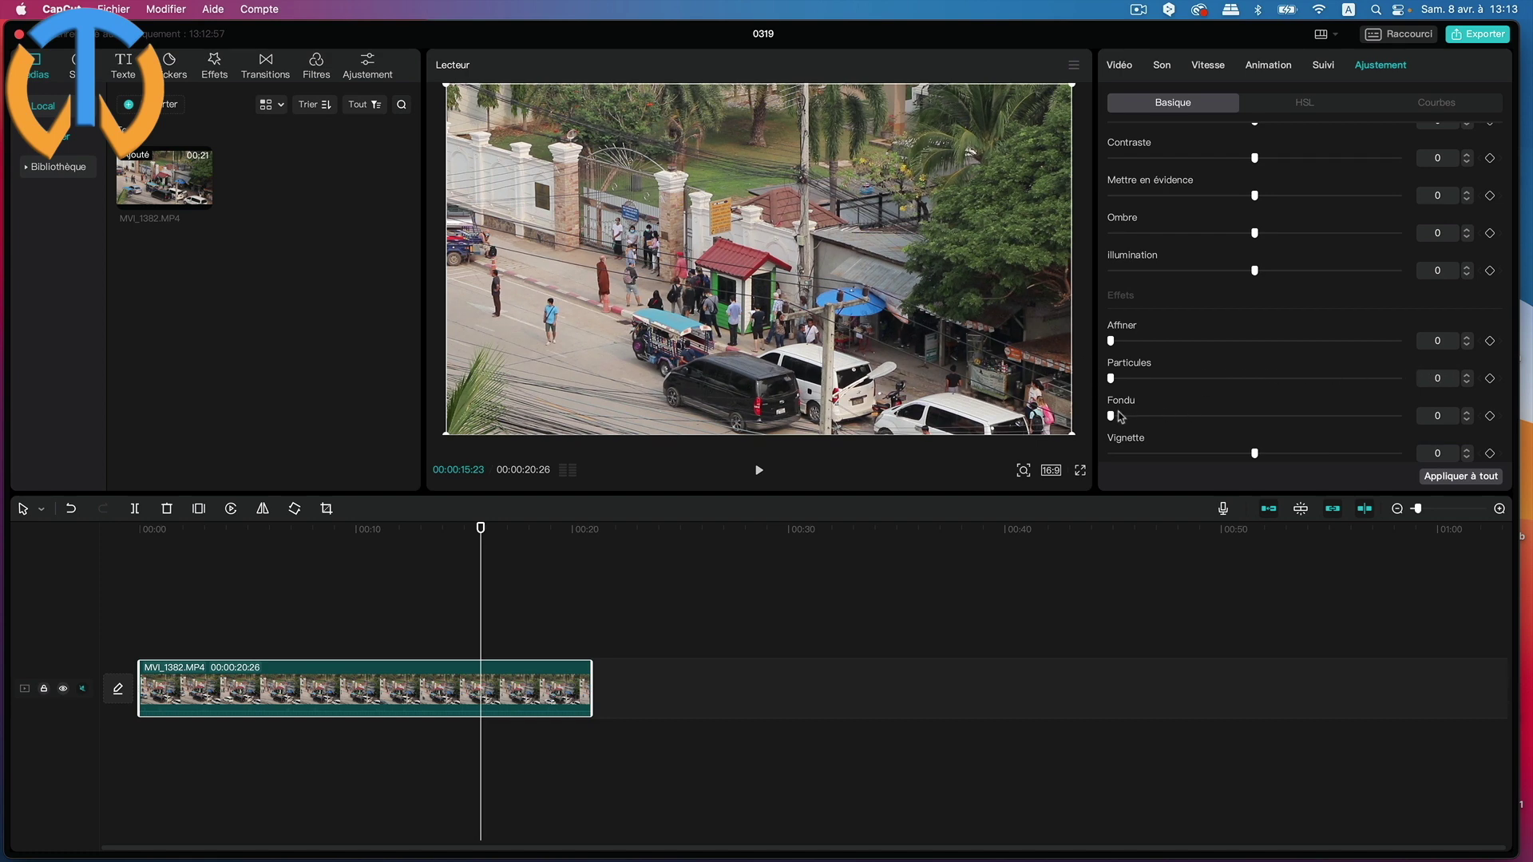
drag(1114, 417, 1024, 407)
drag(1250, 452, 998, 463)
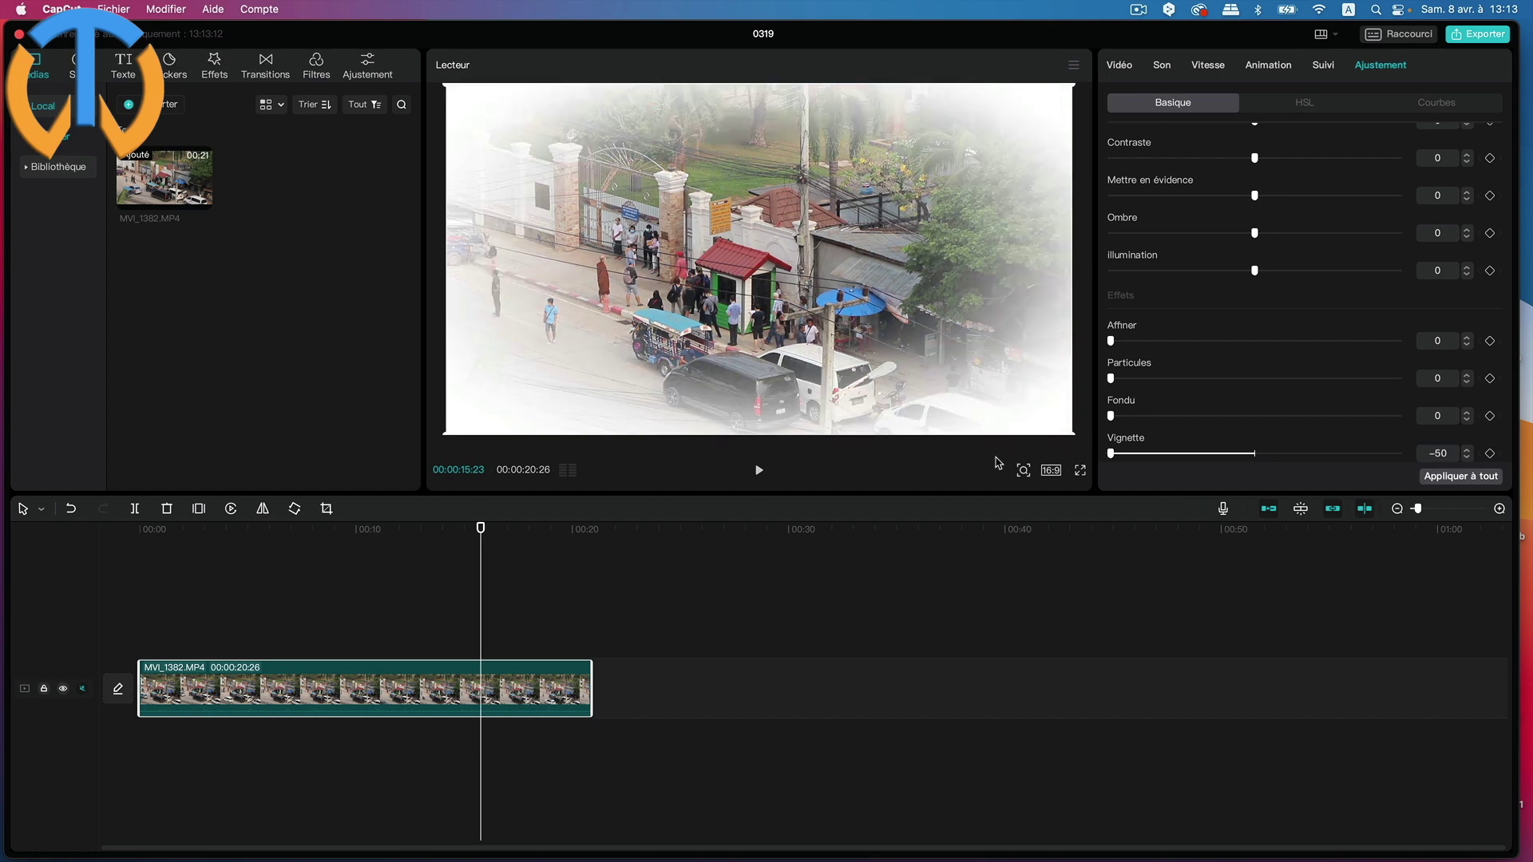
drag(1110, 453, 1254, 452)
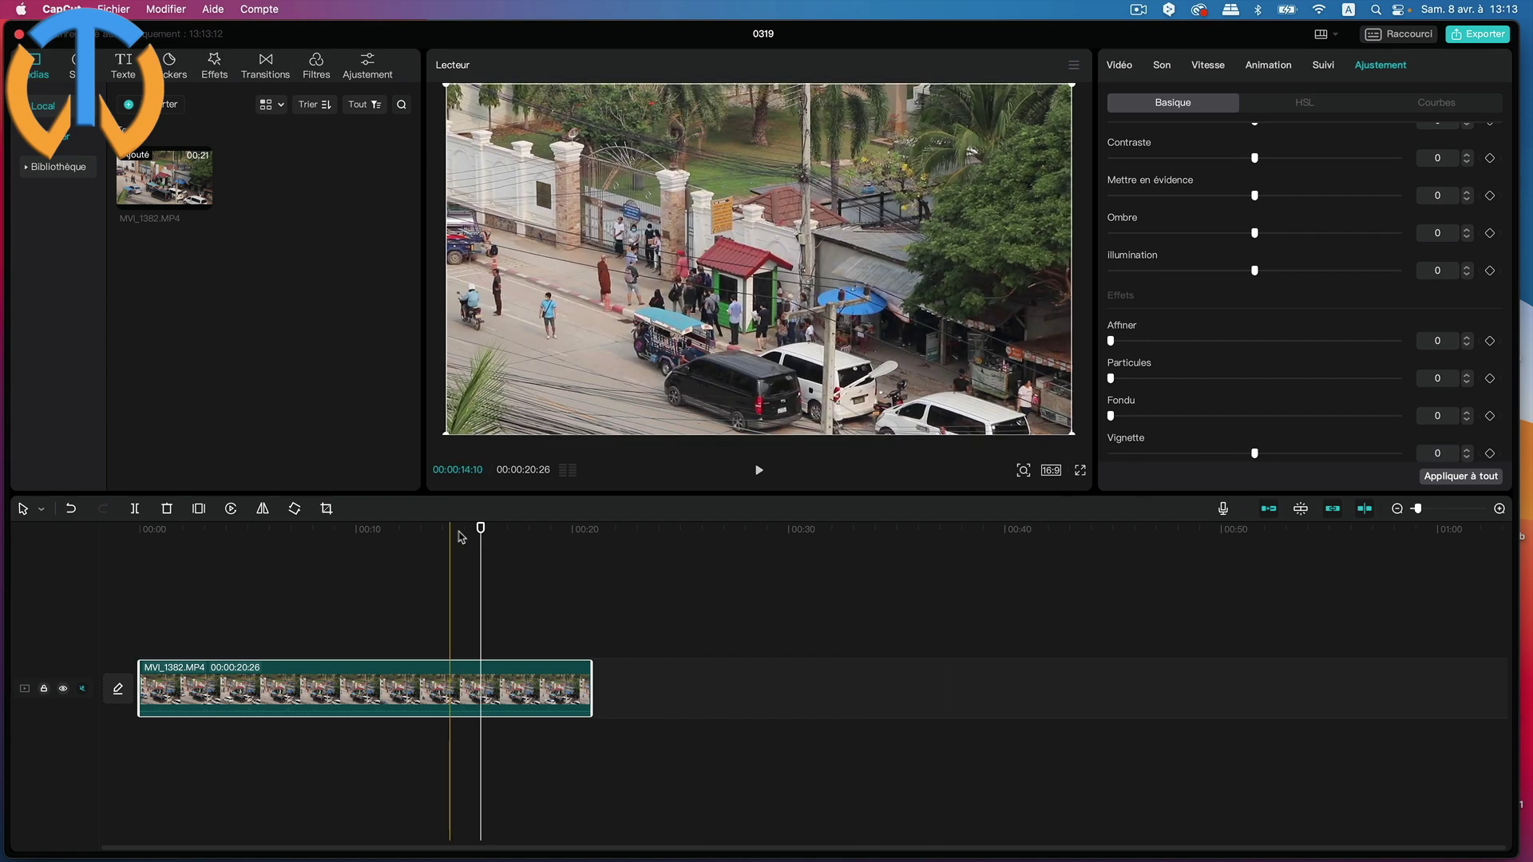
Set Vignette to -50 at the very start of the clip and add a keyframe for it there.
click(465, 535)
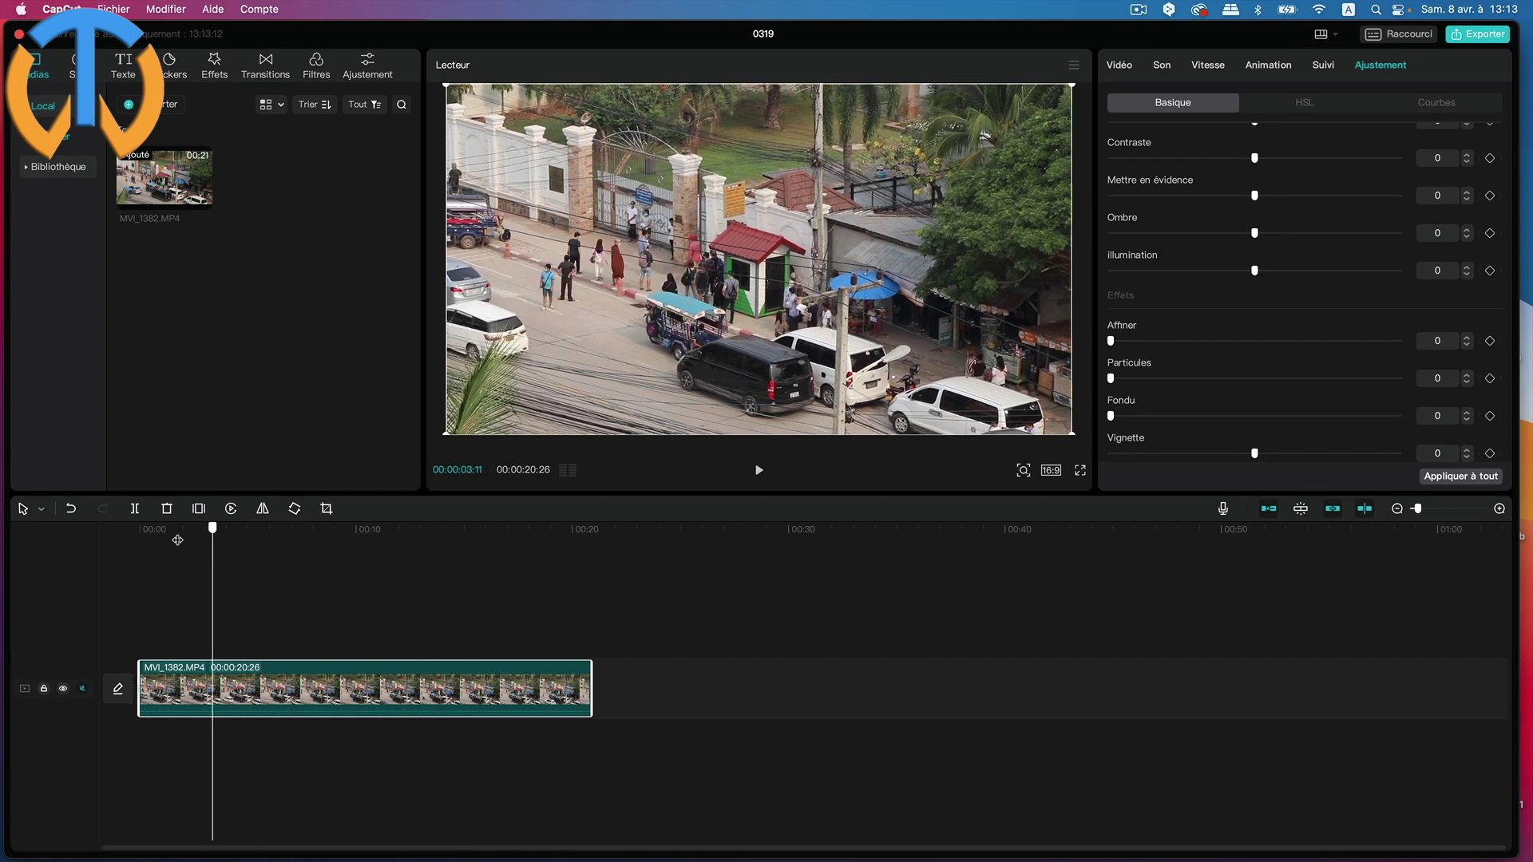
click(130, 531)
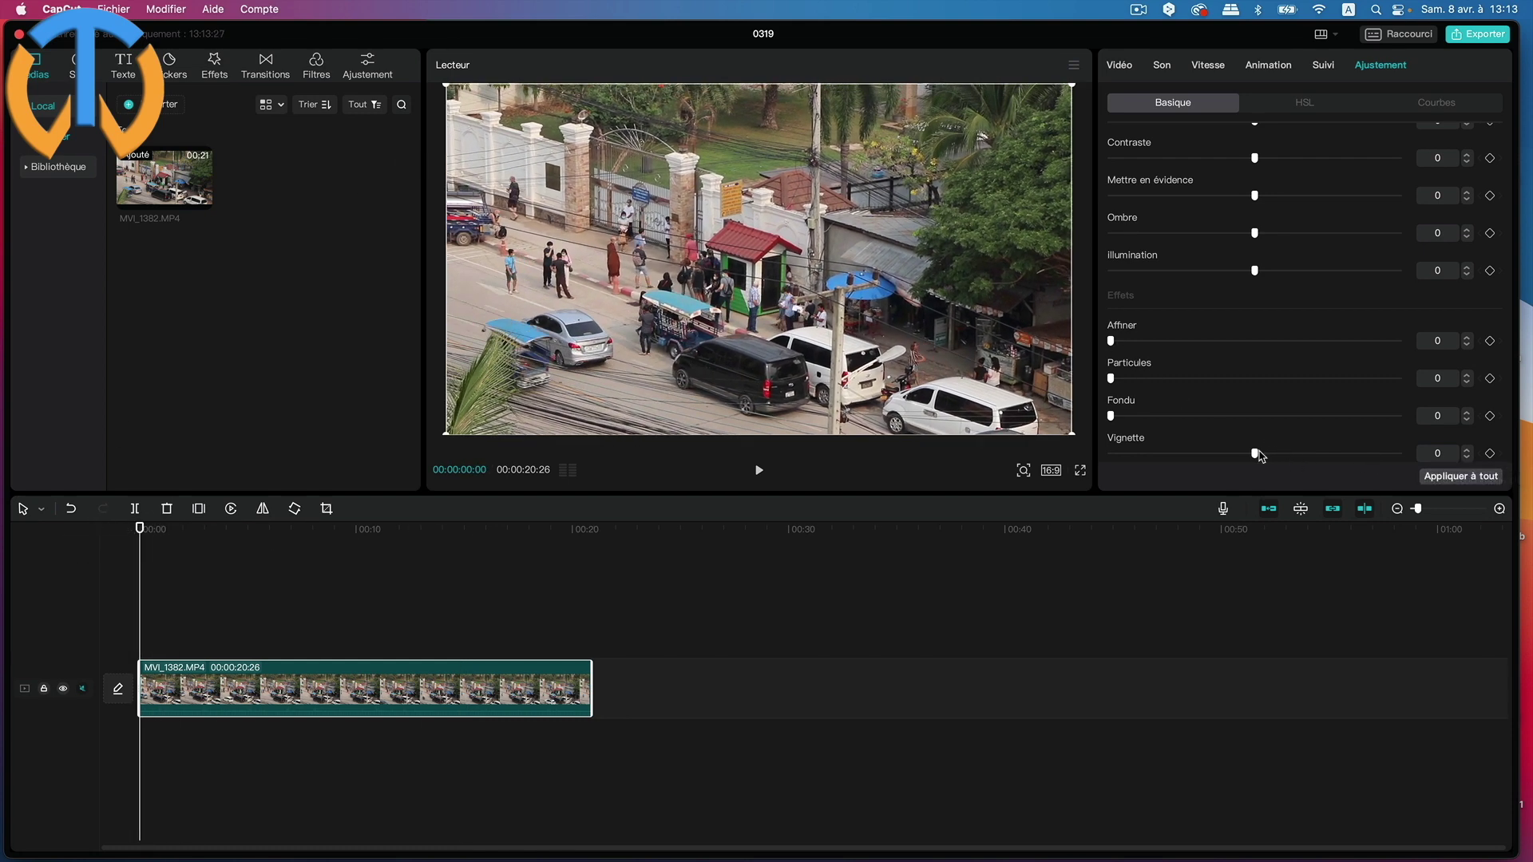
drag(1255, 453, 990, 450)
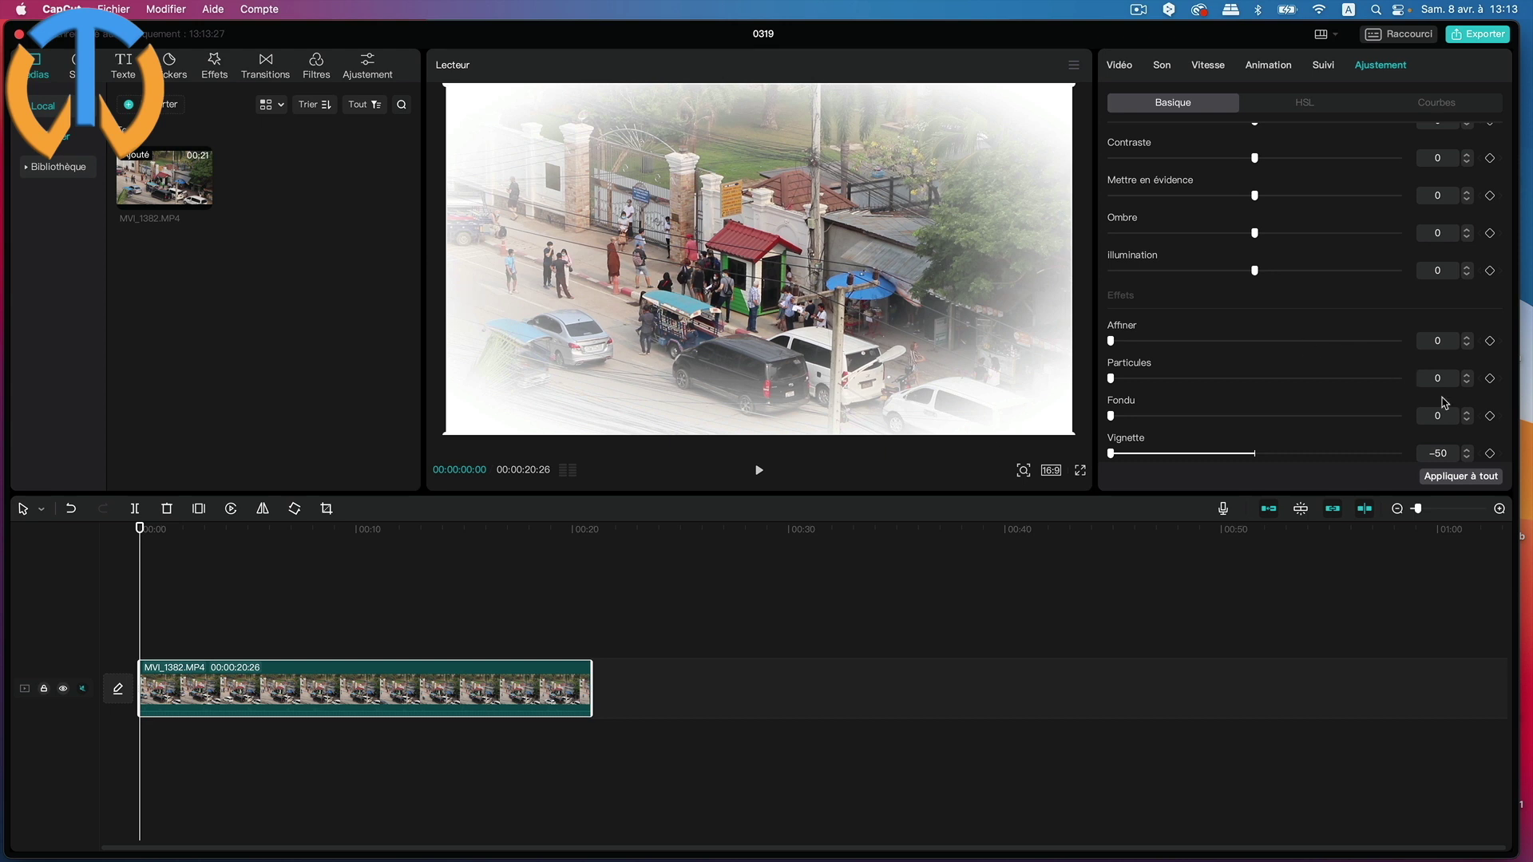
click(1490, 454)
Add a second Vignette keyframe at 00:00:05:02 and set its value to 0.
click(249, 528)
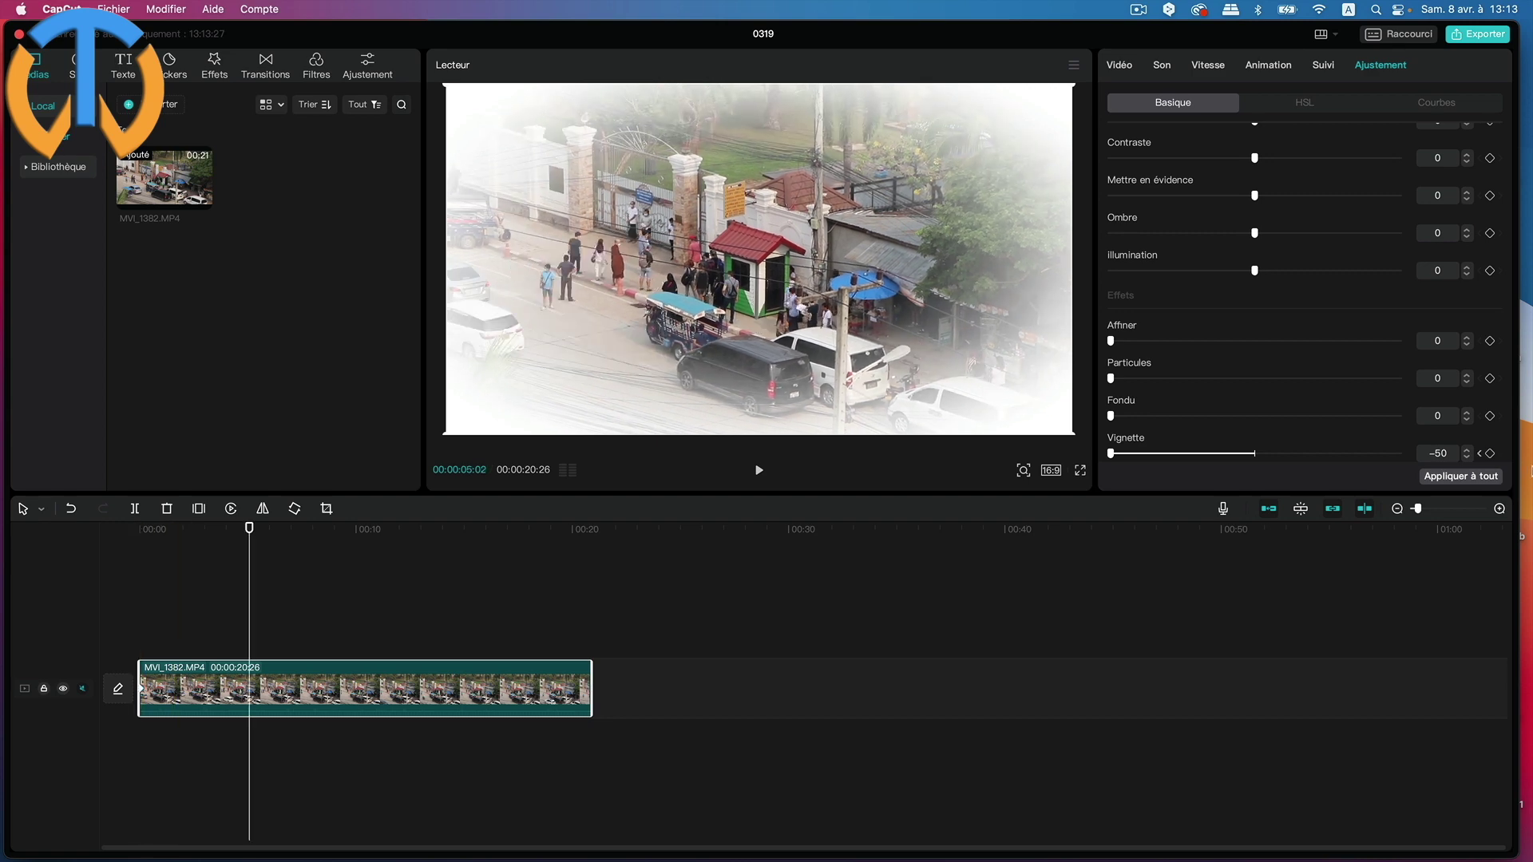
click(1490, 454)
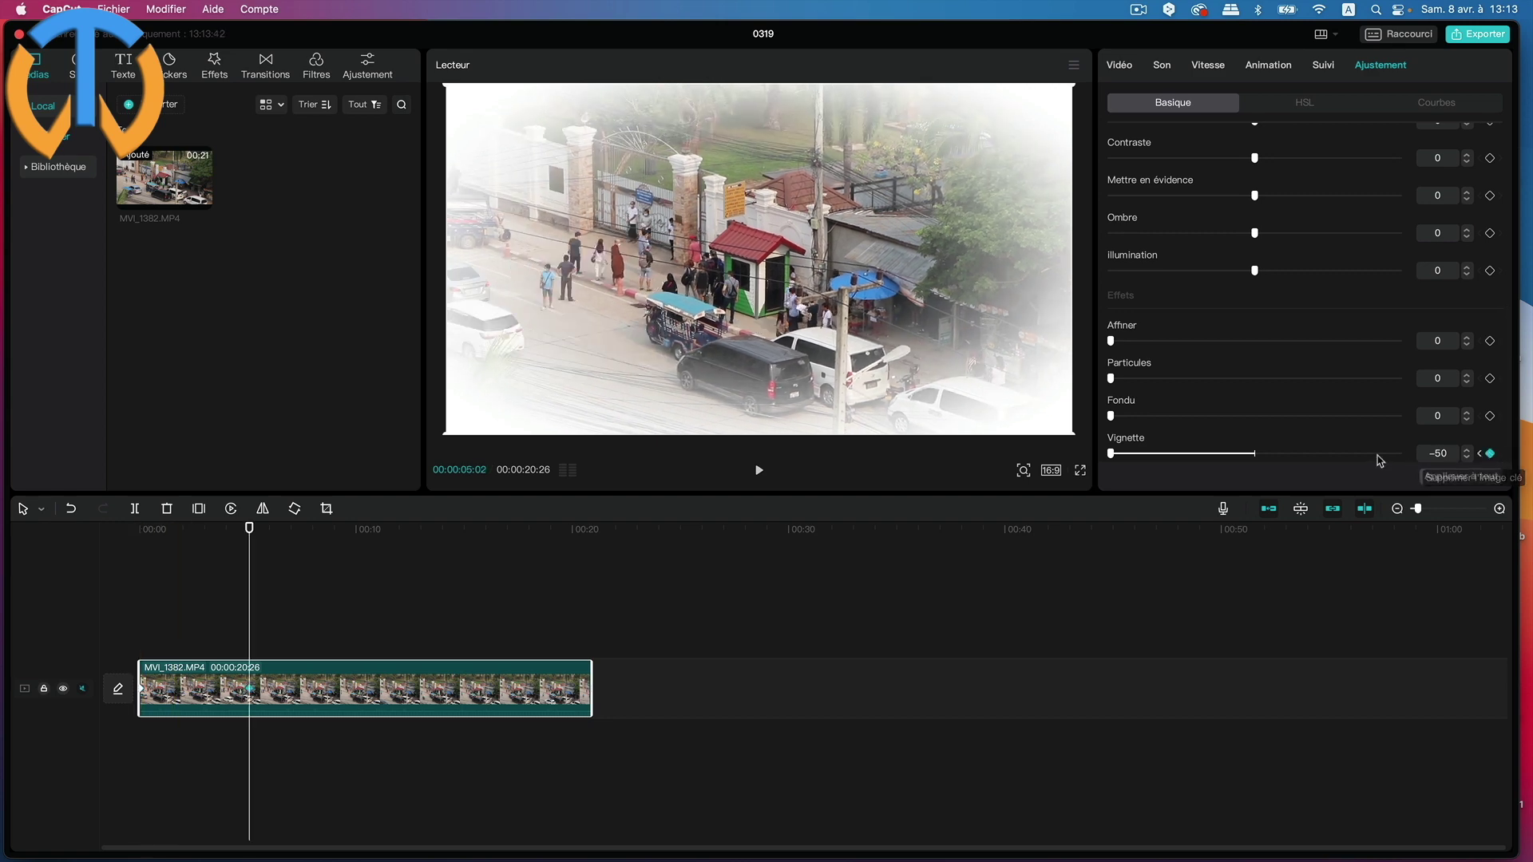
drag(1110, 454, 1255, 461)
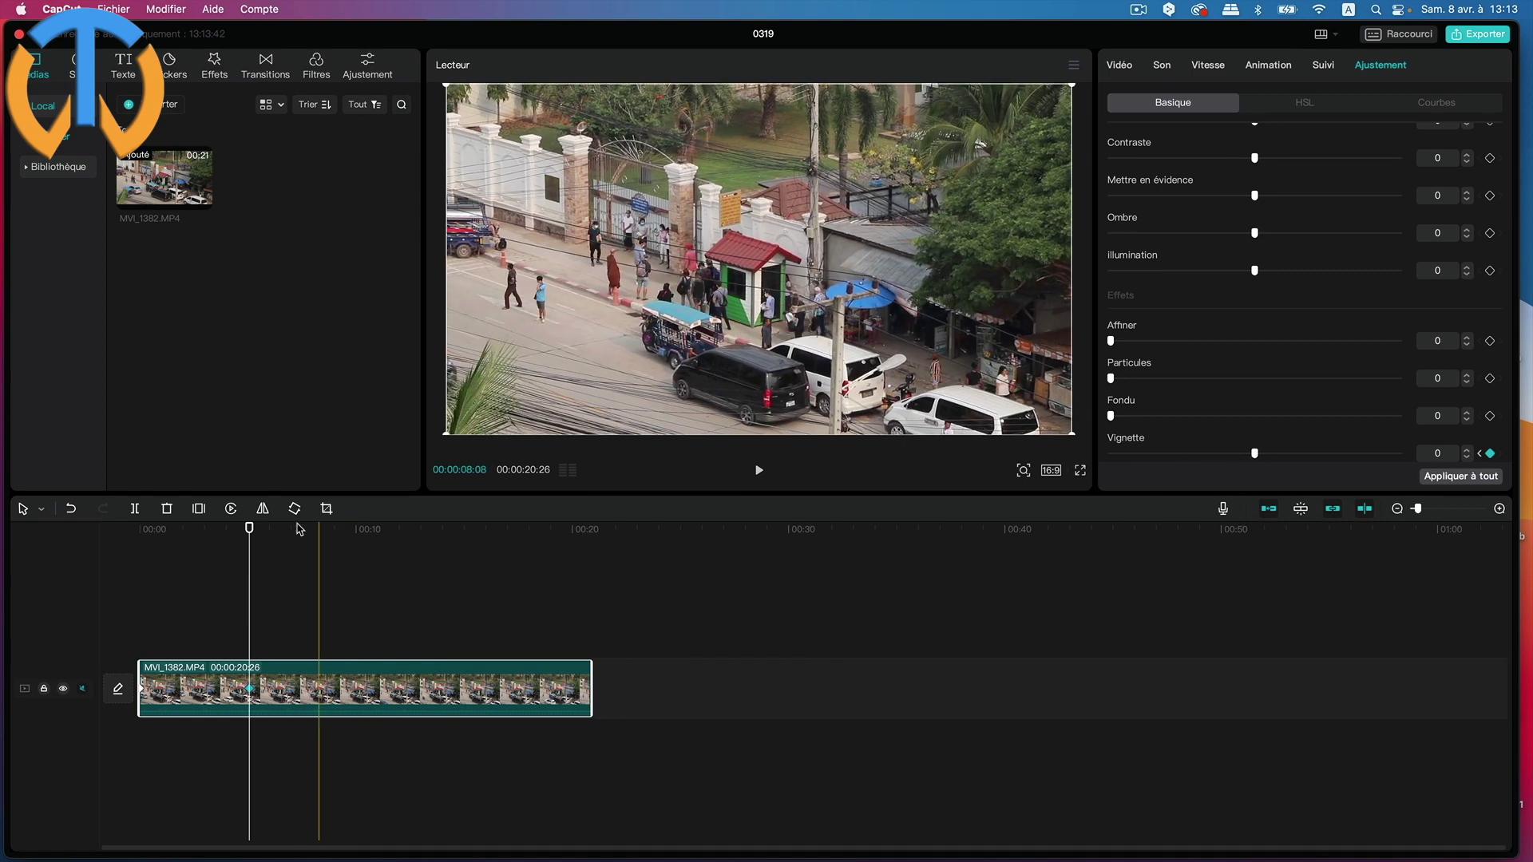
Play the clip from its start to preview the Vignette animation through the second keyframe.
drag(249, 529, 93, 547)
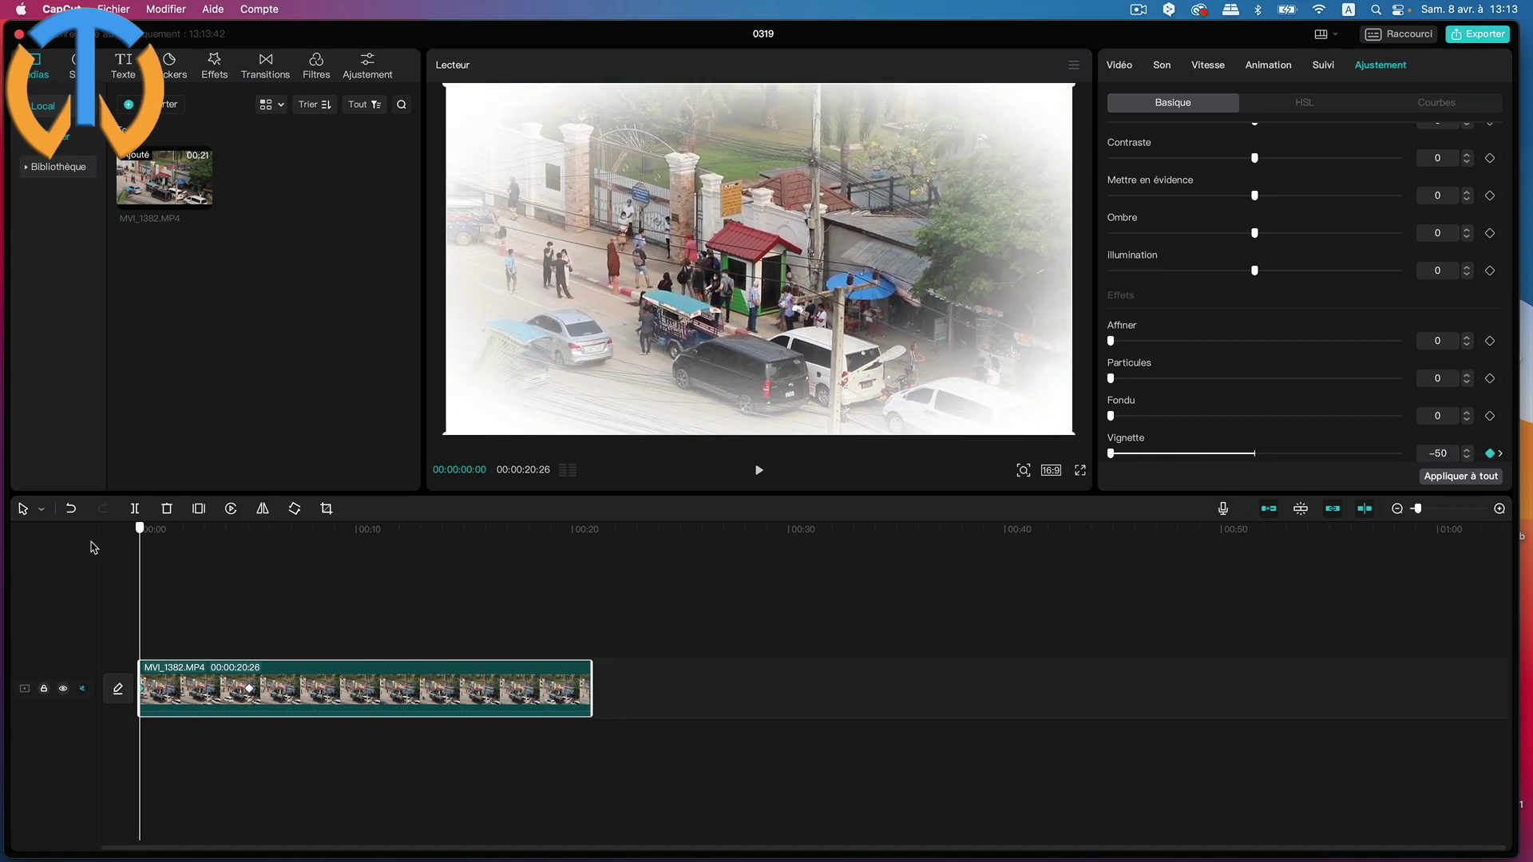
key(space)
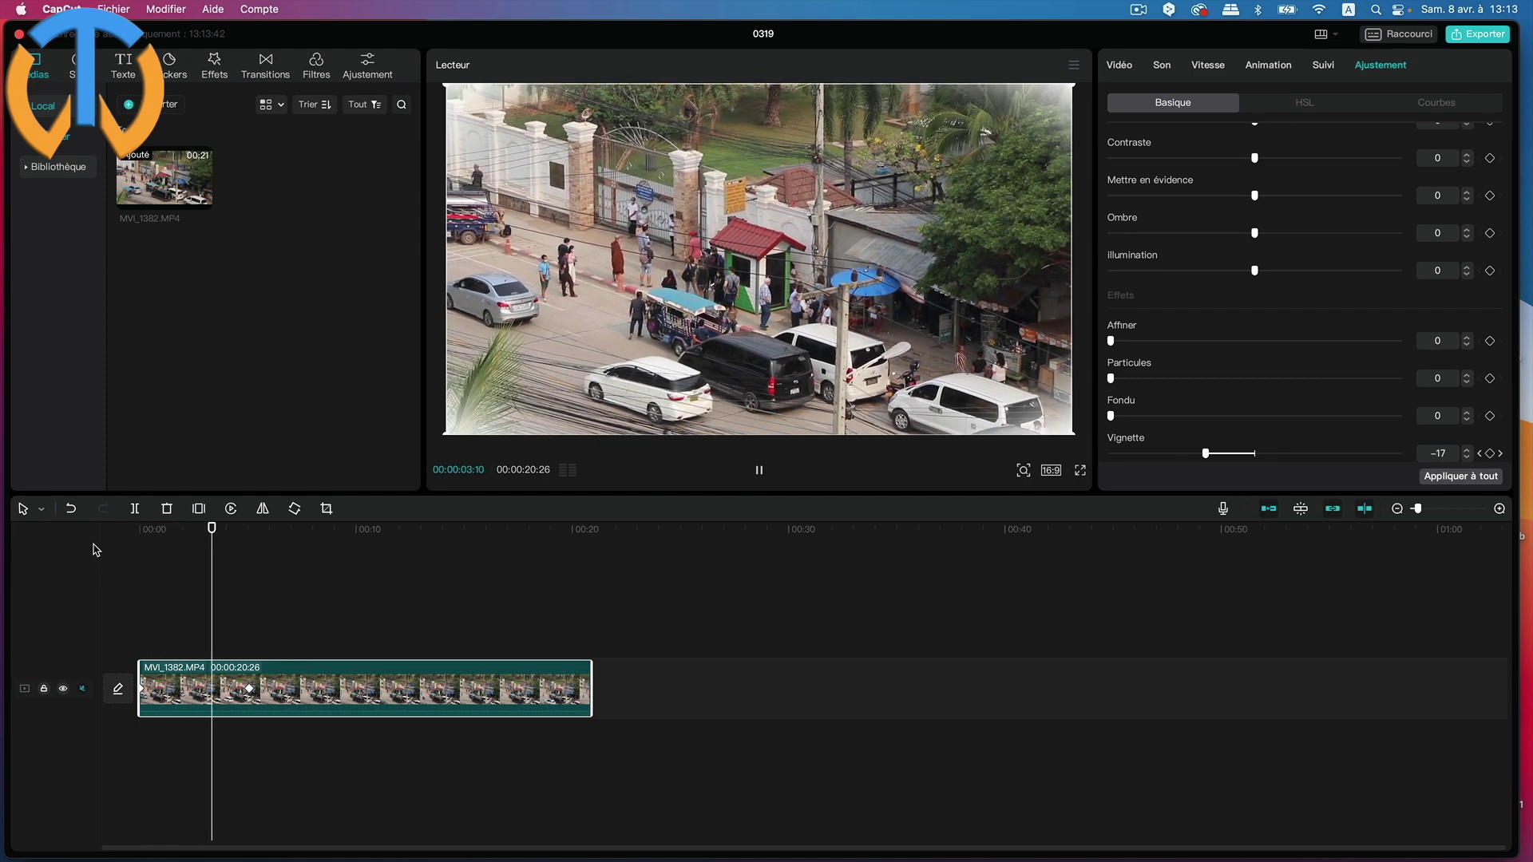
key(space)
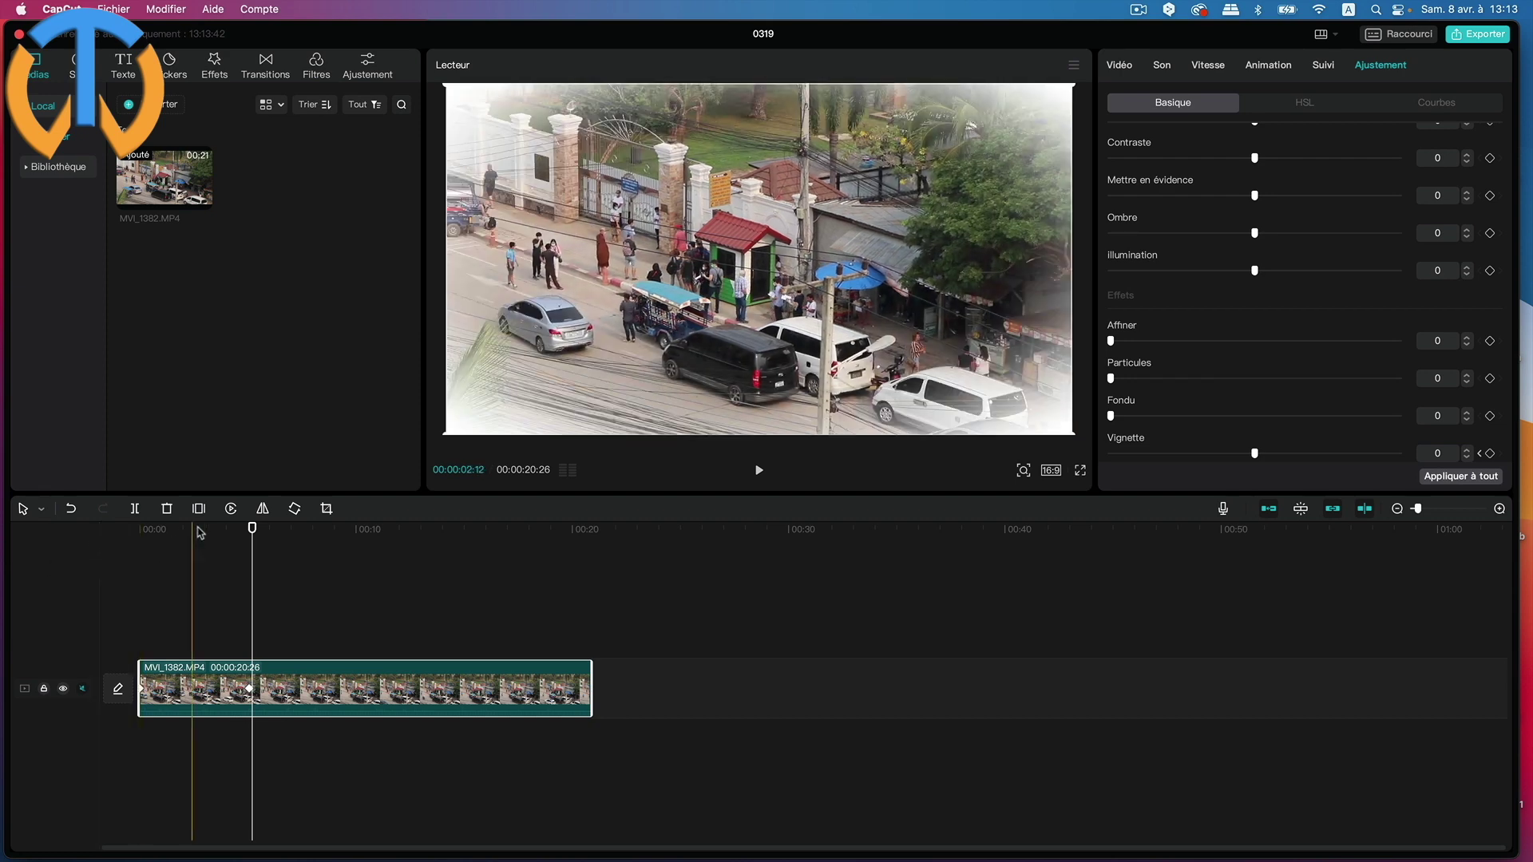
Remove both Vignette keyframes, at 00:00:05:02 and at the clip's start, and reset Vignette to 0.
click(250, 533)
drag(250, 532, 234, 529)
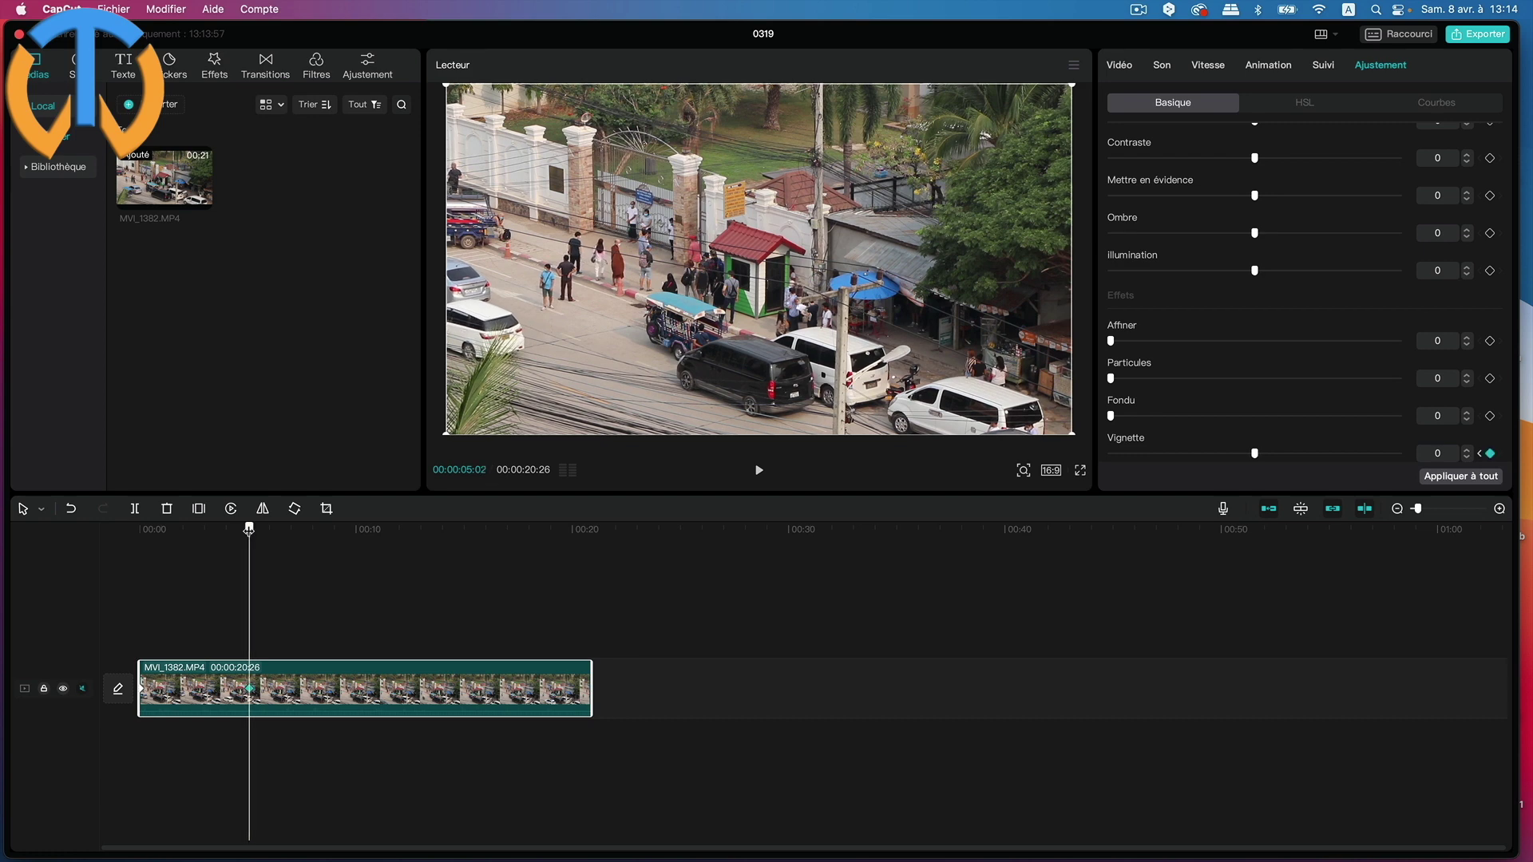
click(1491, 455)
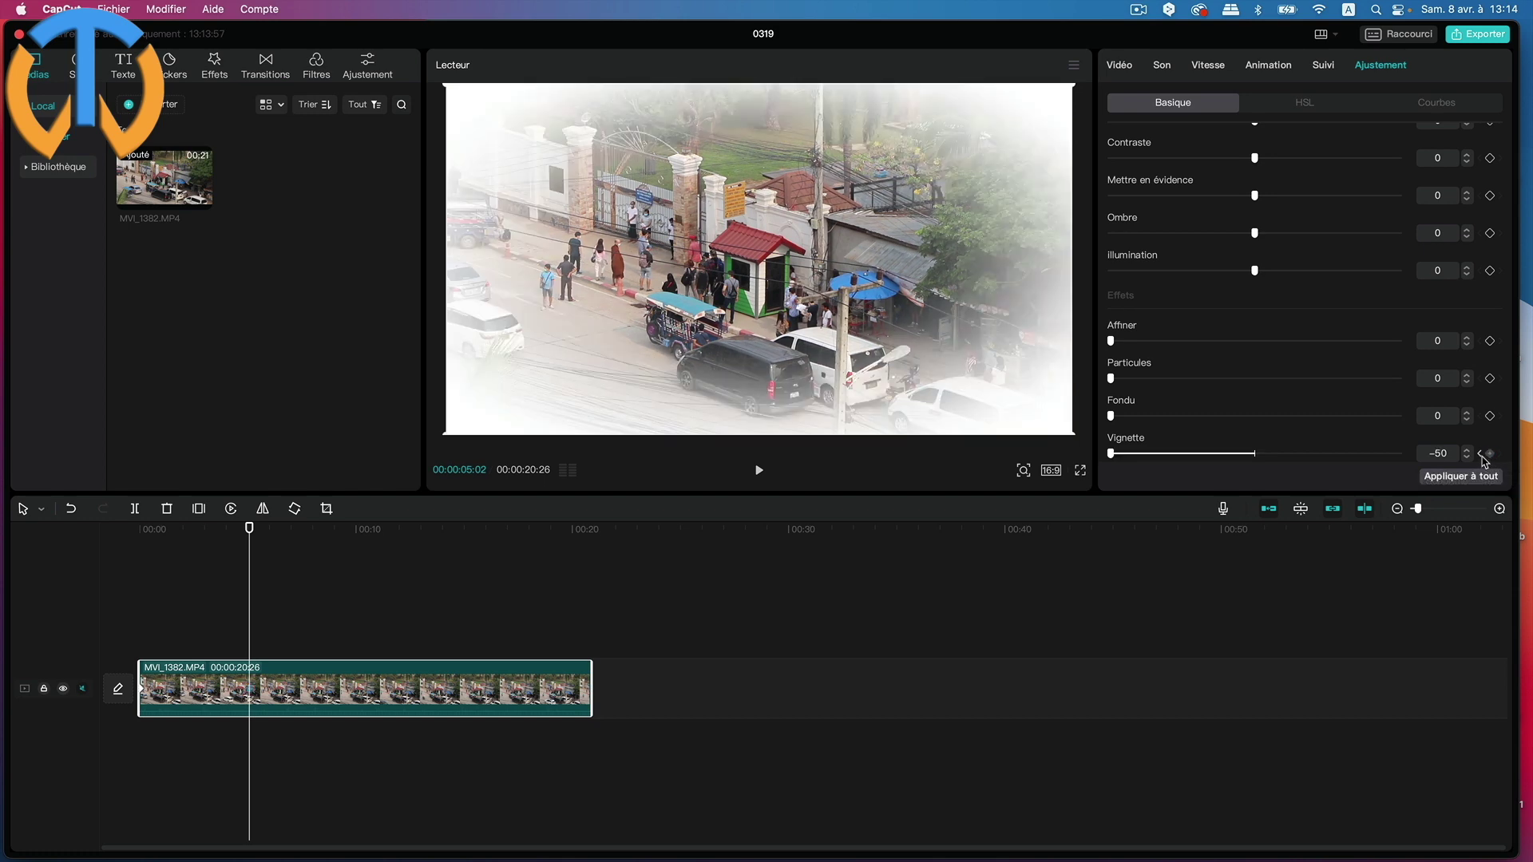
click(1482, 454)
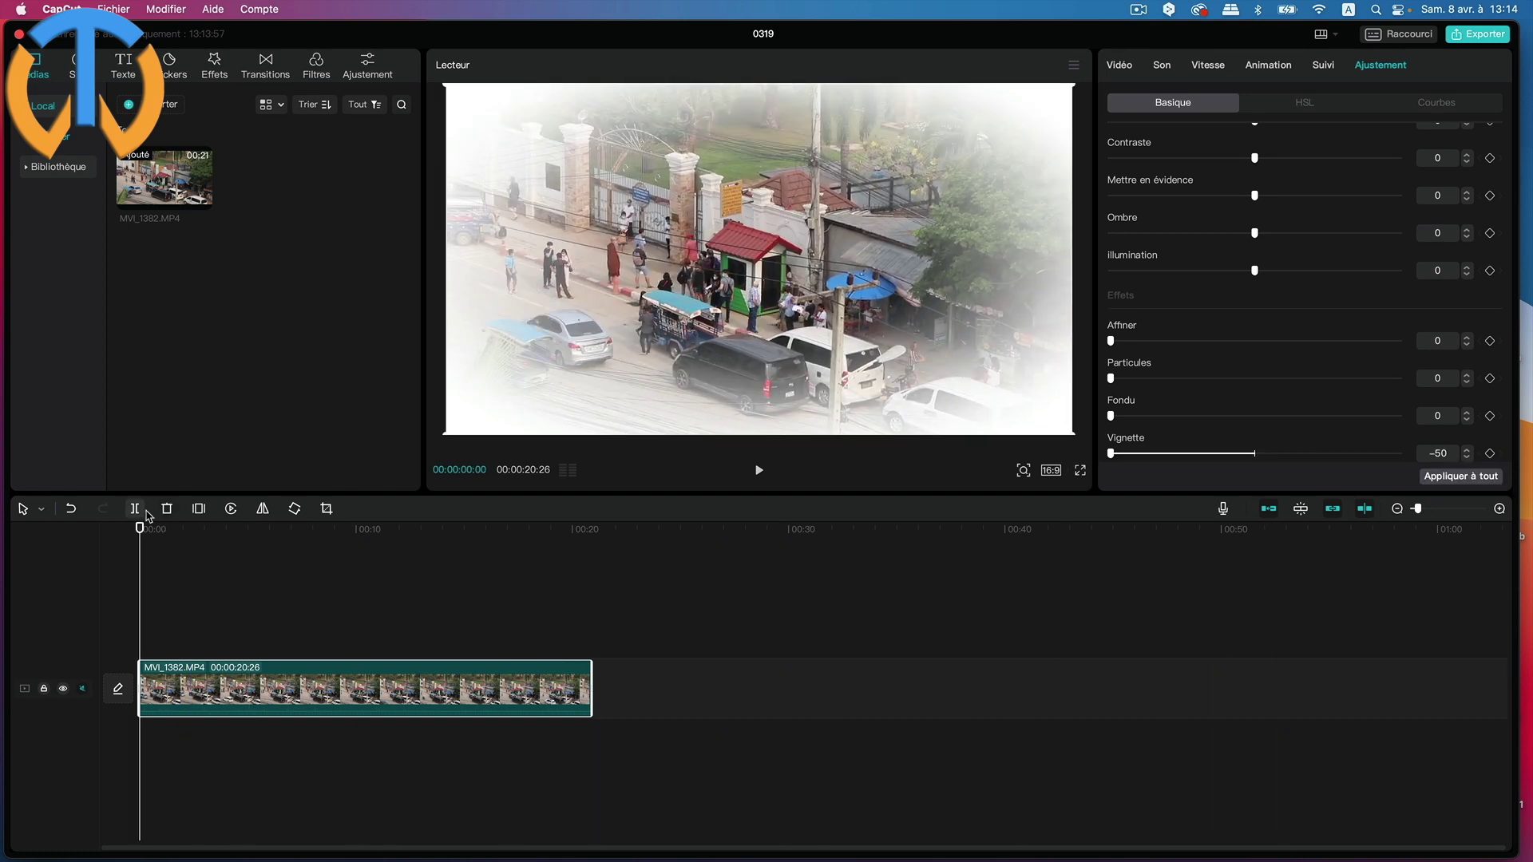
click(246, 536)
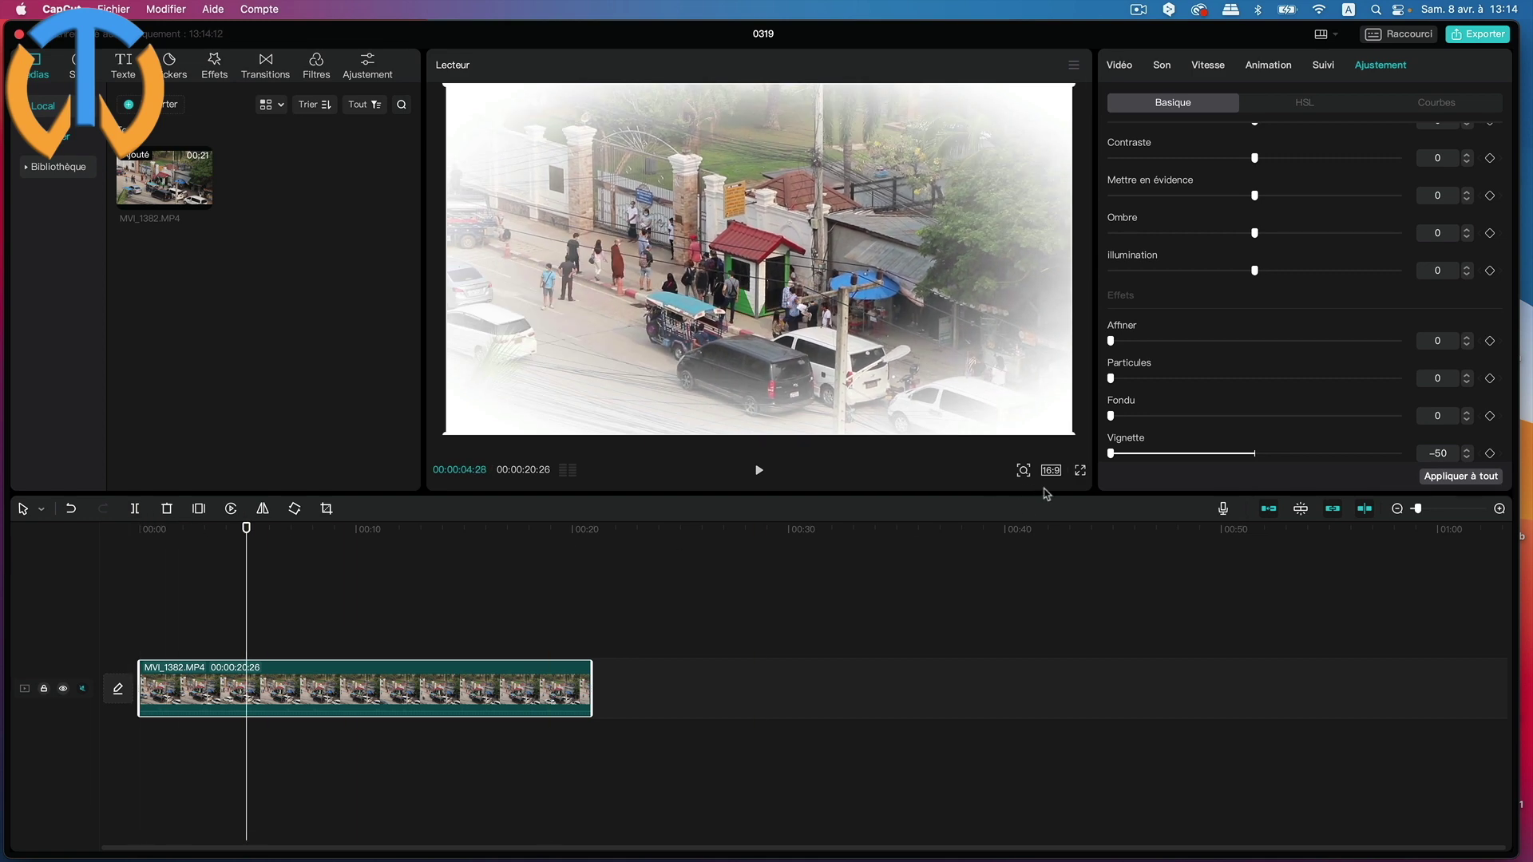
drag(1111, 453, 1254, 454)
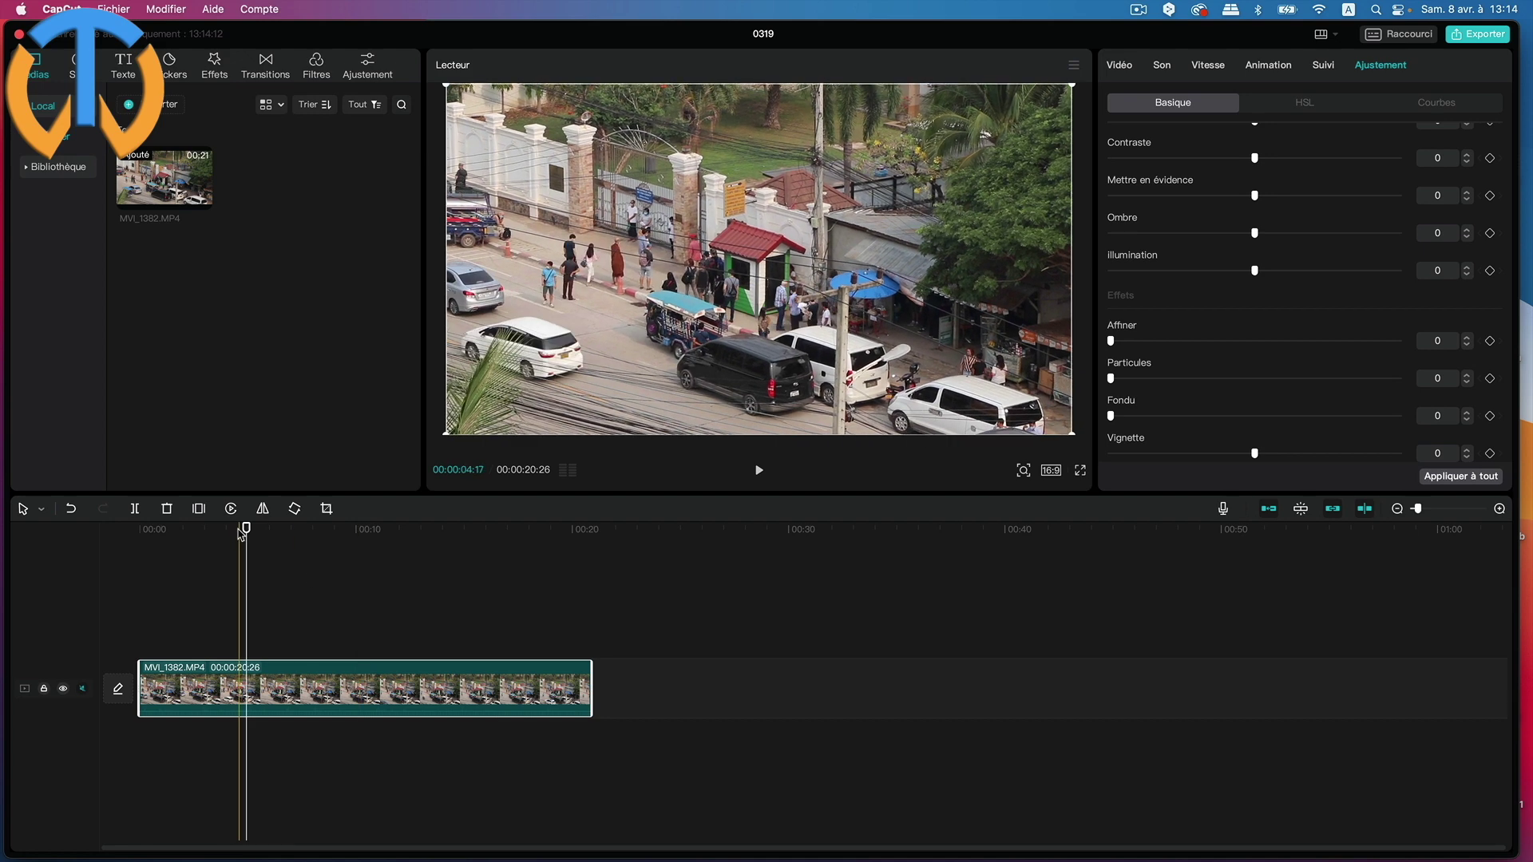
drag(242, 533, 49, 552)
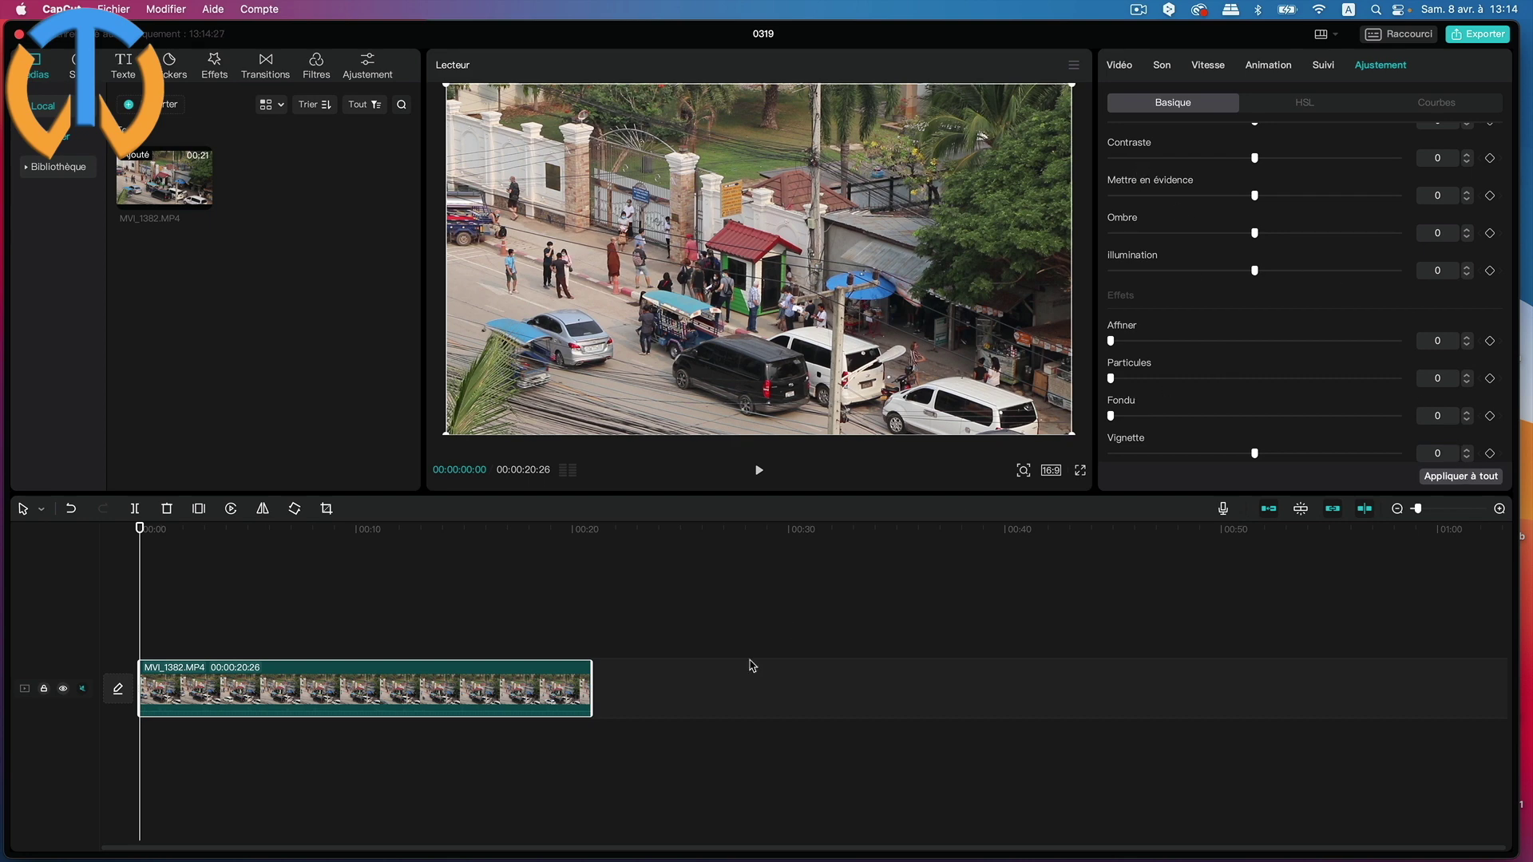
Reselect the street clip and set its Luminosité to 6 and its Contraste to 12.
click(276, 619)
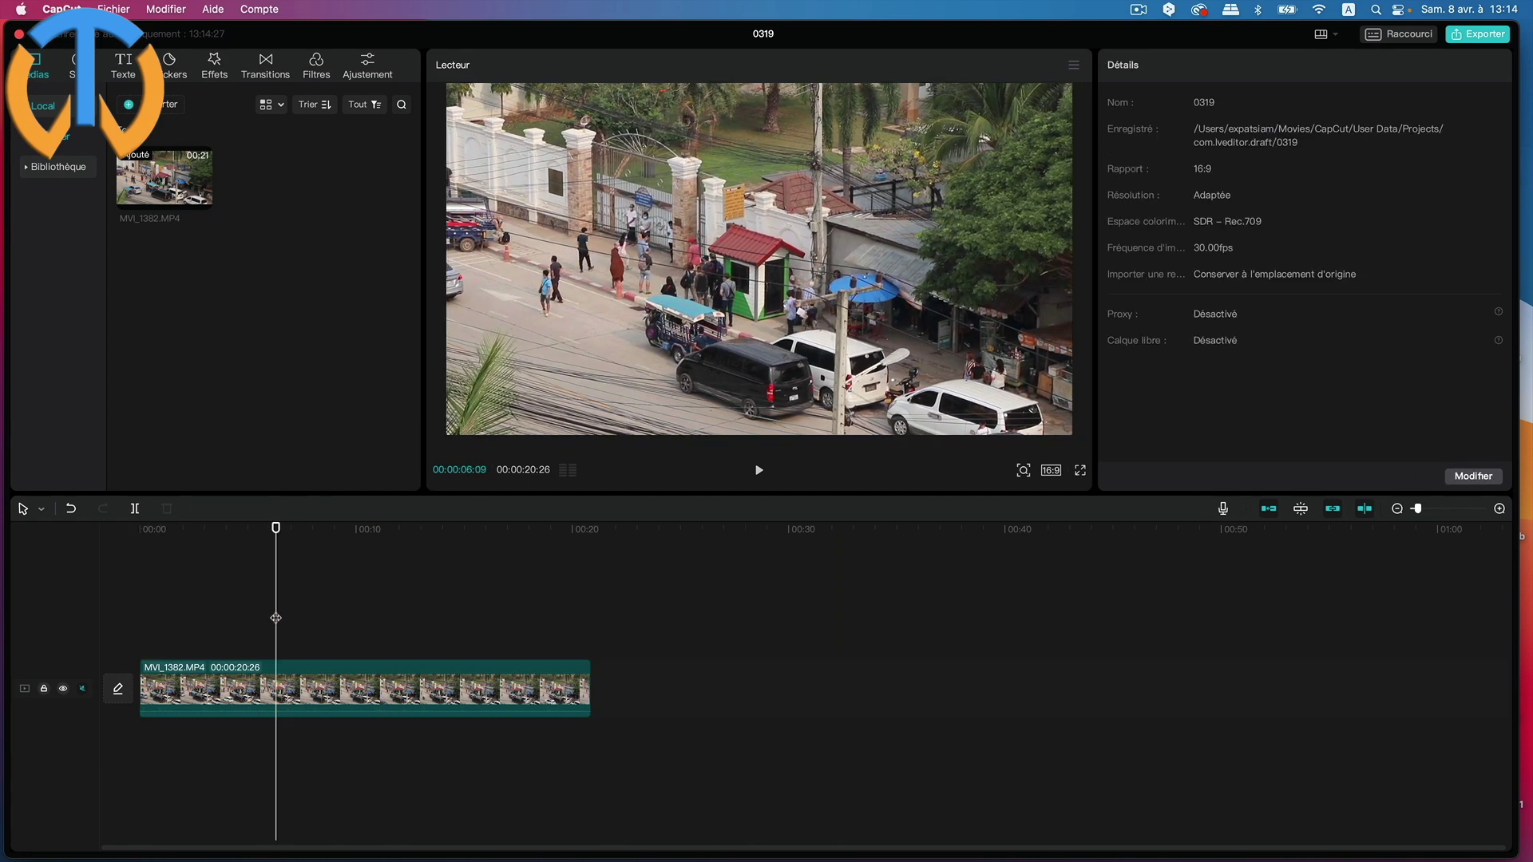
click(315, 688)
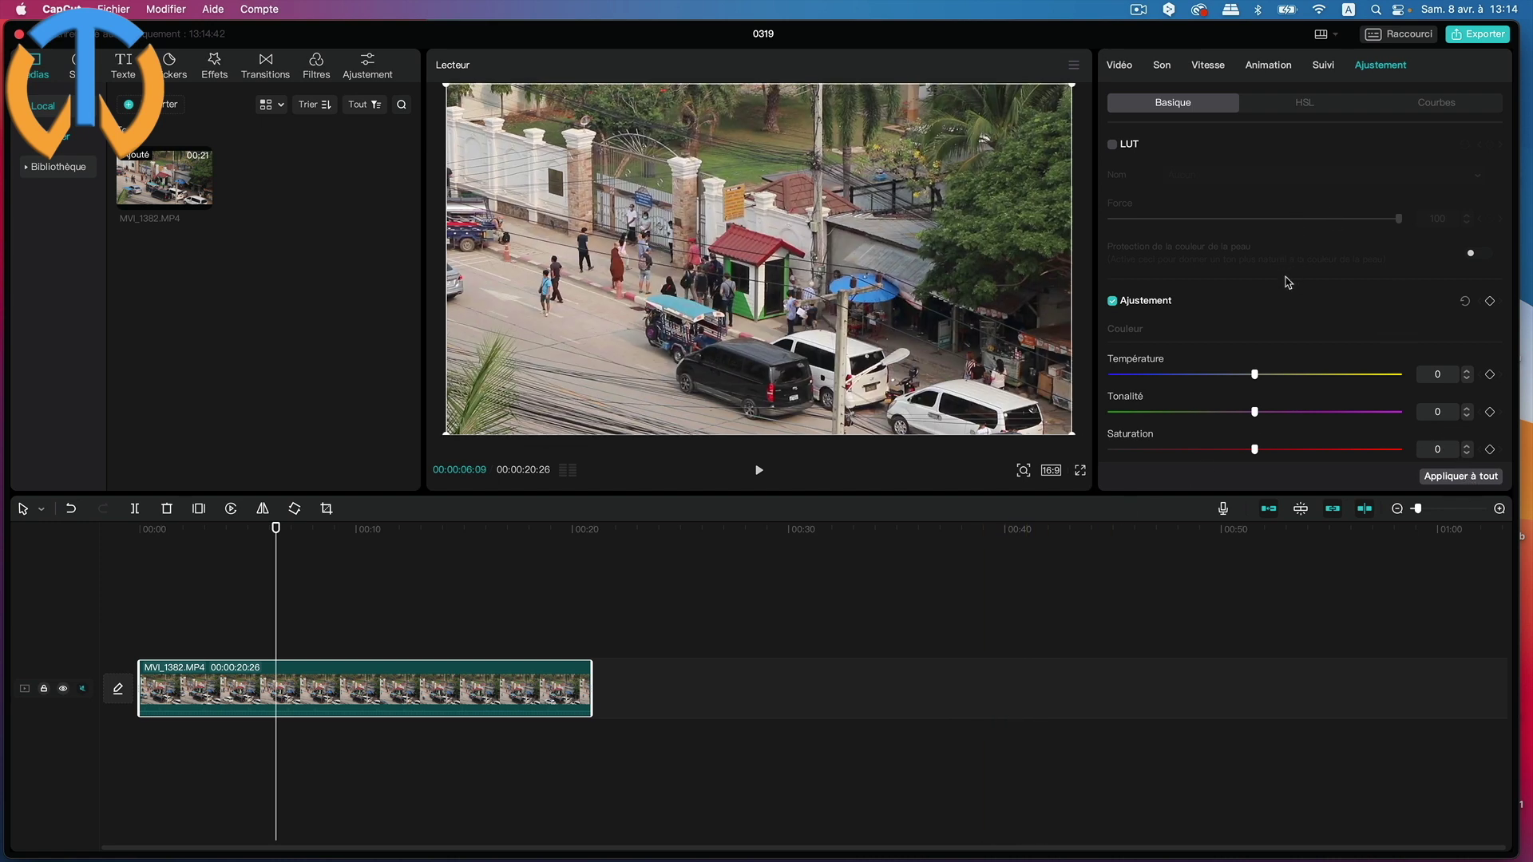
scroll(1285, 291, down, 5)
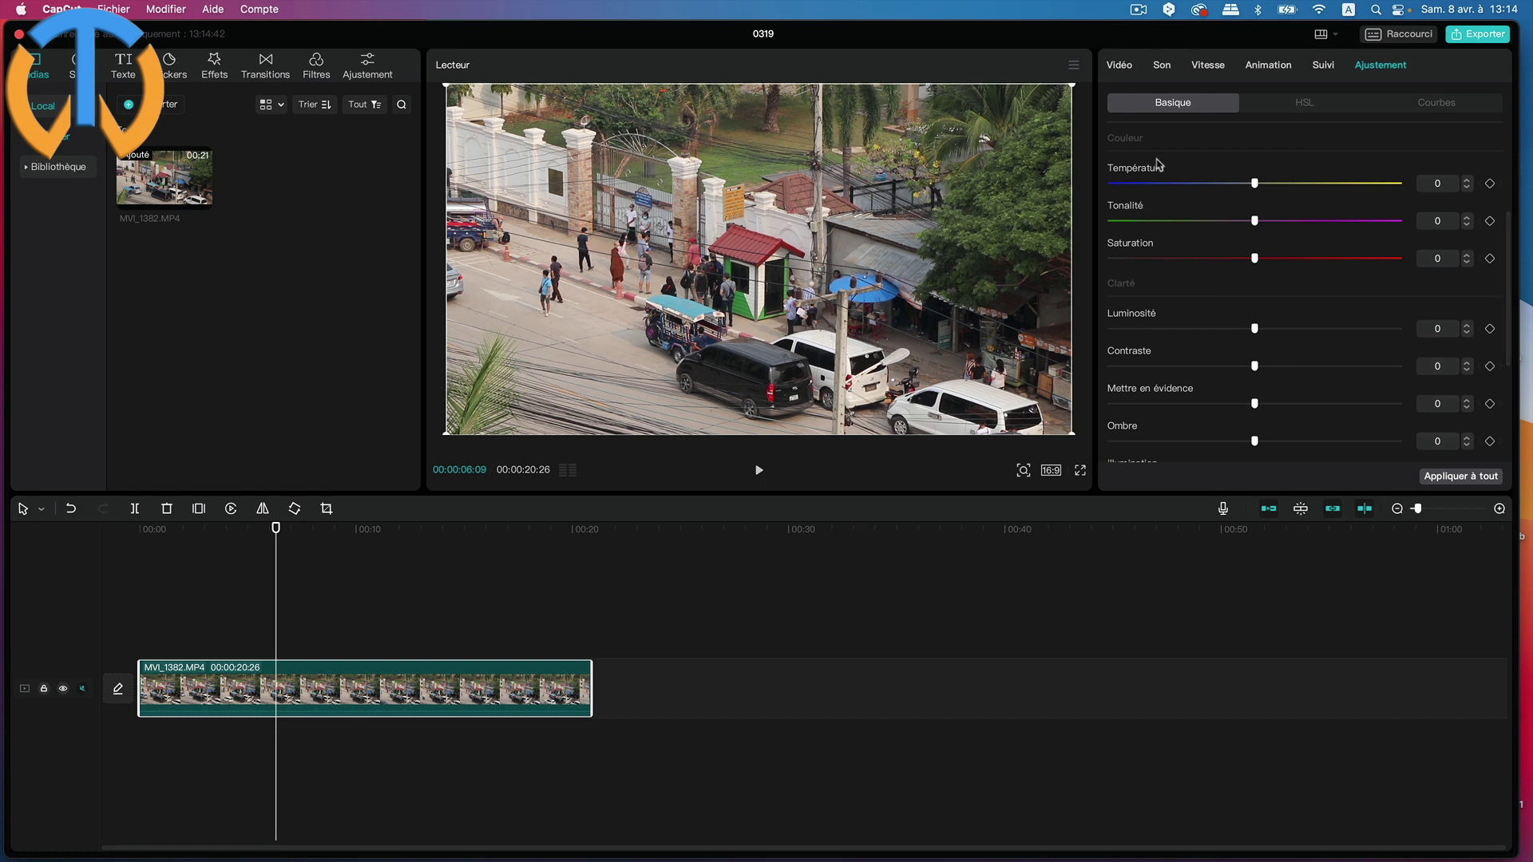
scroll(1293, 298, down, 1)
scroll(1299, 299, down, 6)
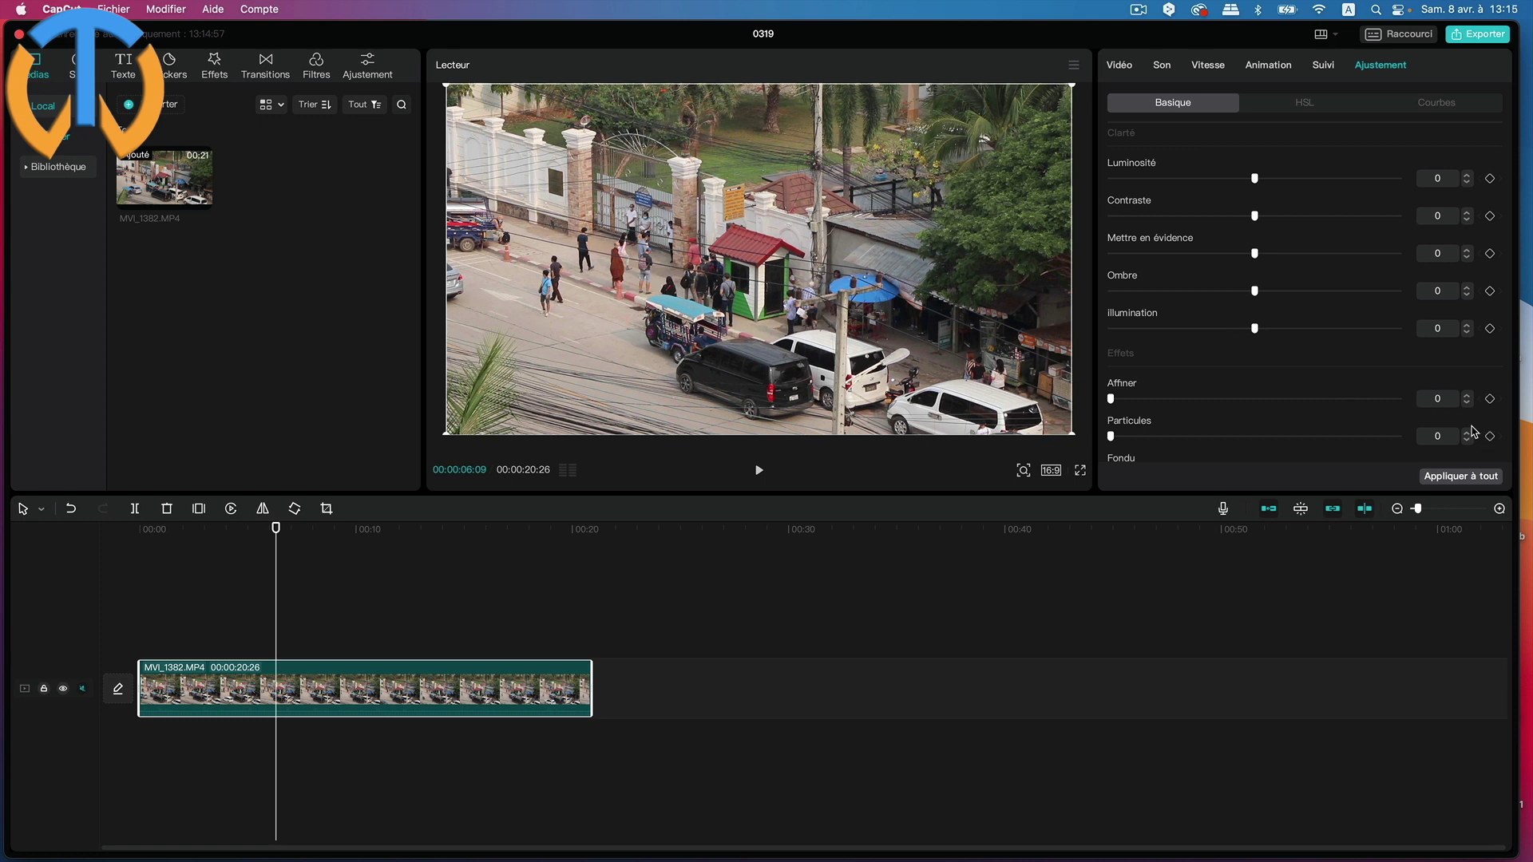
scroll(1473, 431, down, 2)
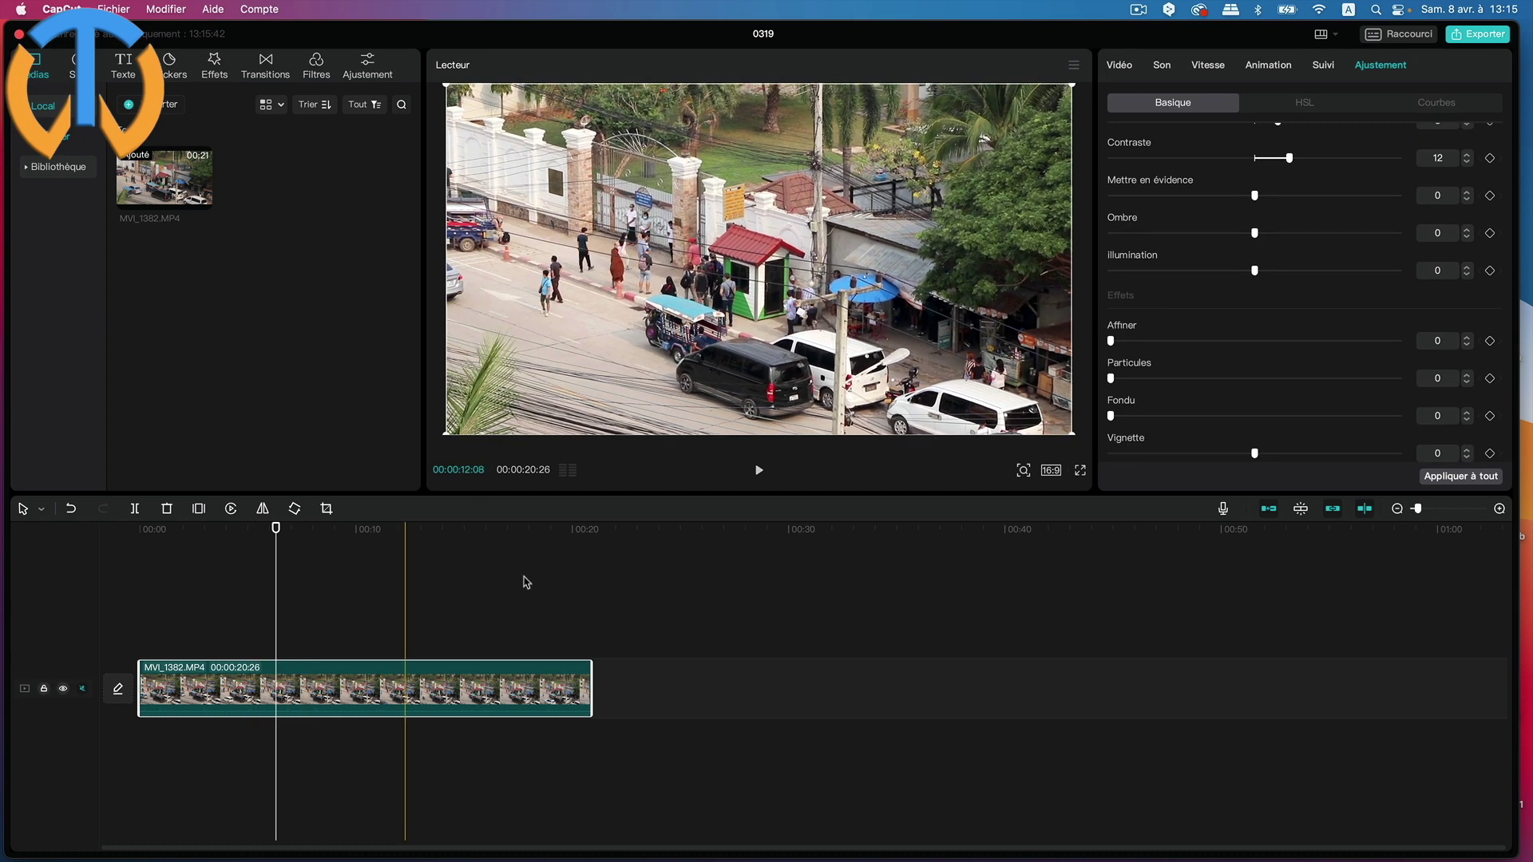
scroll(1198, 319, up, 10)
scroll(1182, 307, down, 6)
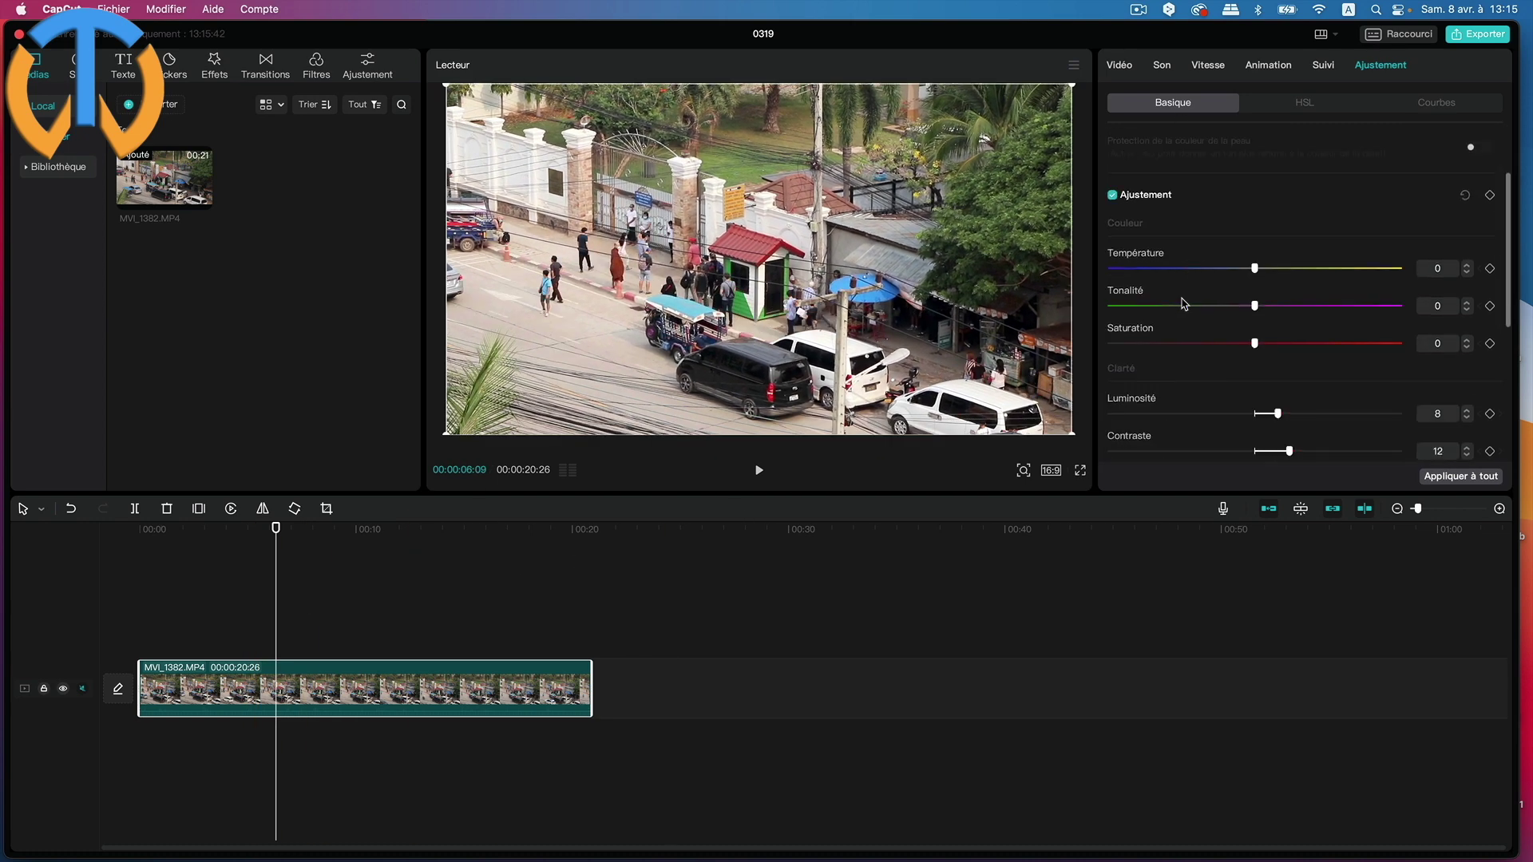
mouse_move(1276, 350)
mouse_down()
mouse_move(1258, 347)
mouse_move(1258, 380)
mouse_move(1292, 379)
mouse_move(1271, 346)
mouse_up()
click(1274, 343)
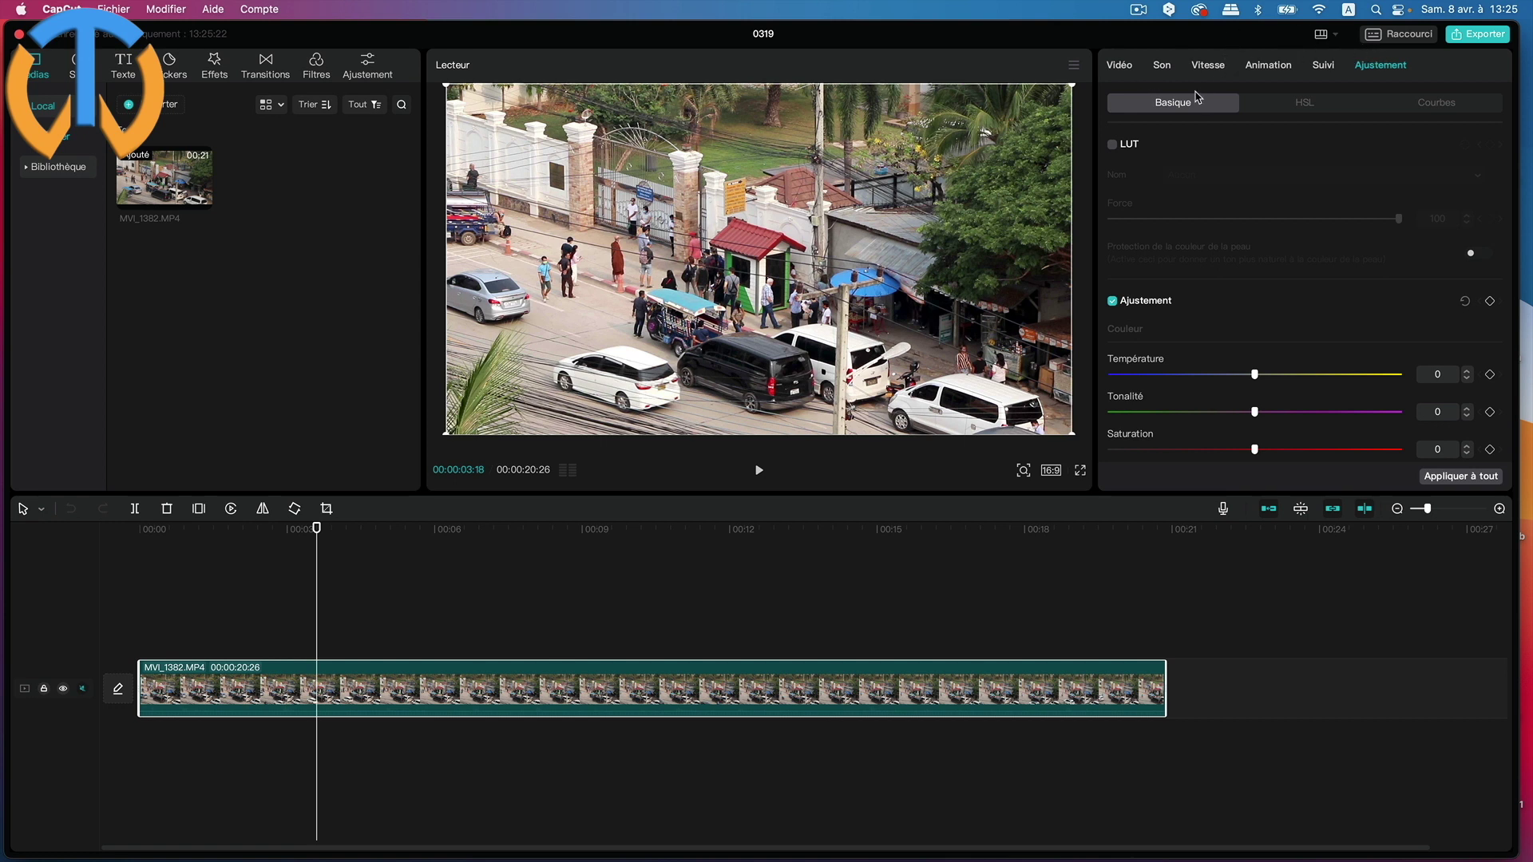
Compare the clip's HSL colour settings with its basic Couleur and Clarté settings.
click(1305, 103)
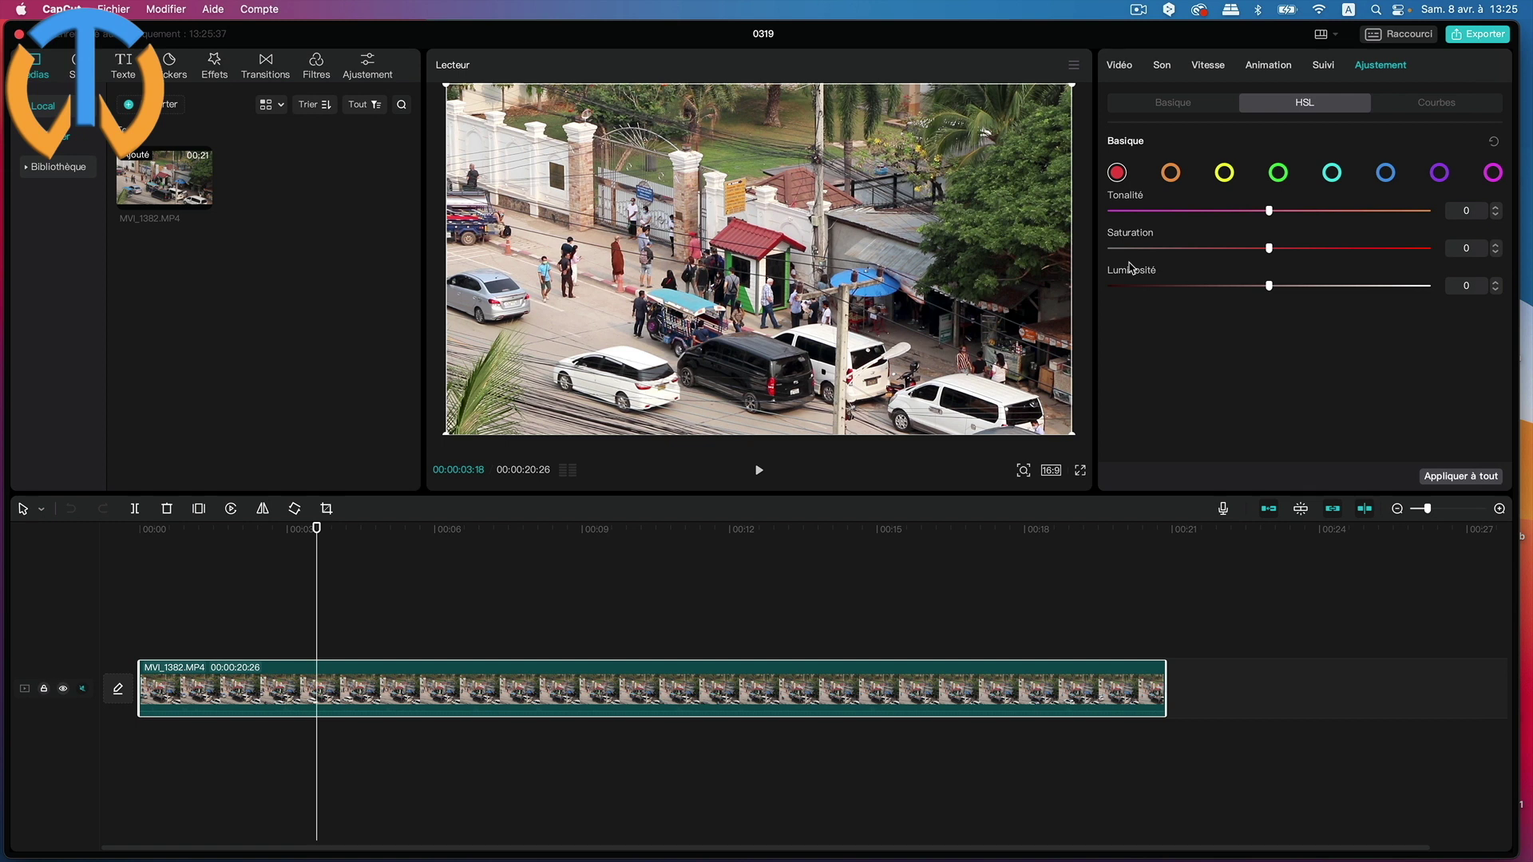
click(1181, 109)
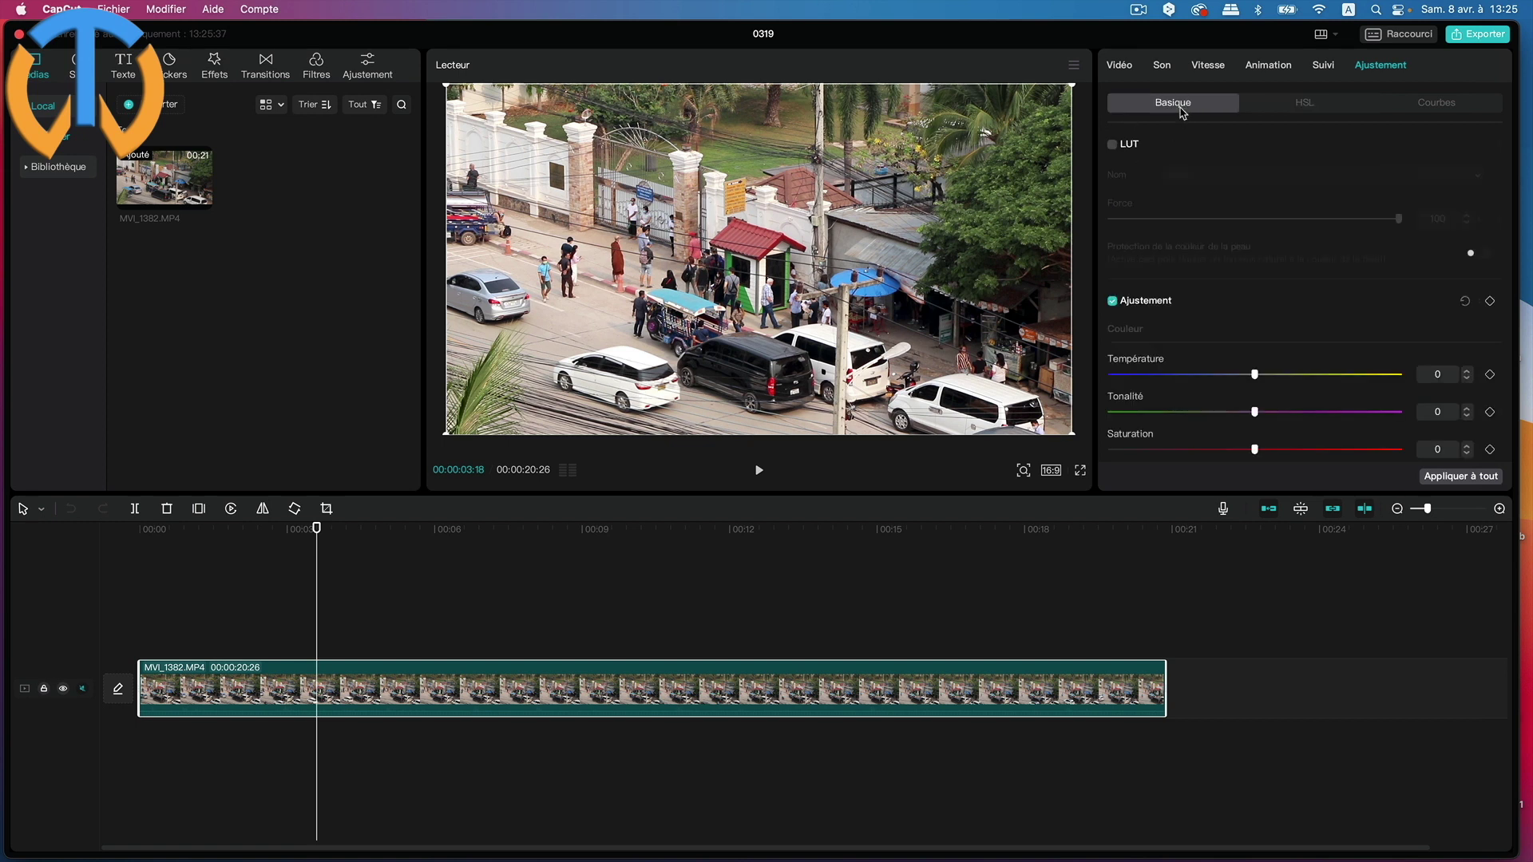
scroll(1286, 411, down, 2)
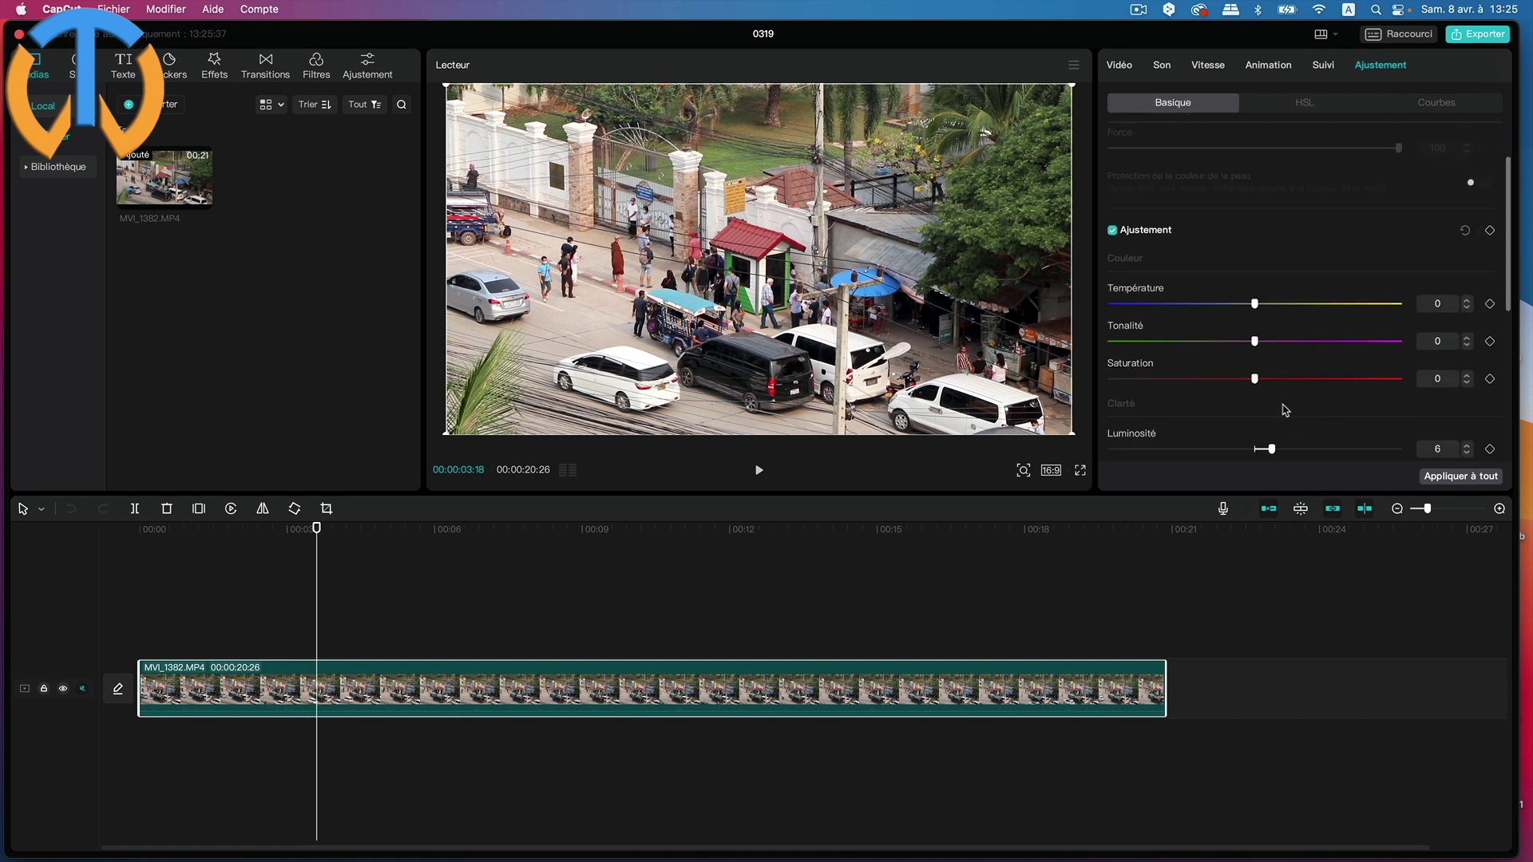
scroll(1238, 441, up, 2)
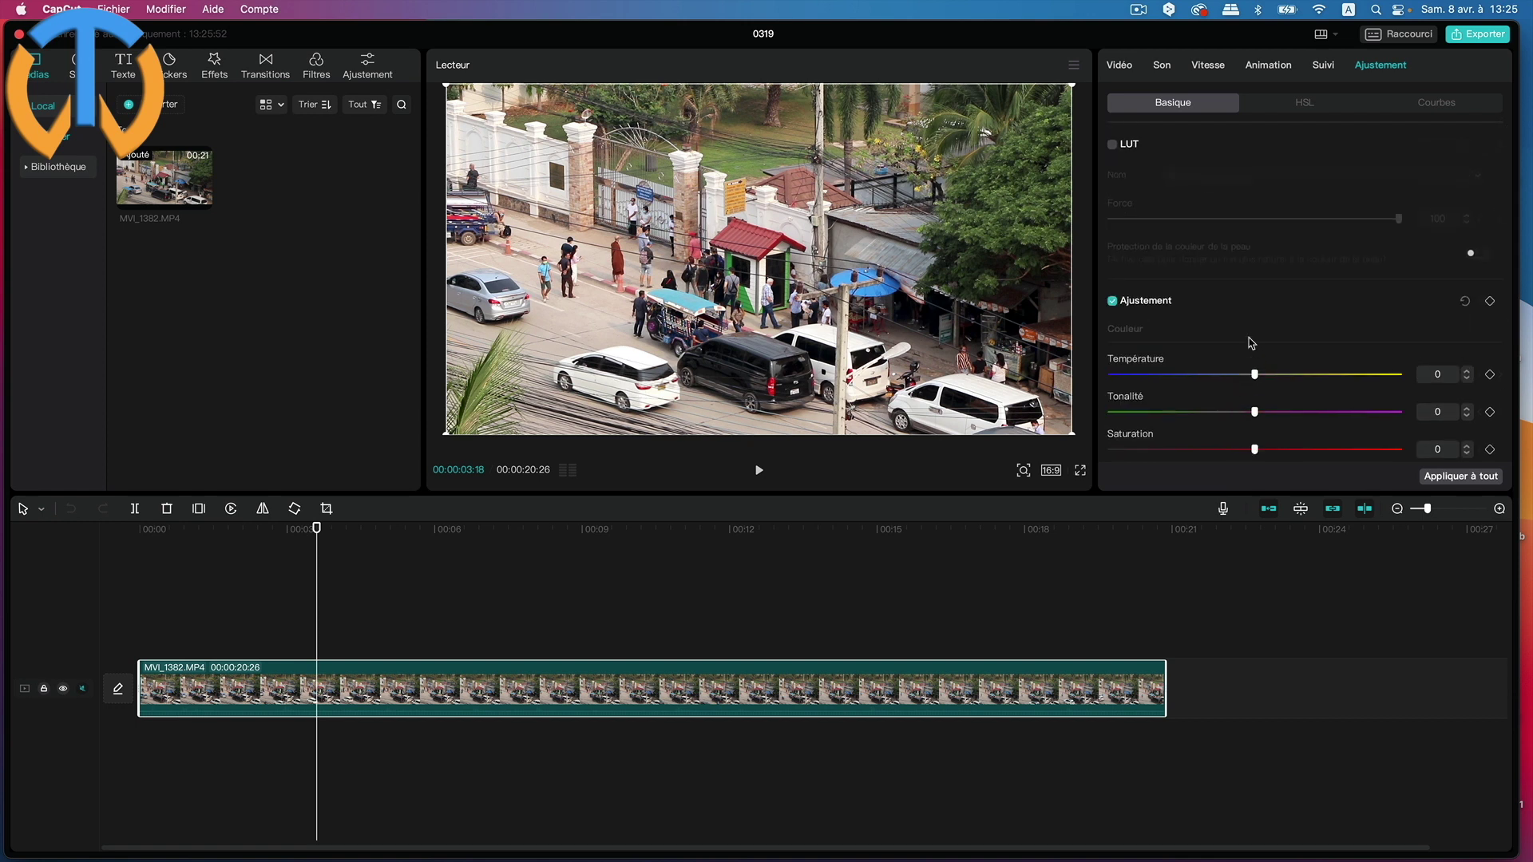
Try the green HSL range with Saturation at -100 and a strongly reduced Luminosité, returning both to 0.
click(1299, 108)
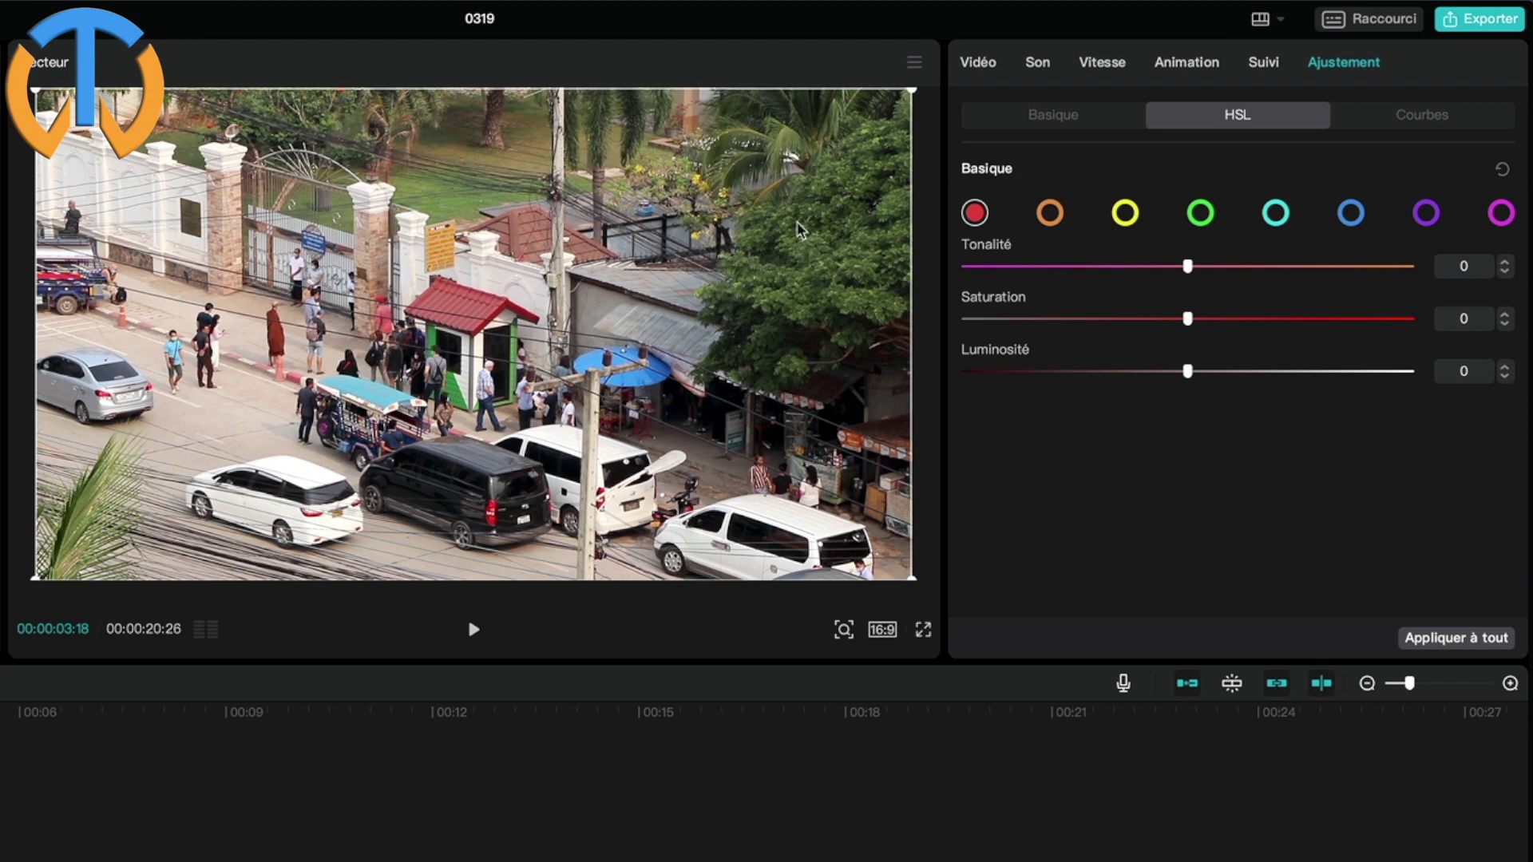
click(1201, 214)
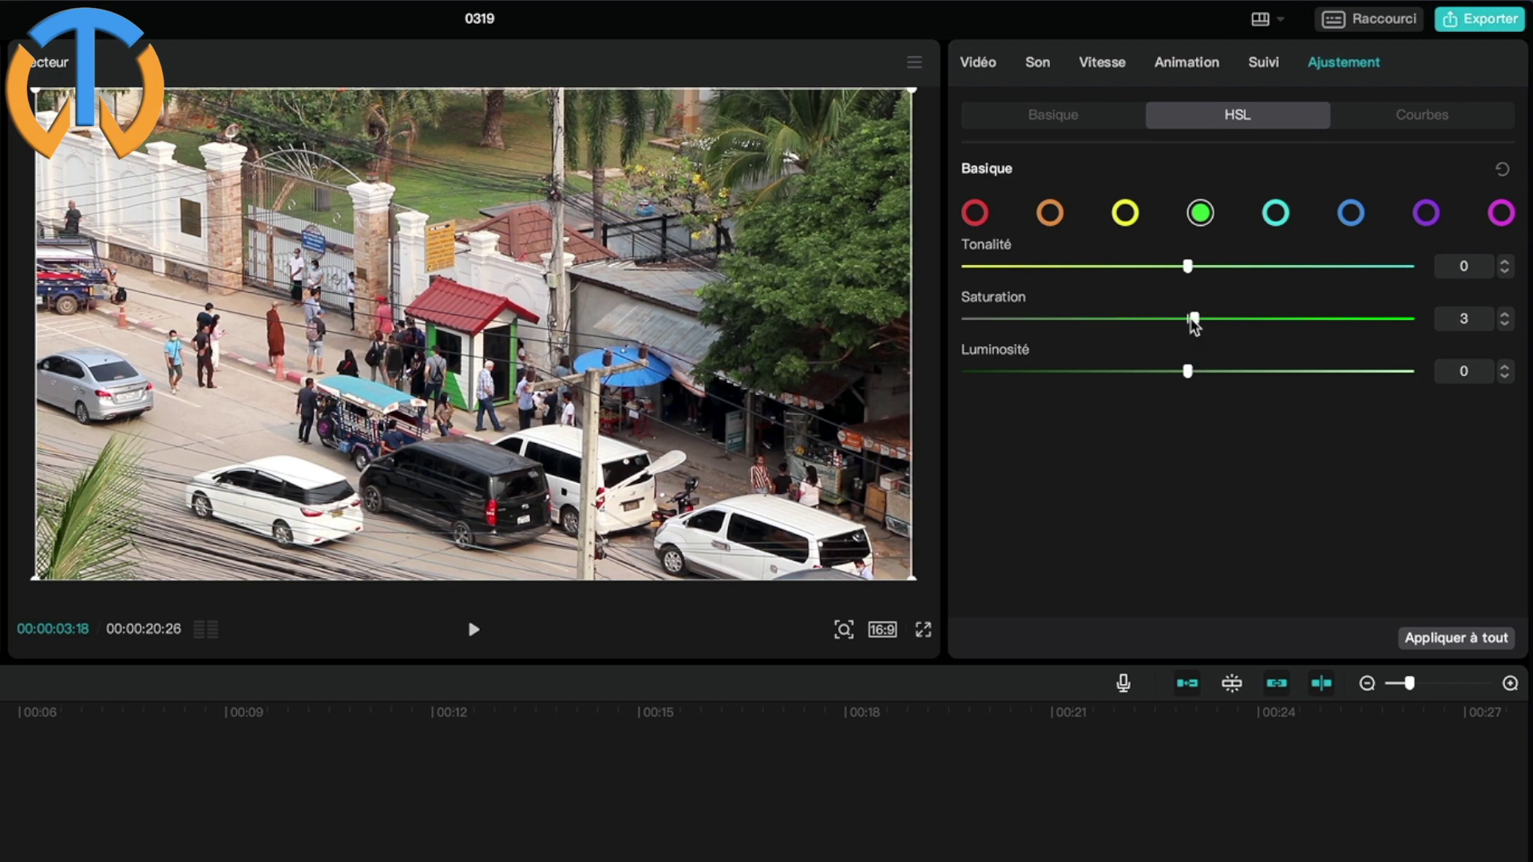
mouse_move(1190, 320)
mouse_down()
mouse_move(1012, 320)
mouse_move(1177, 320)
mouse_up()
drag(1181, 321, 891, 327)
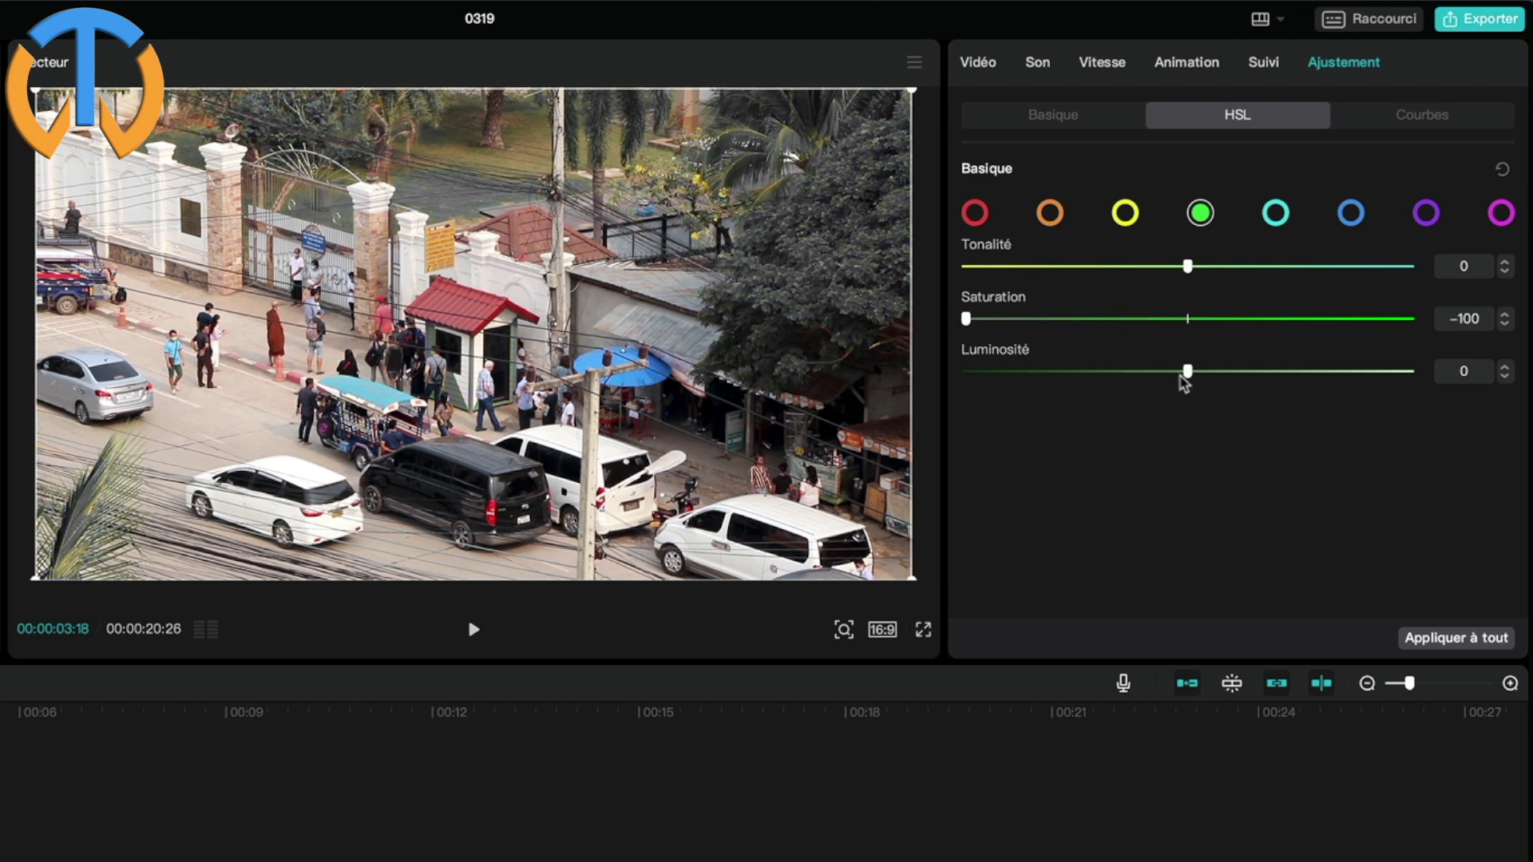
drag(1187, 373, 975, 373)
drag(966, 319, 1187, 328)
drag(976, 373, 1187, 375)
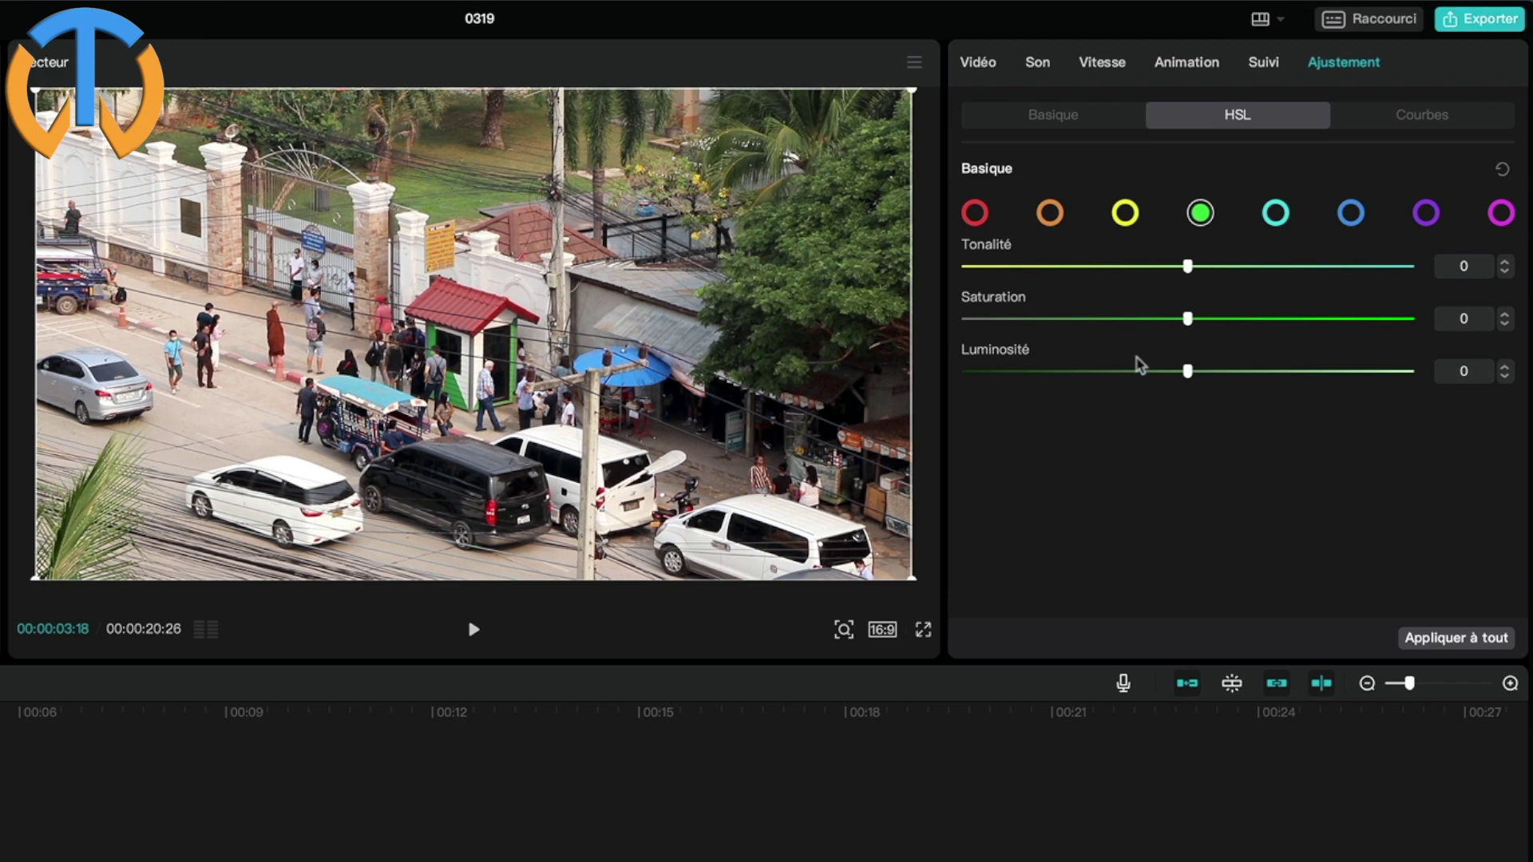
Set the Saturation of the blue and red HSL ranges to -100, undoing a trial reduction of the blue Luminosité.
click(1350, 214)
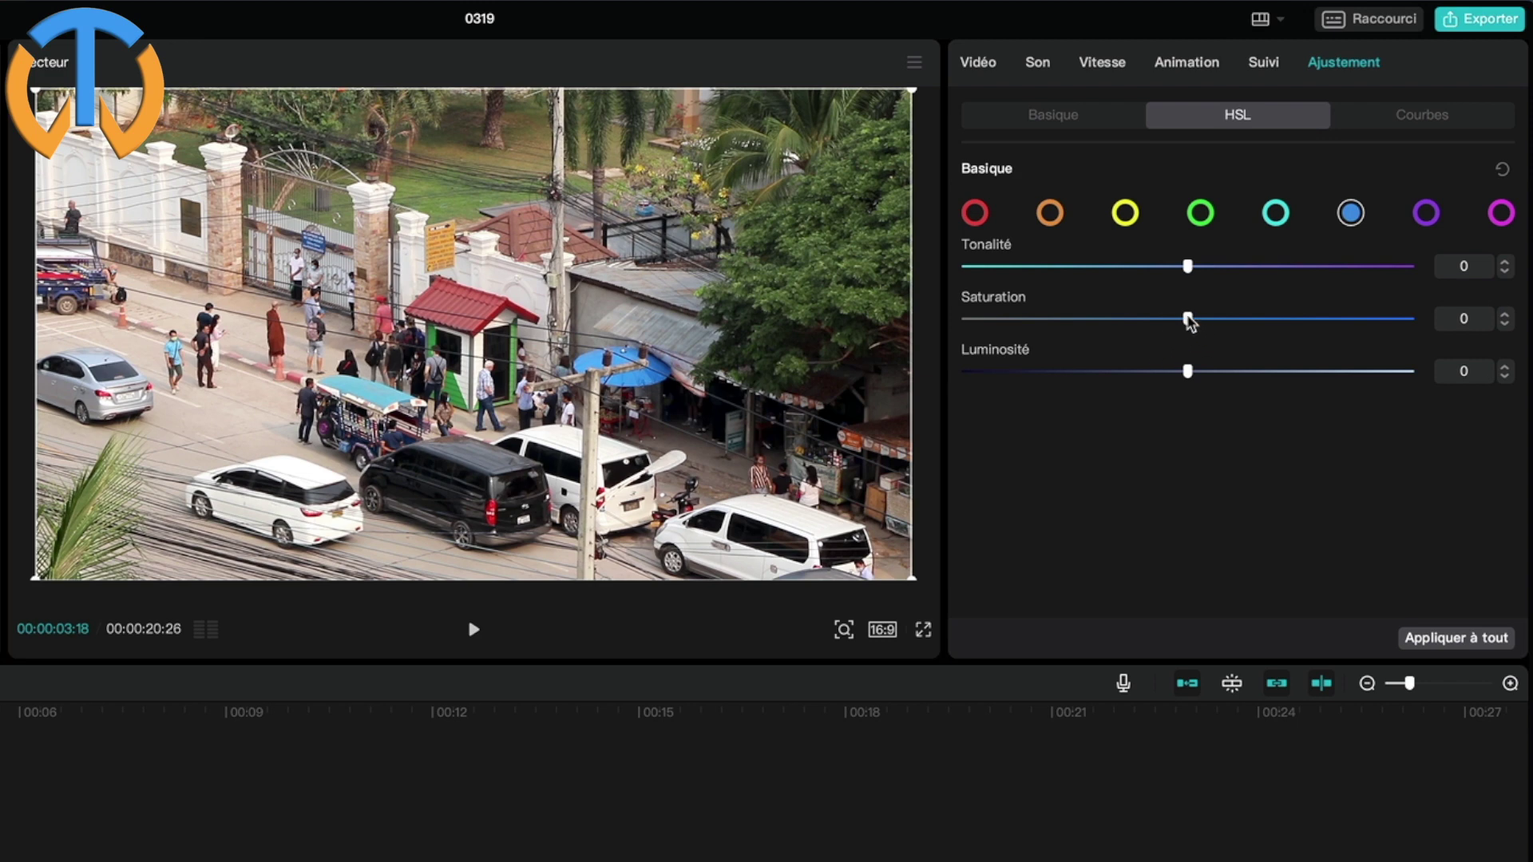
drag(1187, 318, 900, 328)
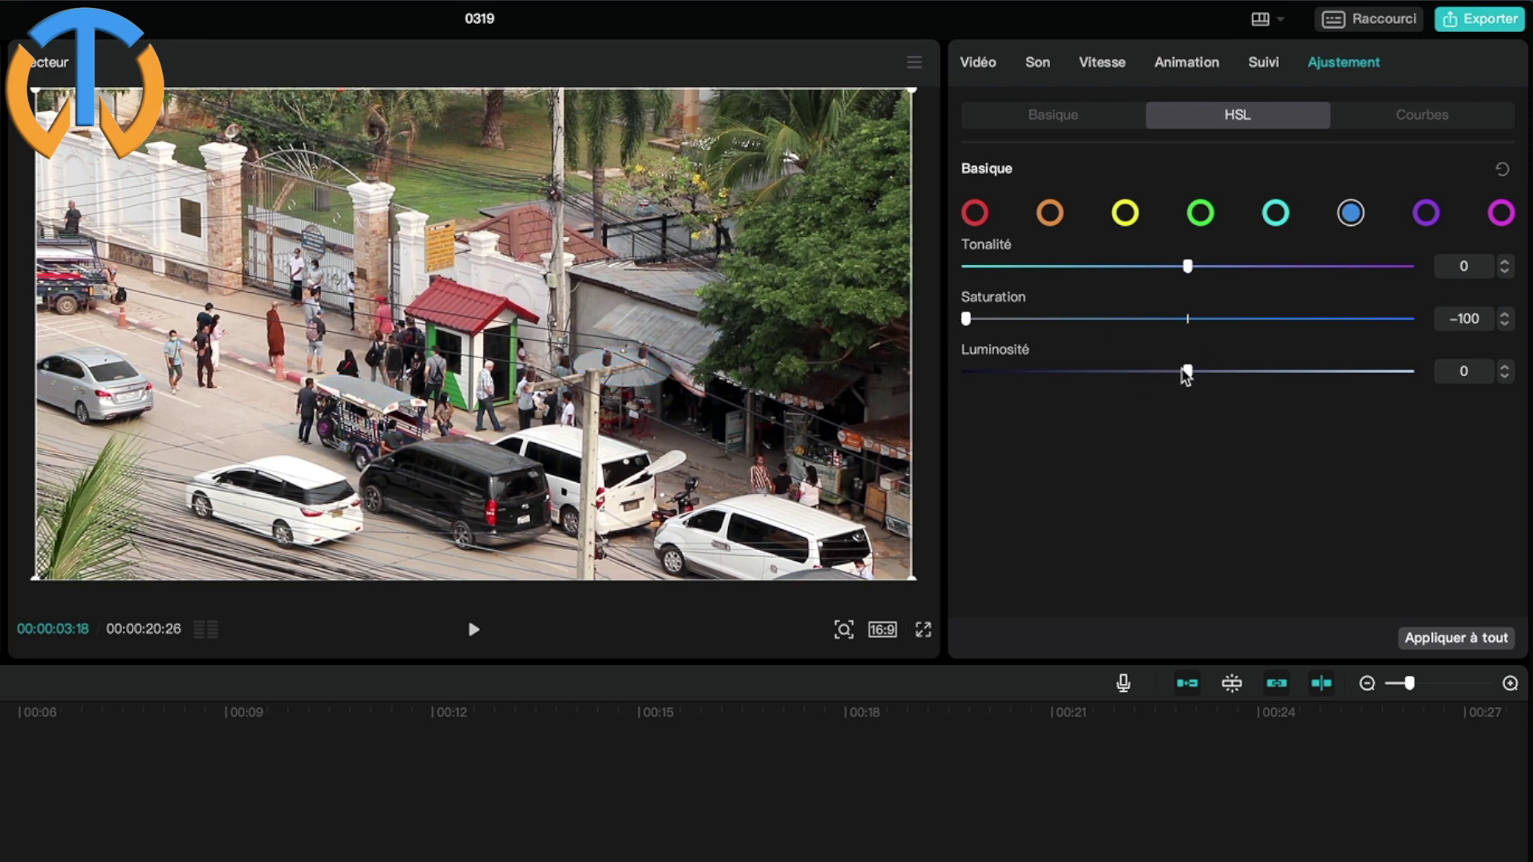
drag(1185, 375, 924, 383)
key(ctrl+z)
click(975, 212)
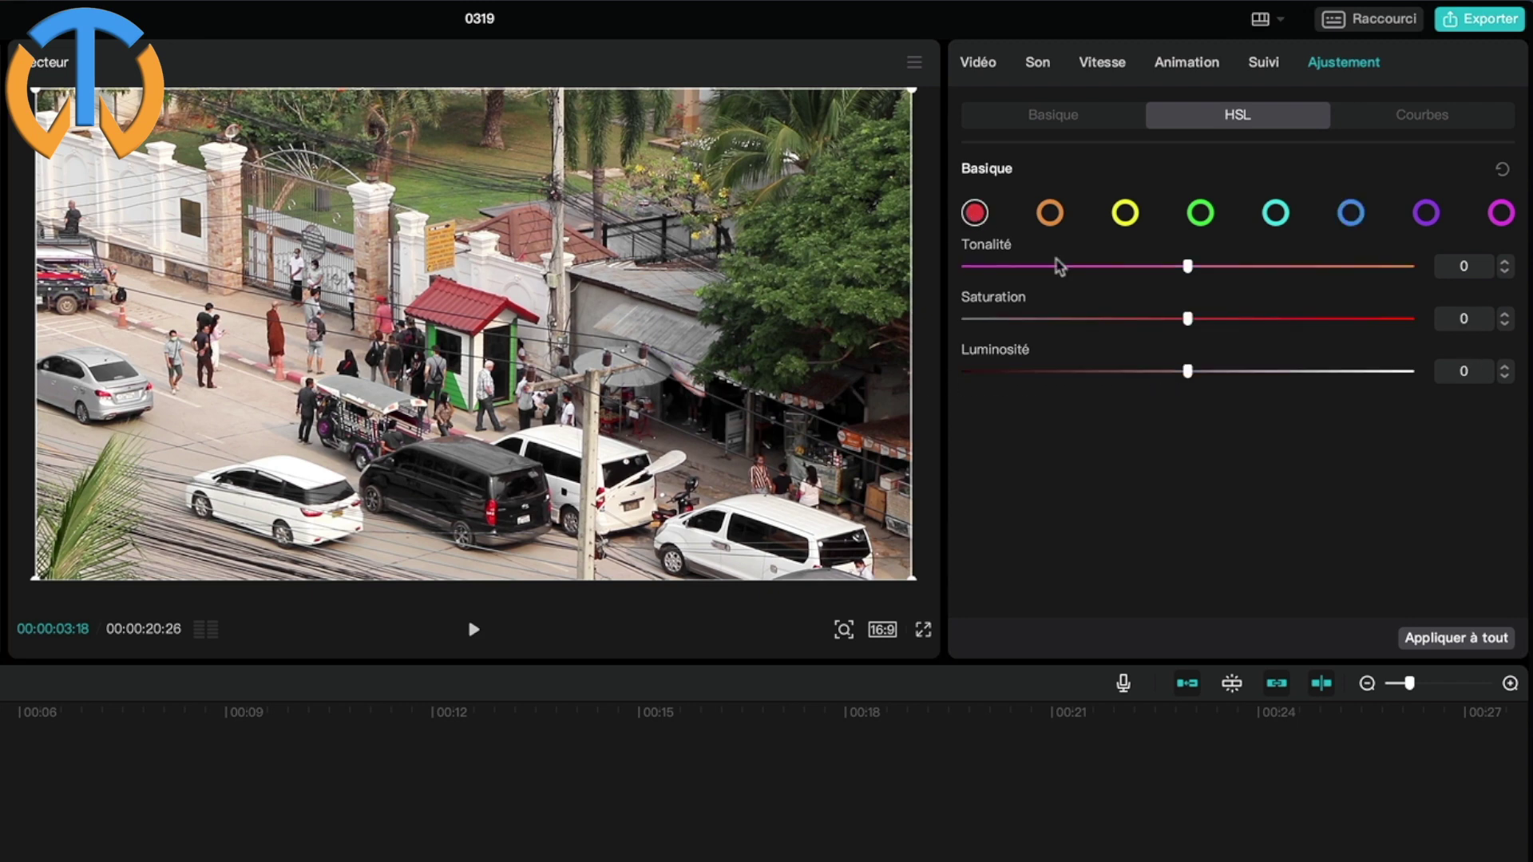
drag(1188, 319, 966, 320)
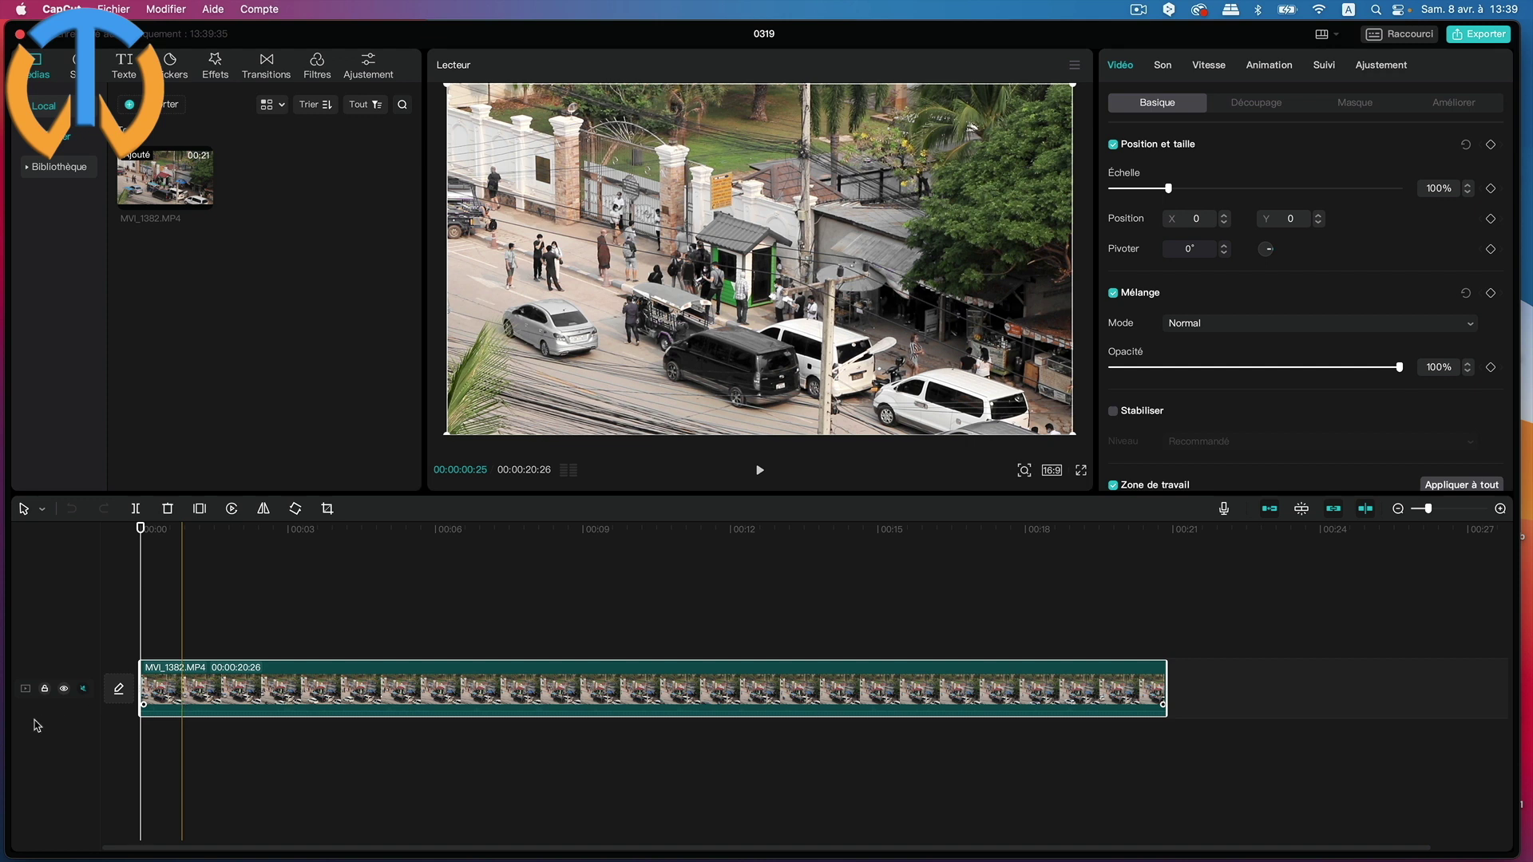
Examine the custom adjustment and the LUT import option in the project's adjustment library.
click(248, 709)
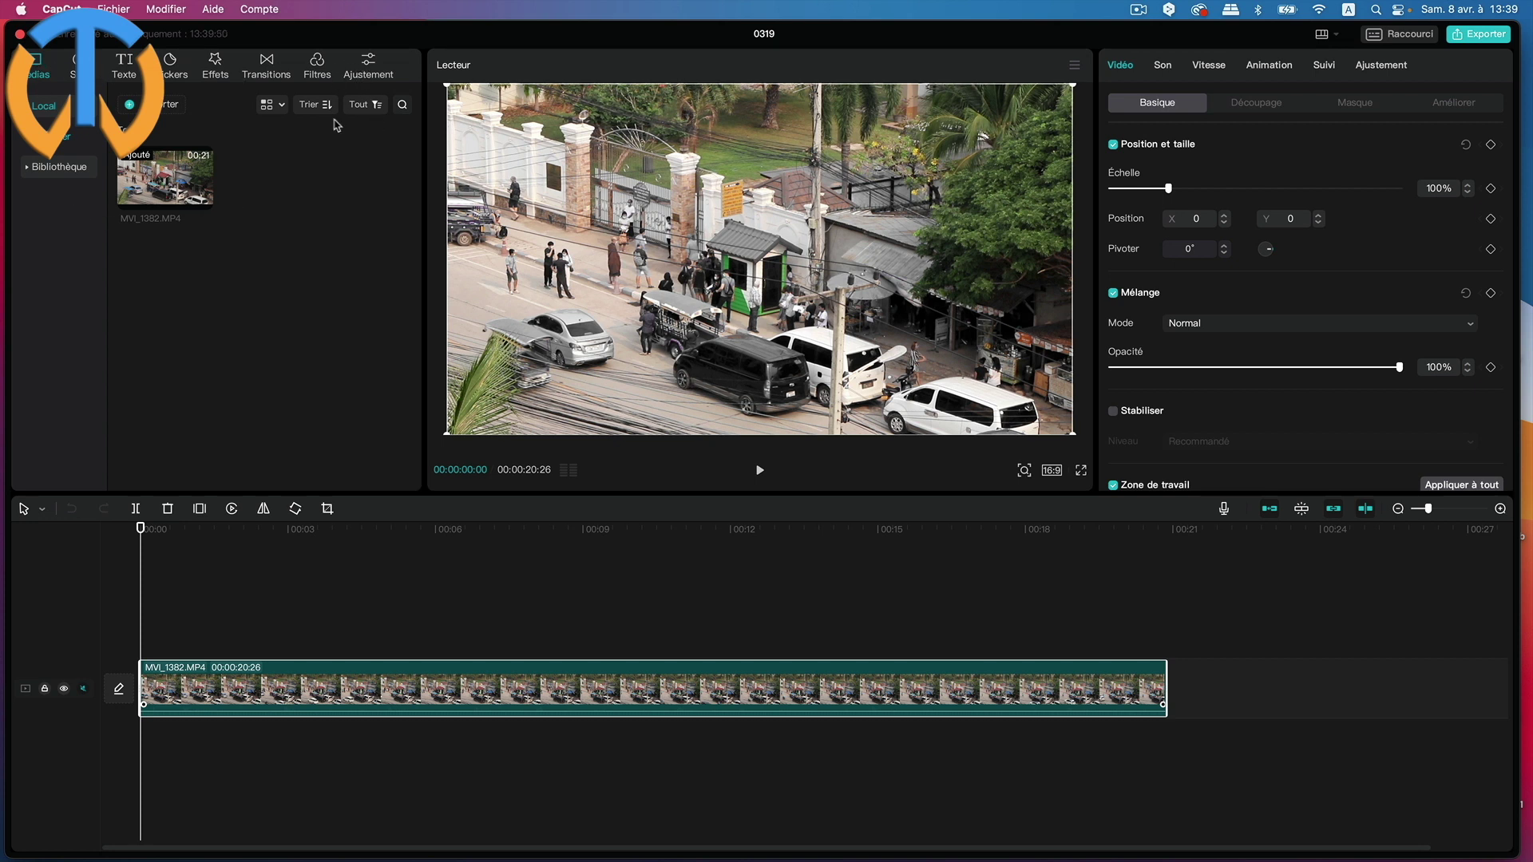
click(370, 73)
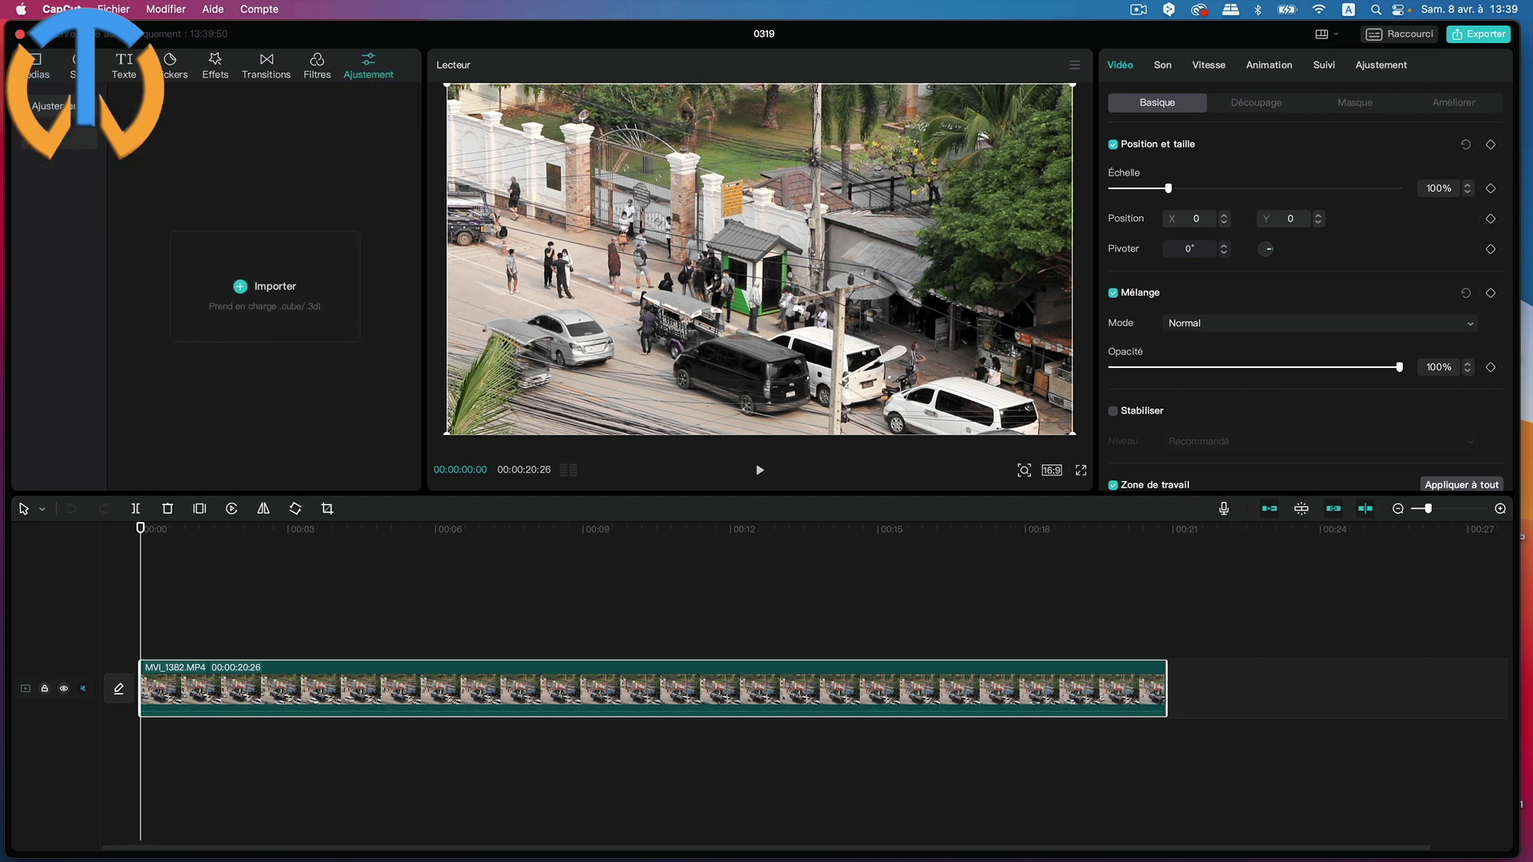
click(60, 105)
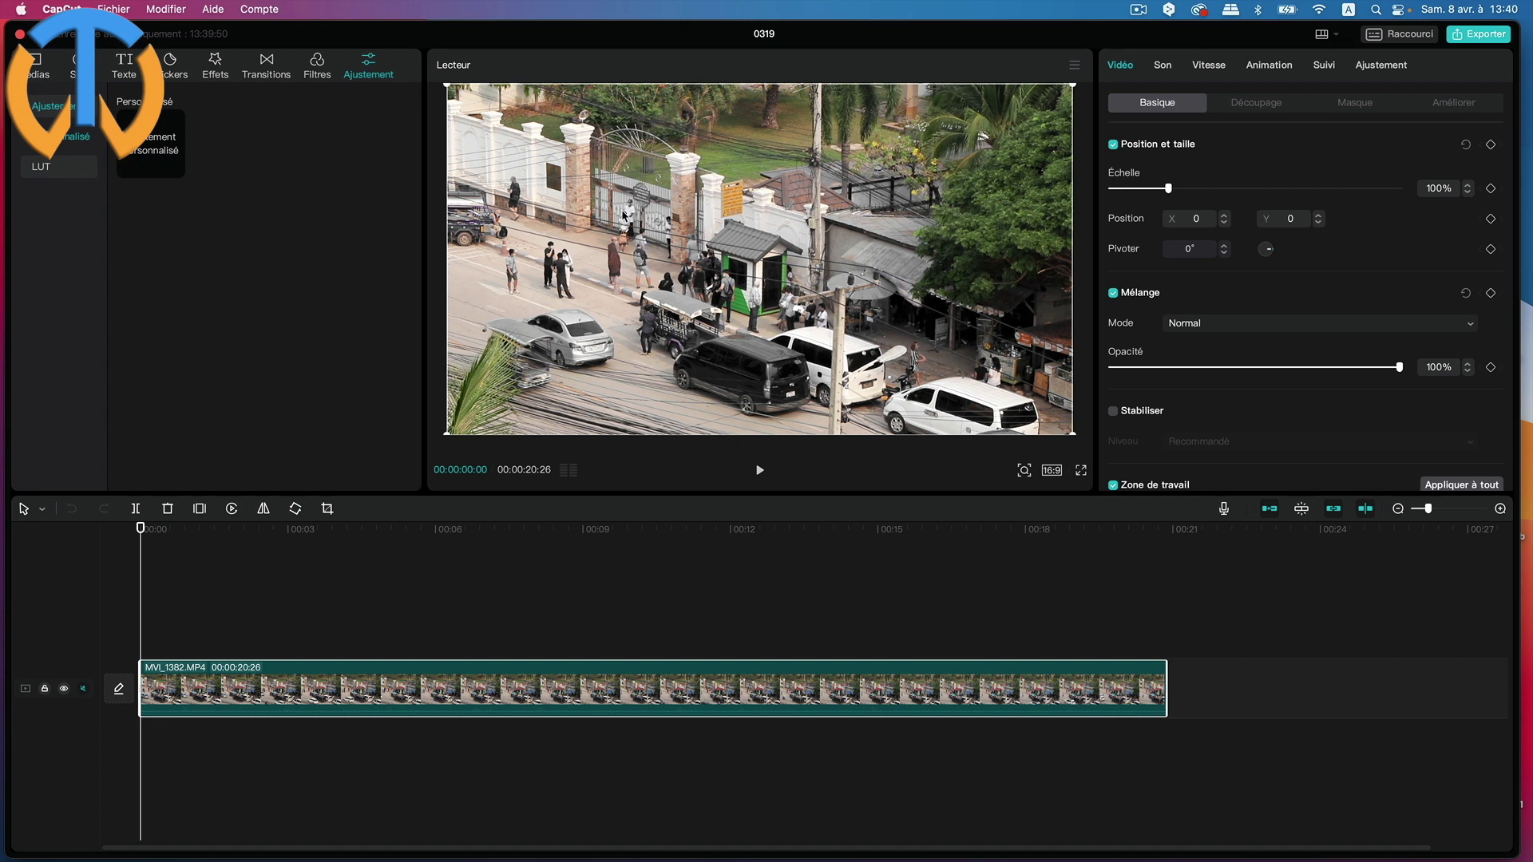
click(52, 169)
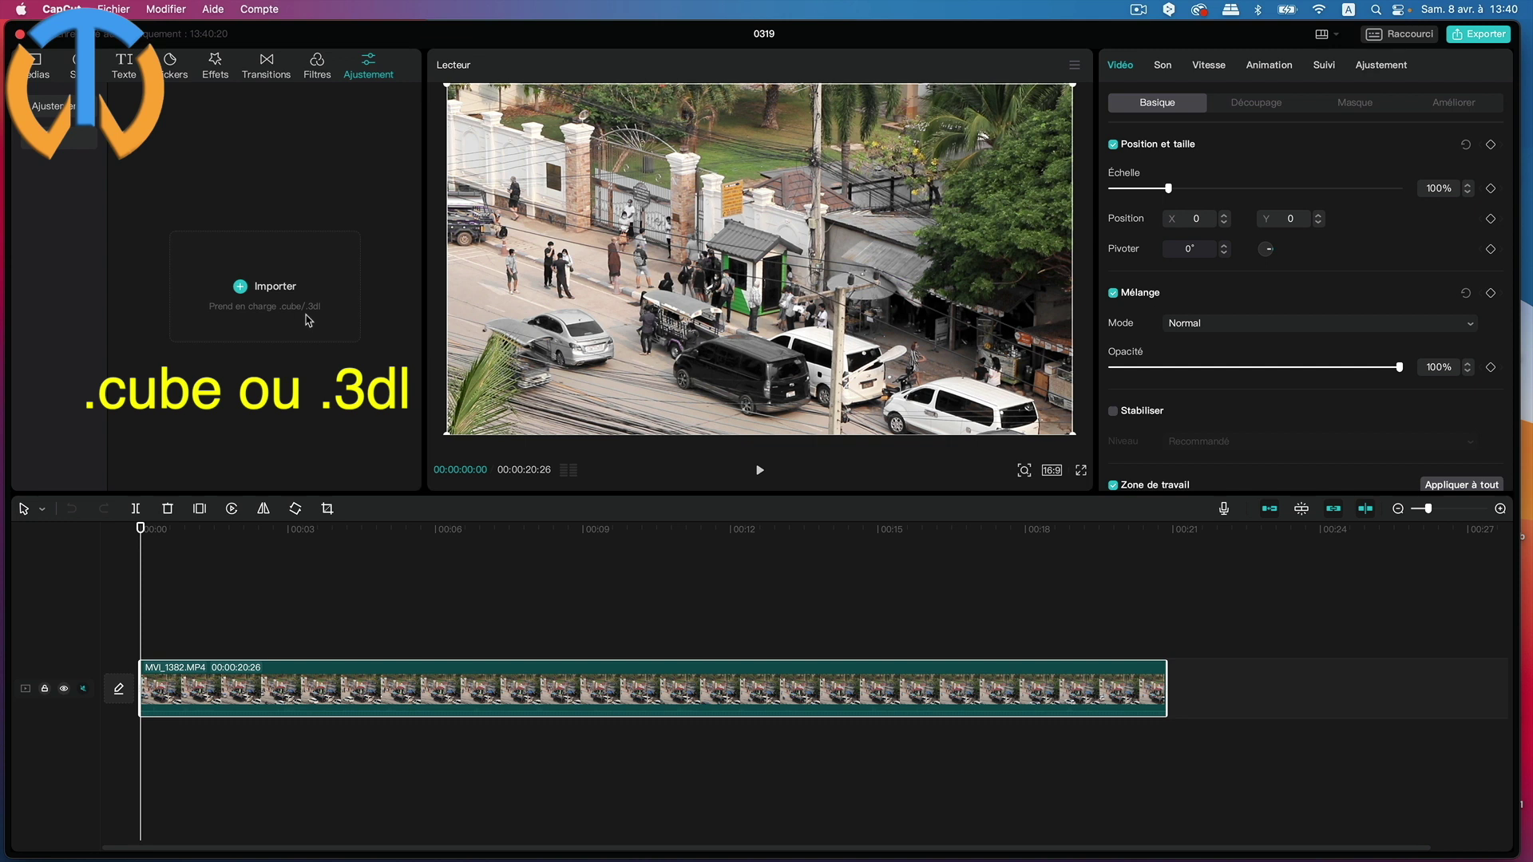
Import the CELLULOID_01_FU_LOW.cube LUT from Bureau into the project's adjustment library.
click(243, 290)
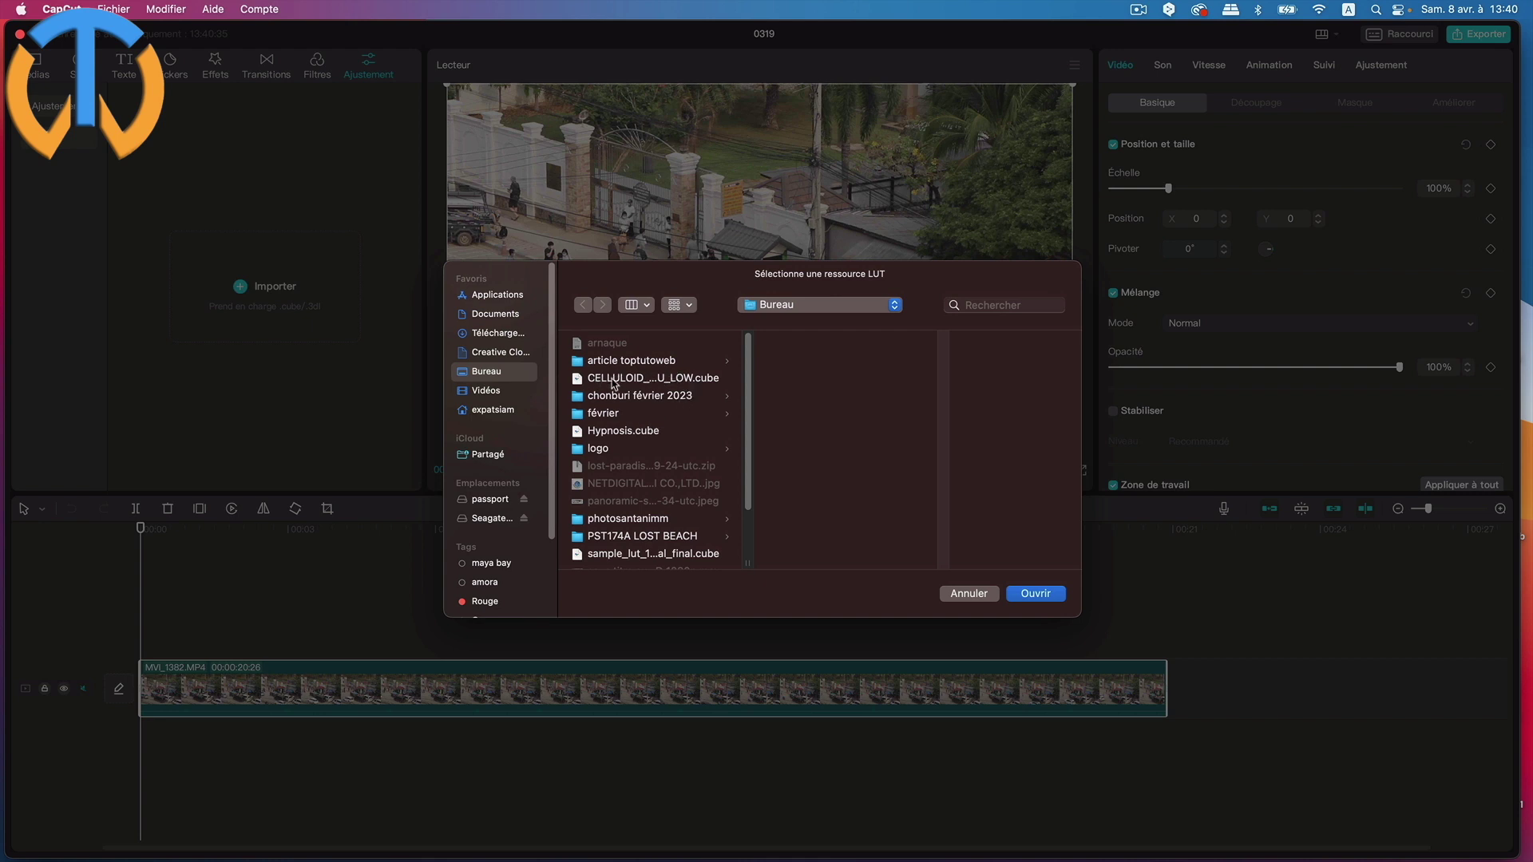
click(697, 380)
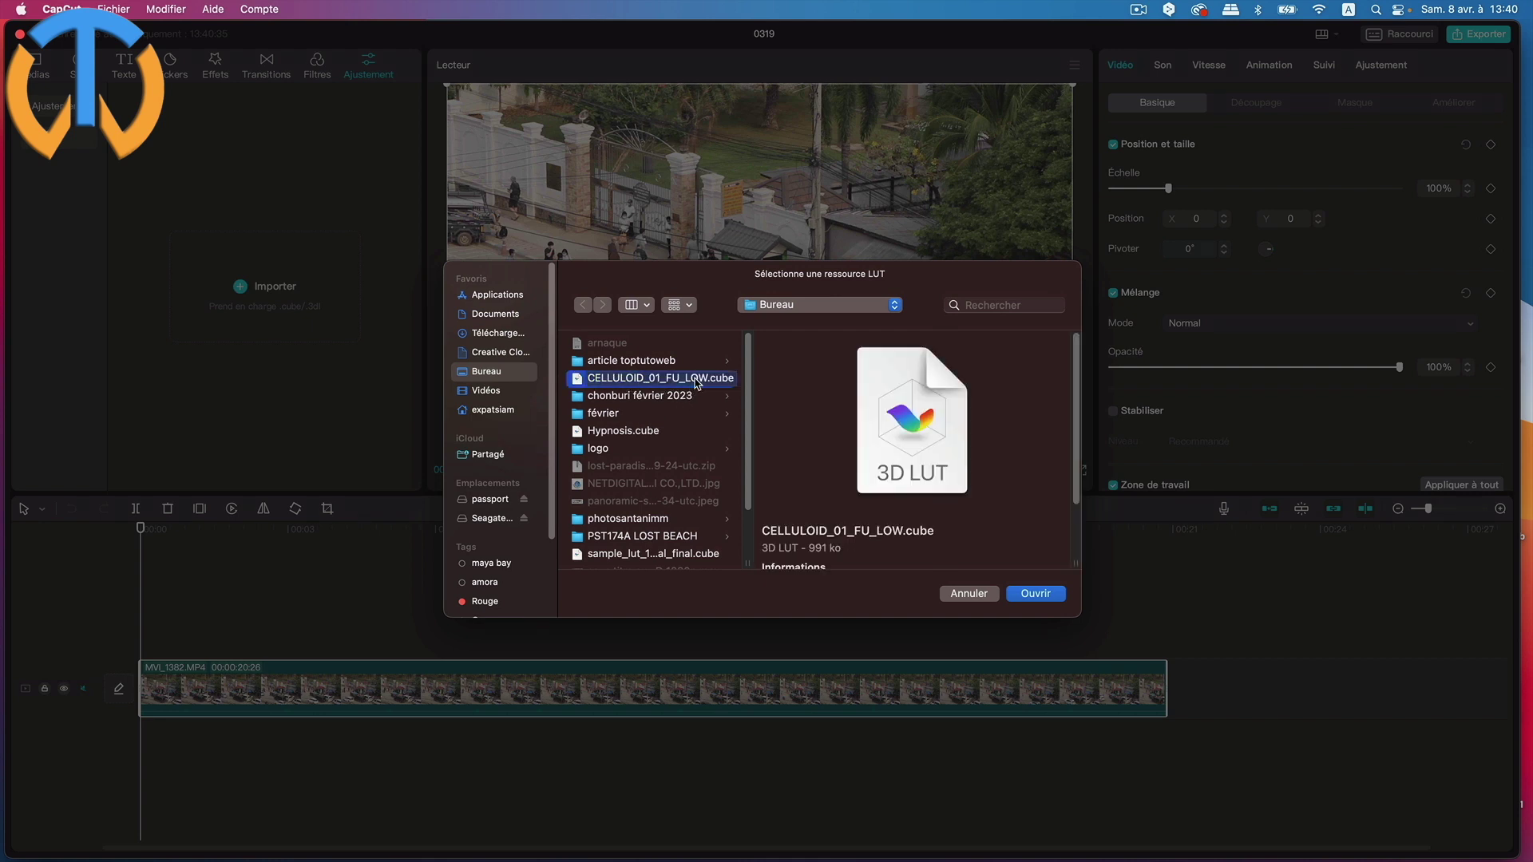
click(1038, 595)
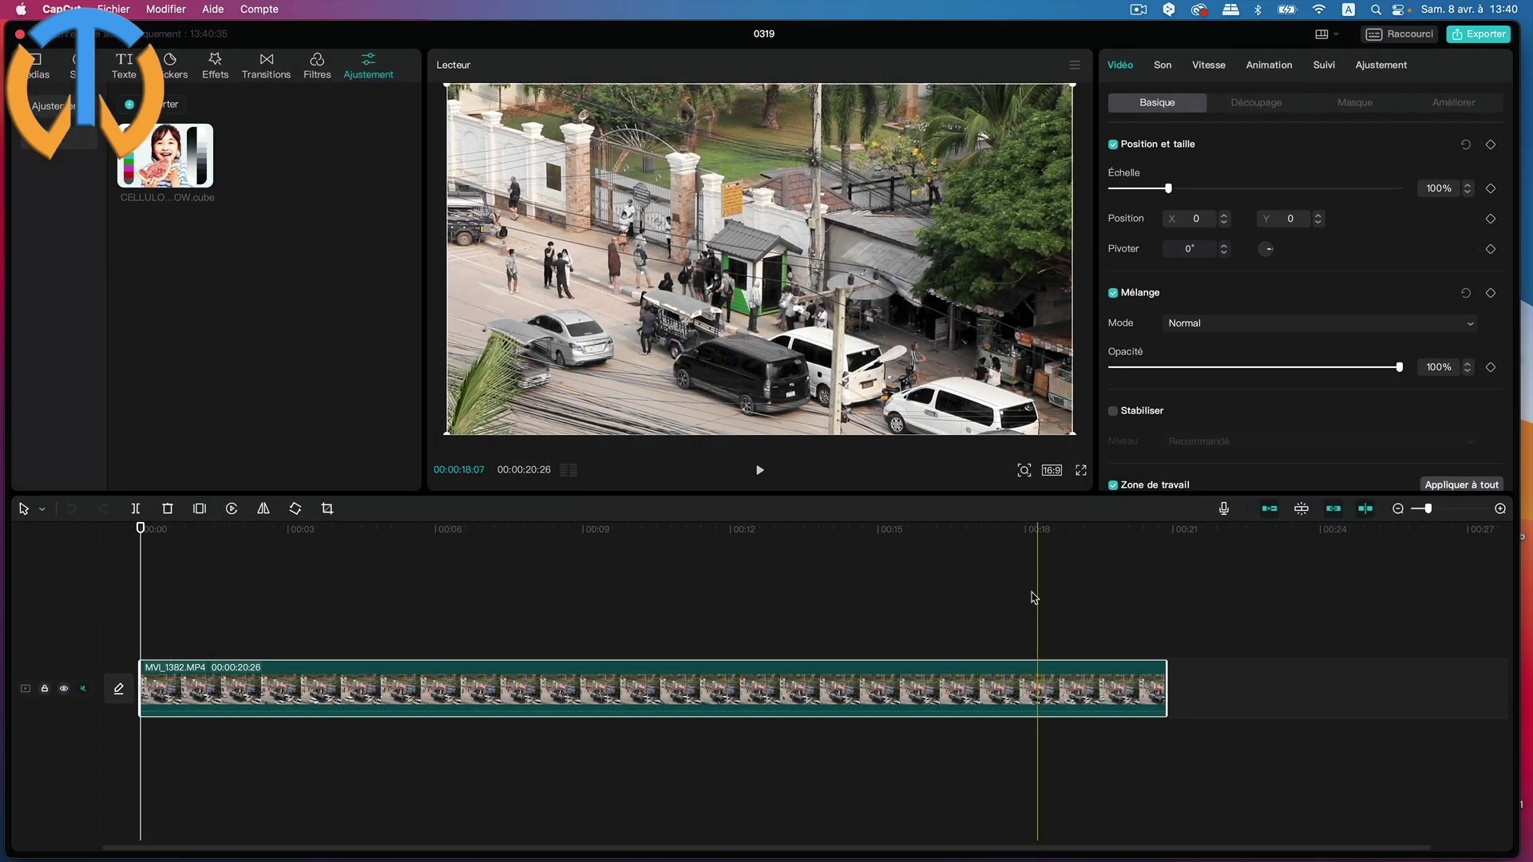
mouse_move(191, 184)
Apply the CELLULOID_01_FU_LOW.cube LUT to the clip at Force 36, with the basic Ajustement section disabled.
click(35, 65)
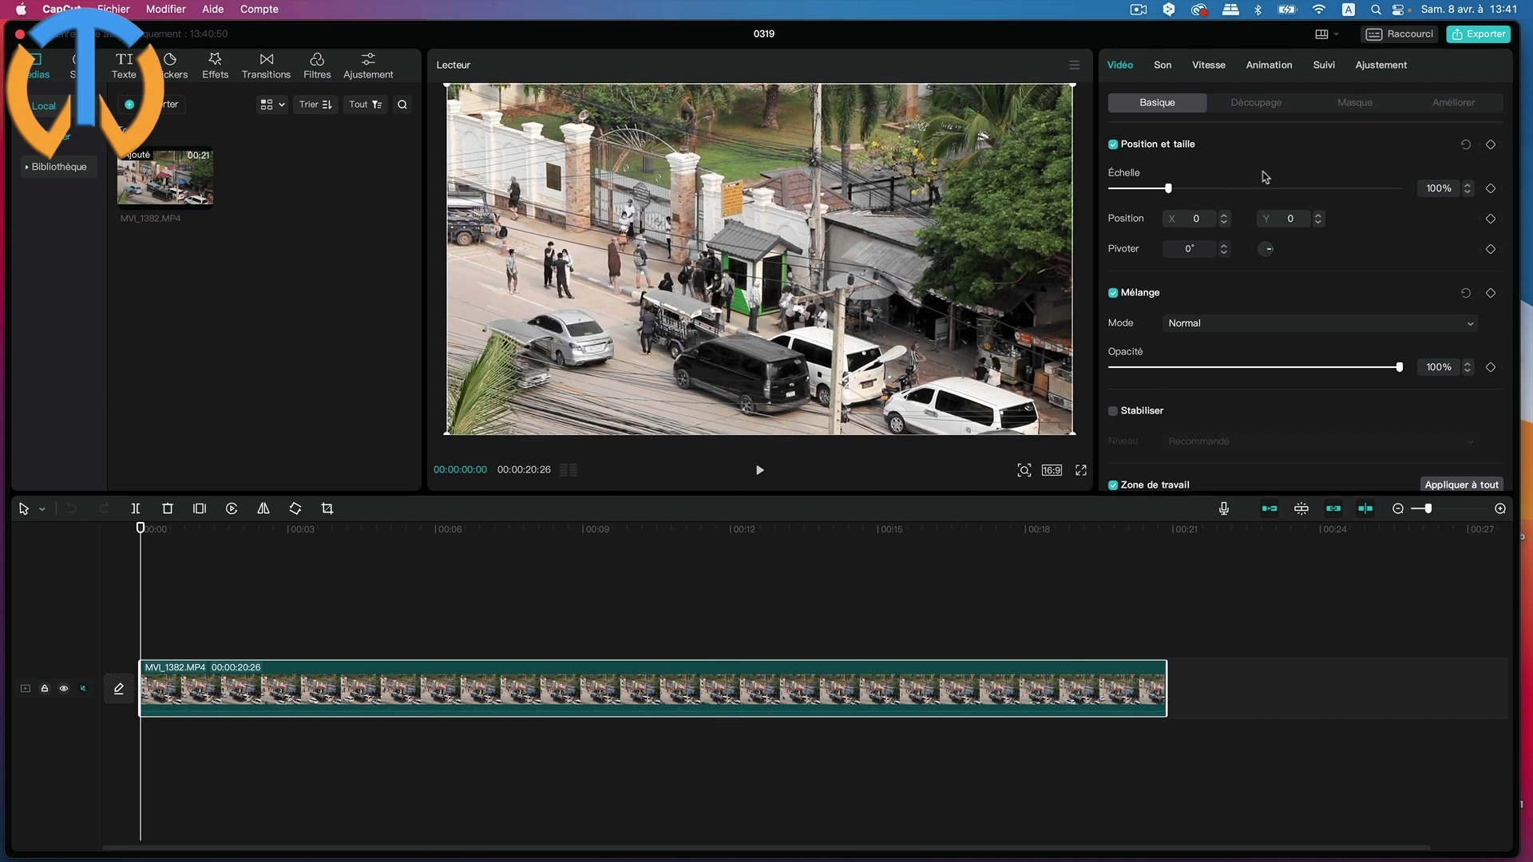
click(1387, 66)
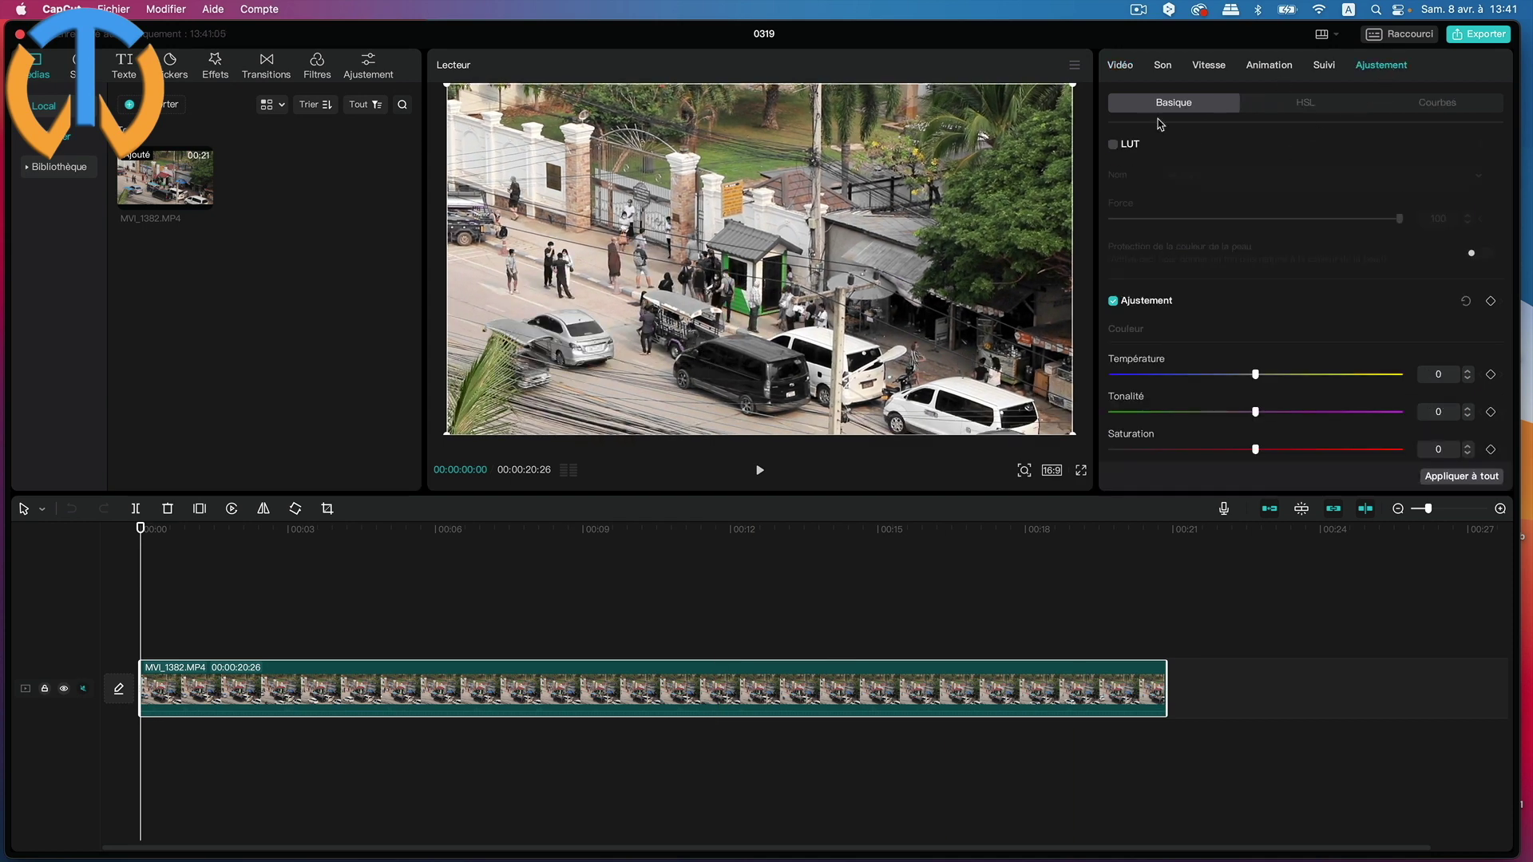
click(1113, 301)
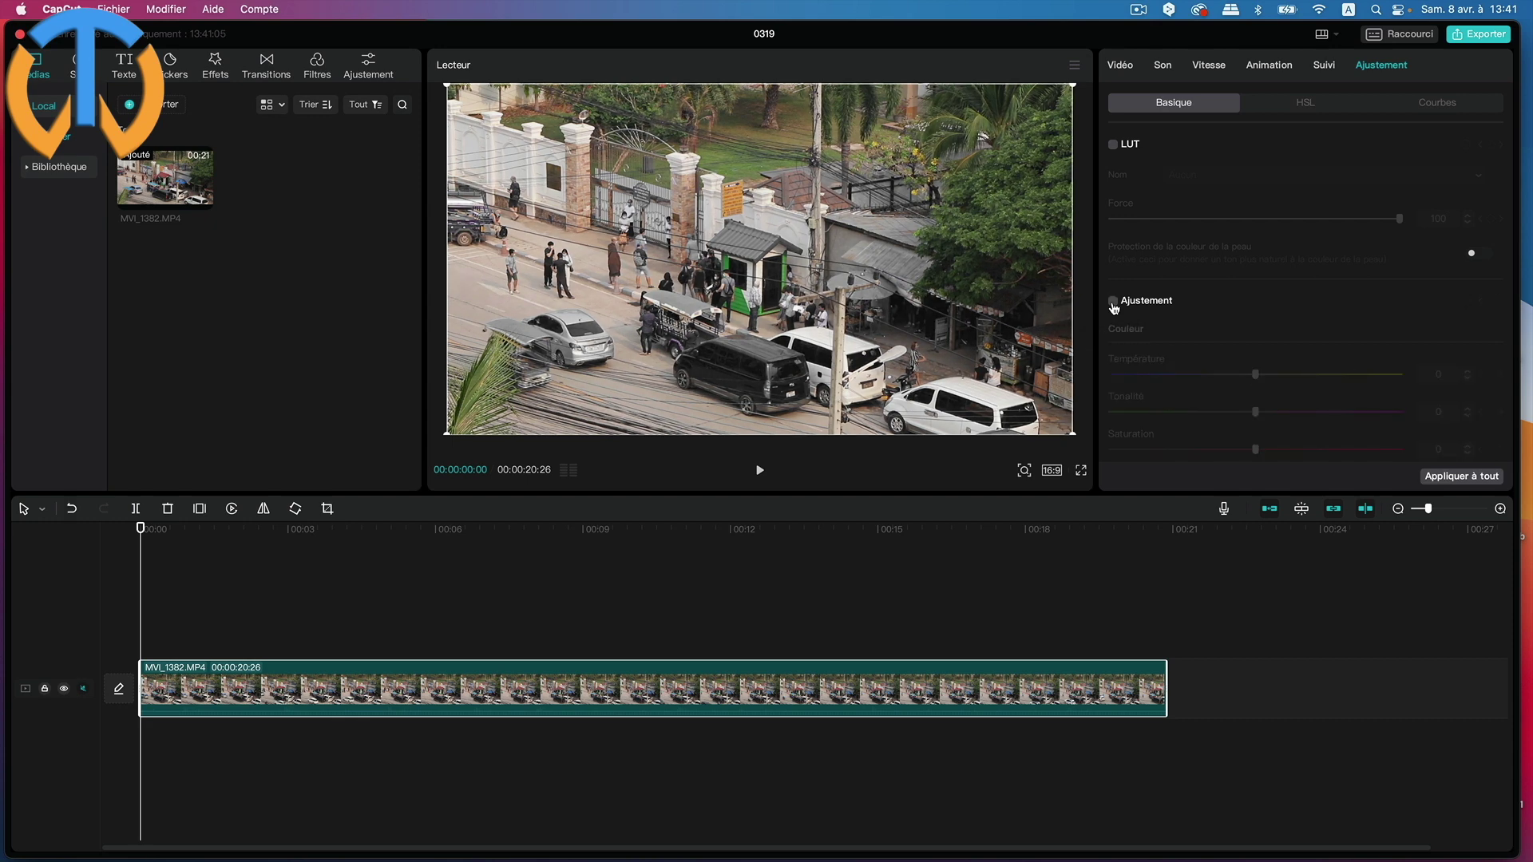
click(1114, 147)
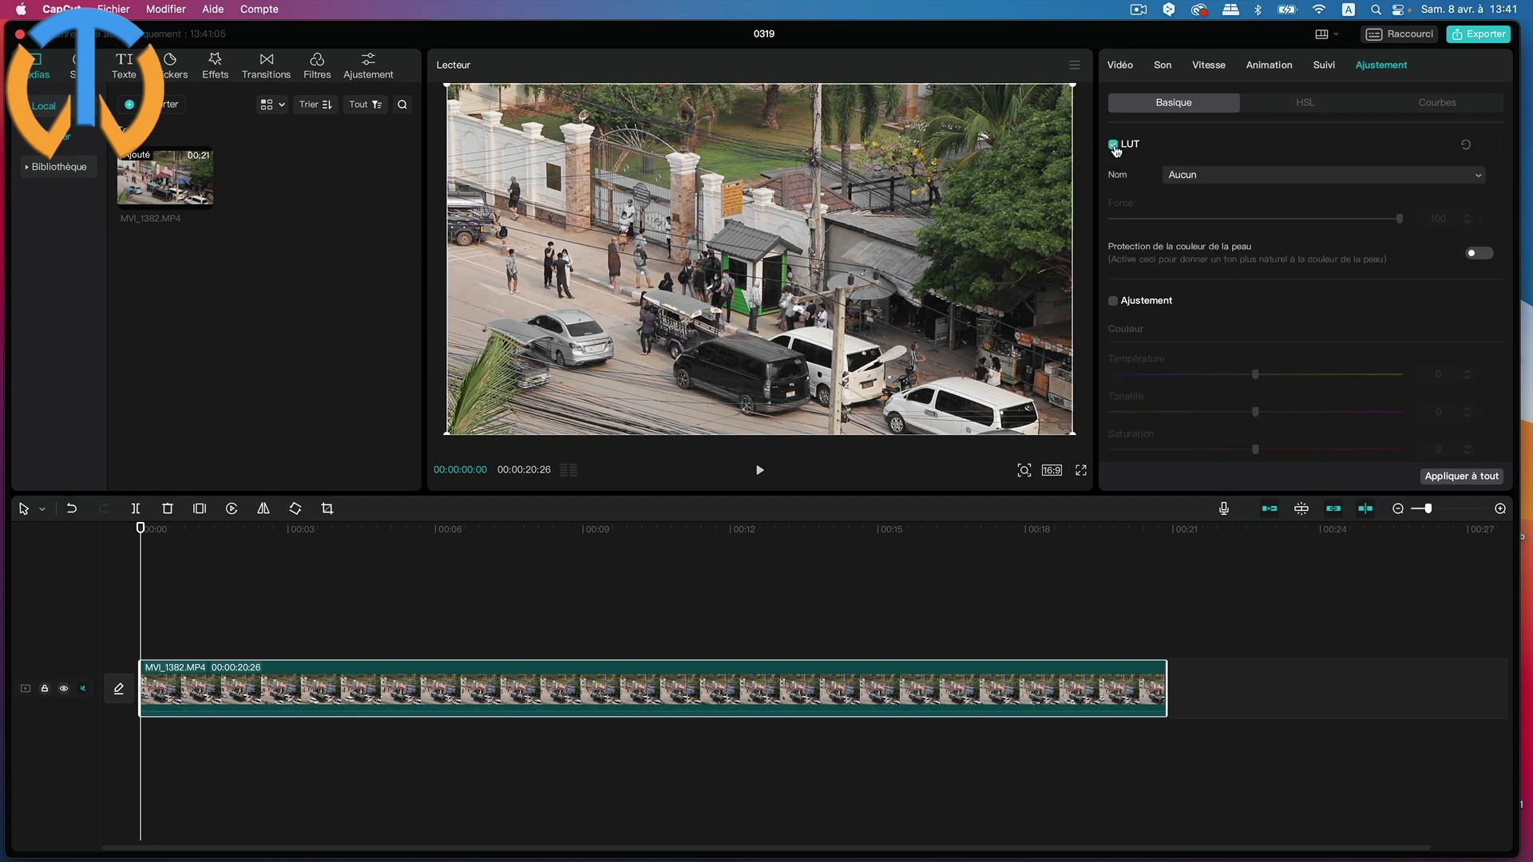
click(1217, 177)
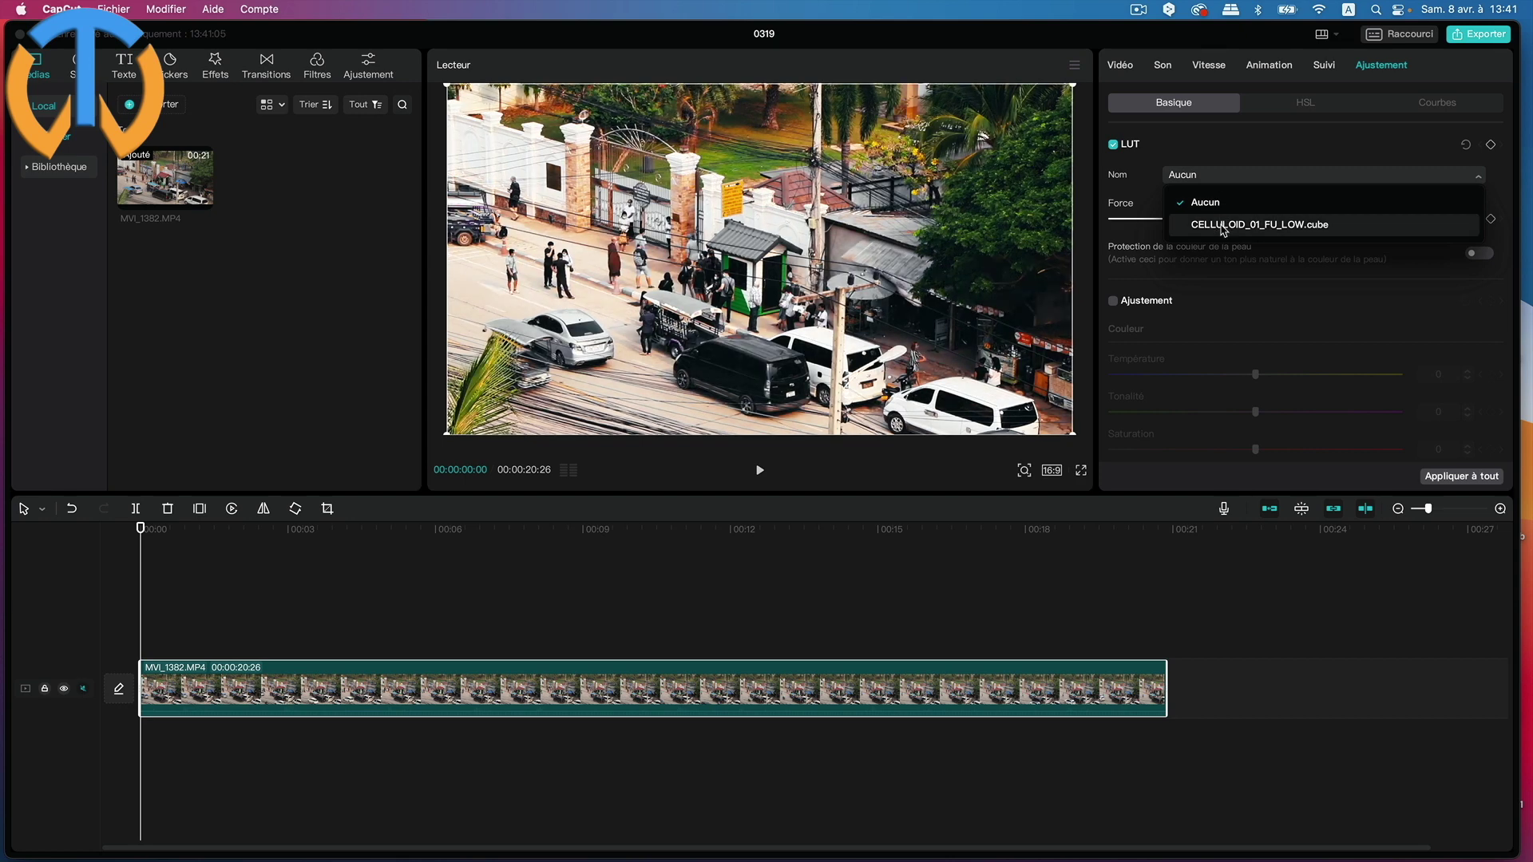
click(1224, 225)
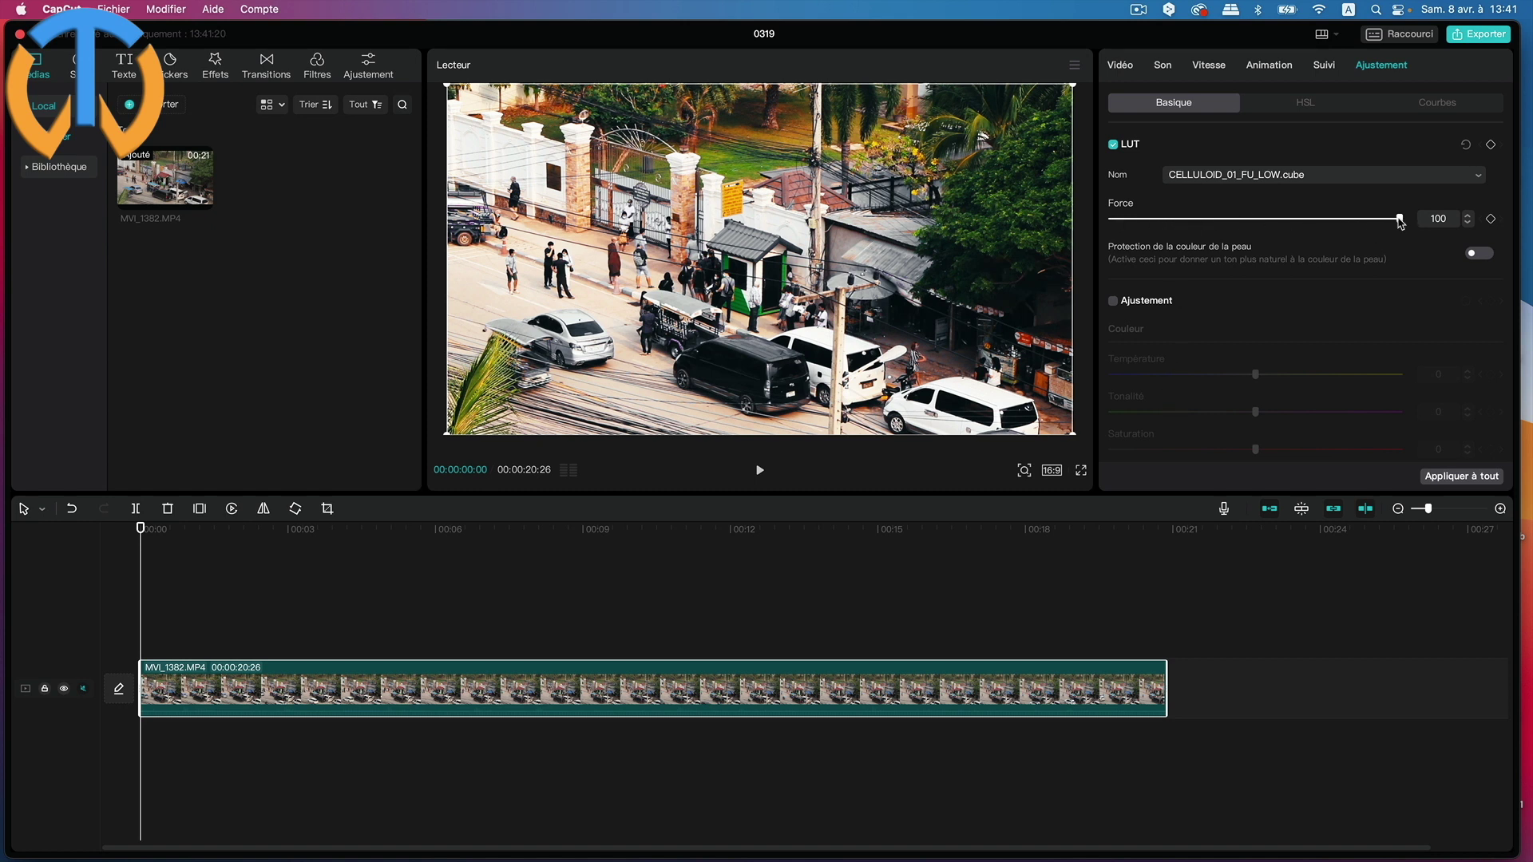
drag(1400, 222, 1169, 223)
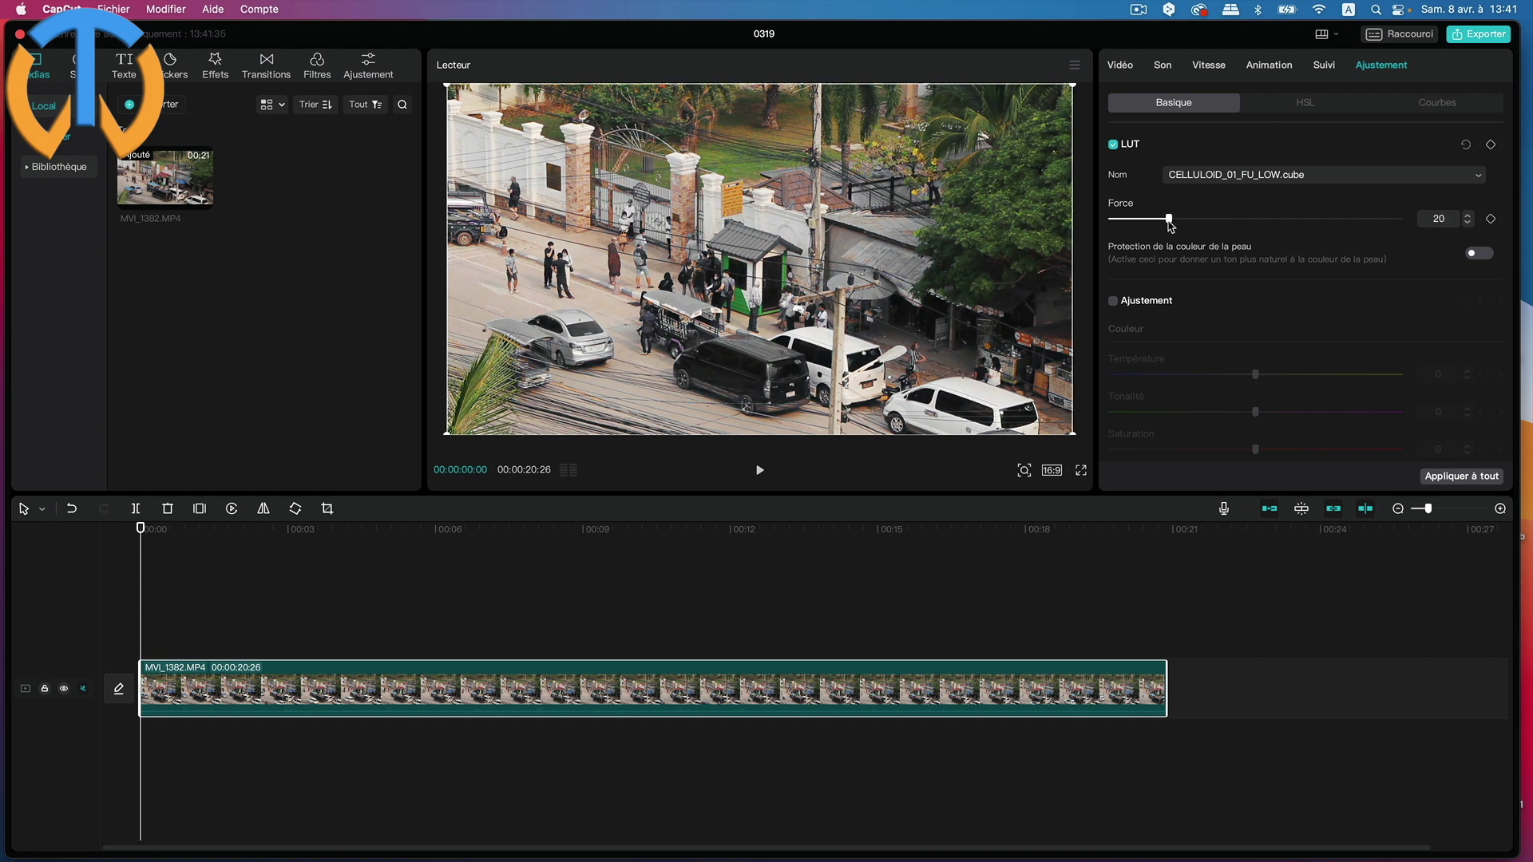
drag(1169, 225, 1216, 221)
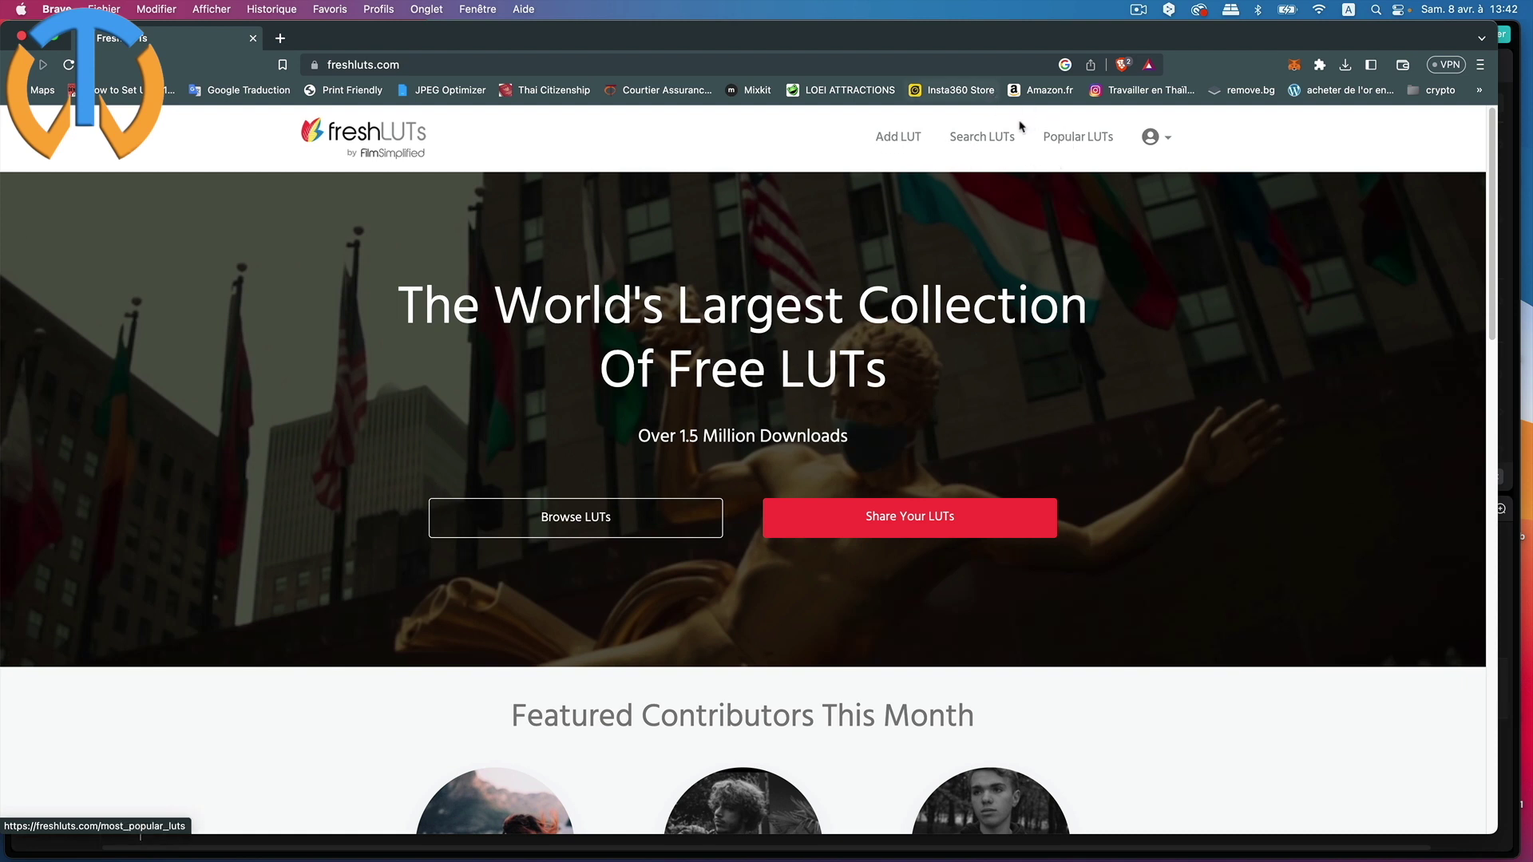
Browse the most popular LUTs on freshLUTs through page 2 and open the Cinematic Clean LUT.
click(1085, 141)
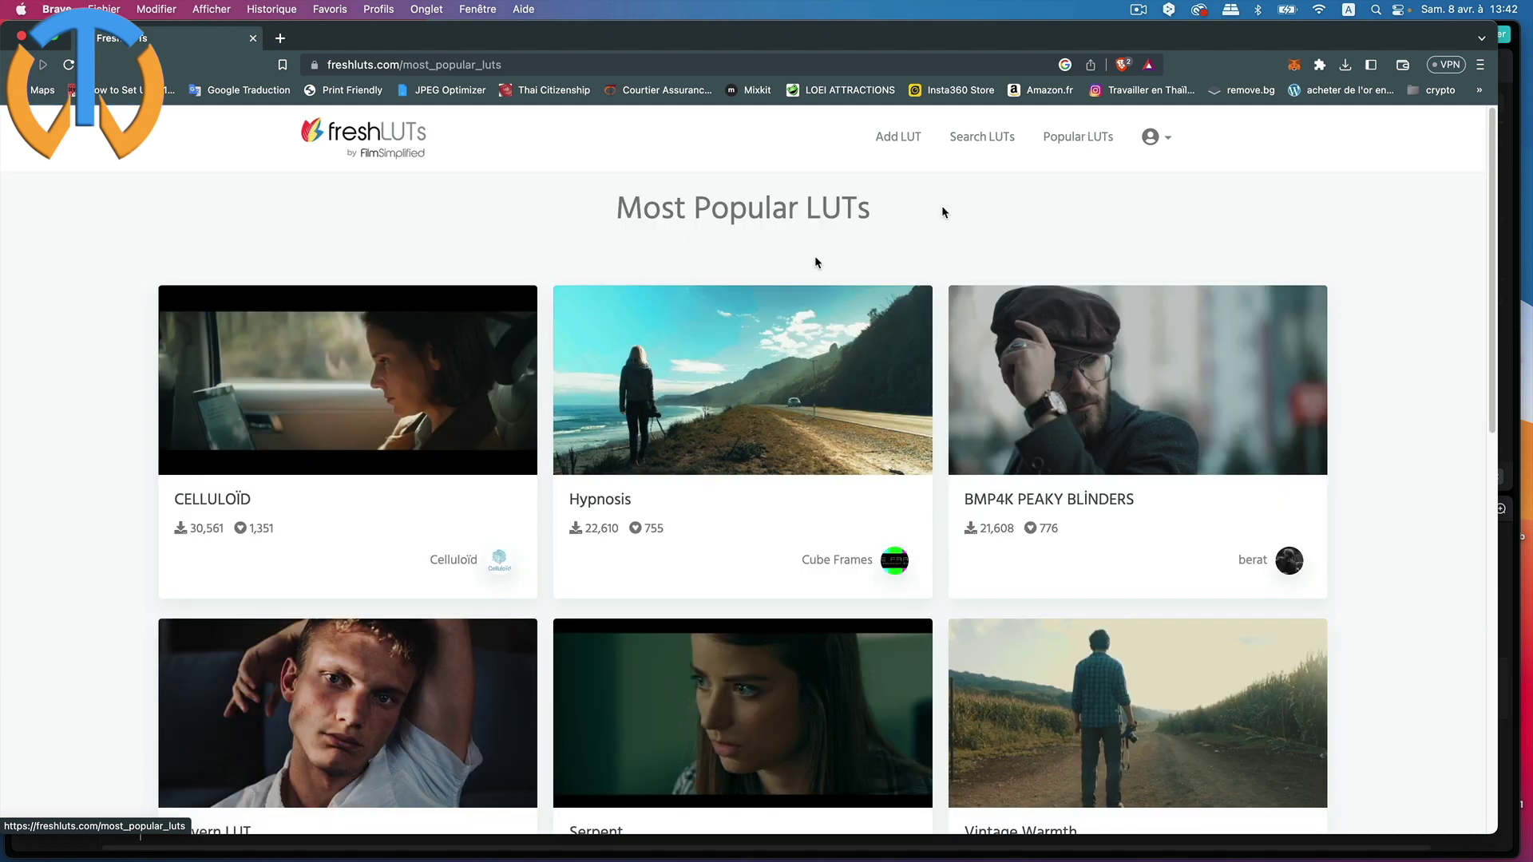
scroll(816, 500, down, 7)
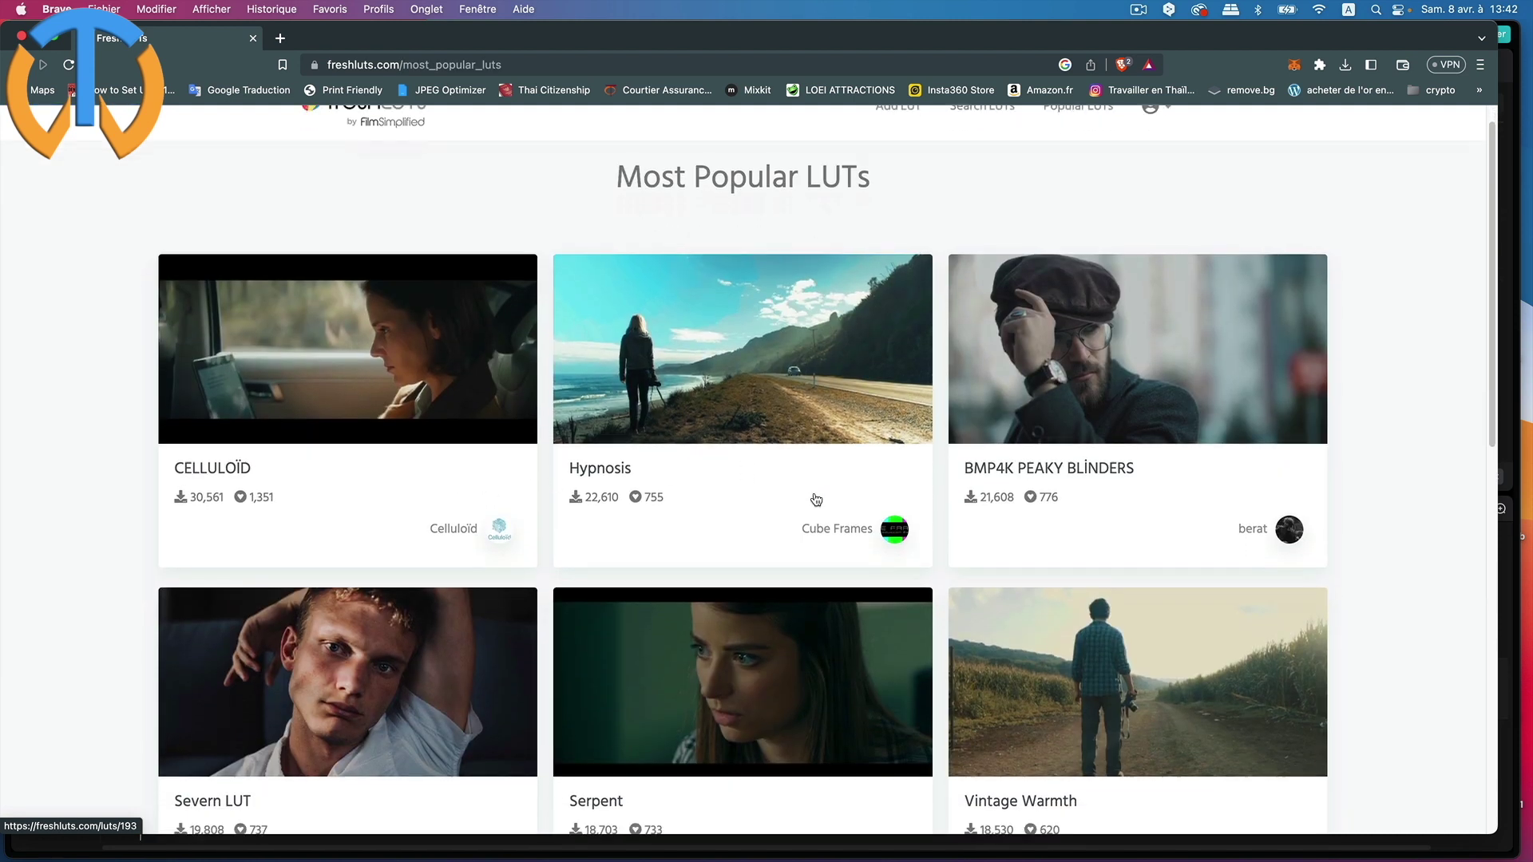
scroll(787, 433, down, 1)
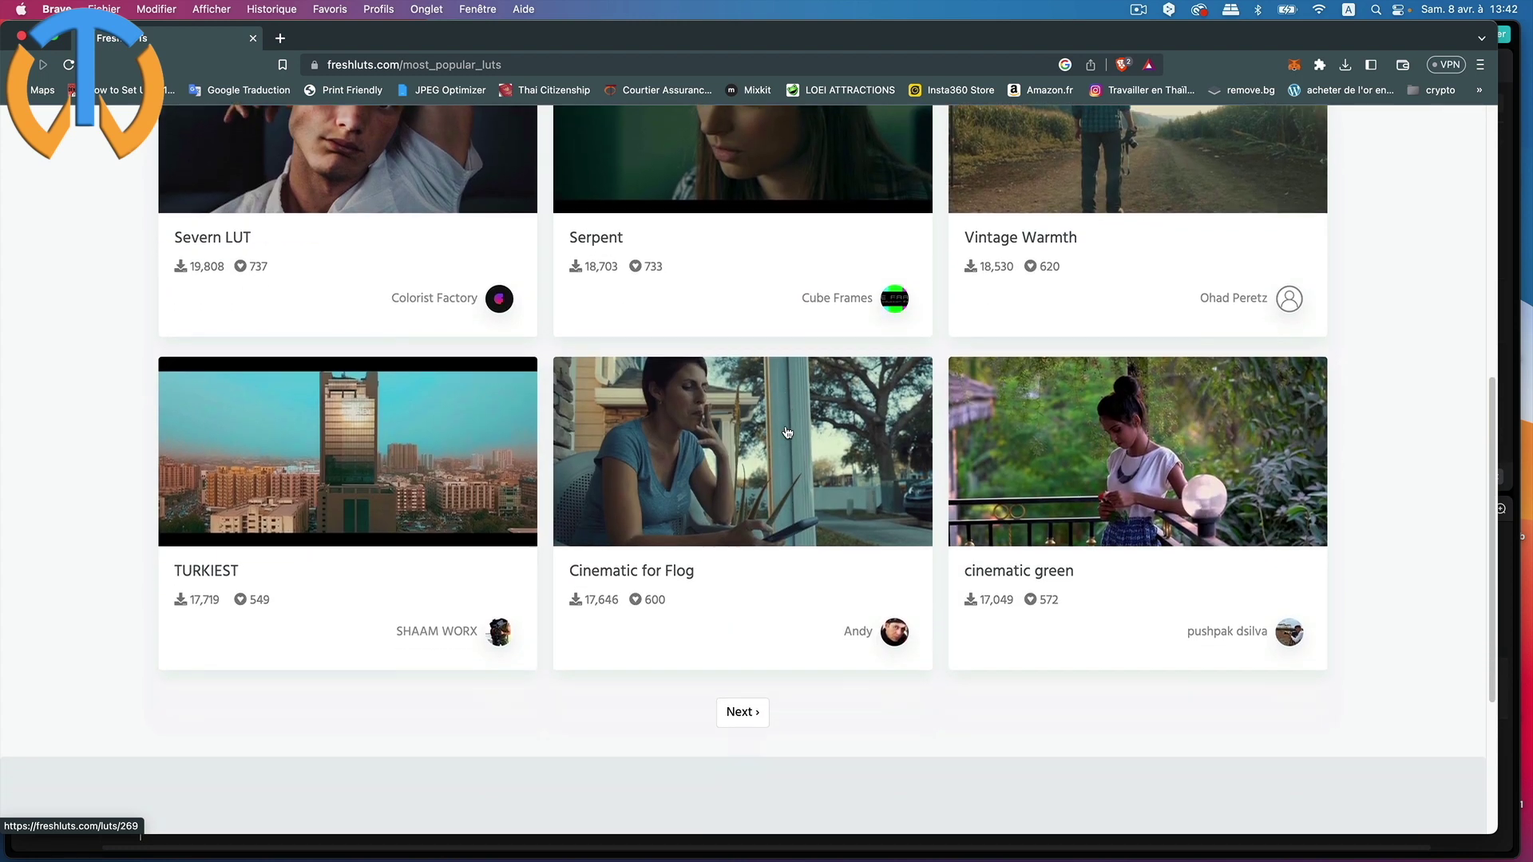
click(742, 693)
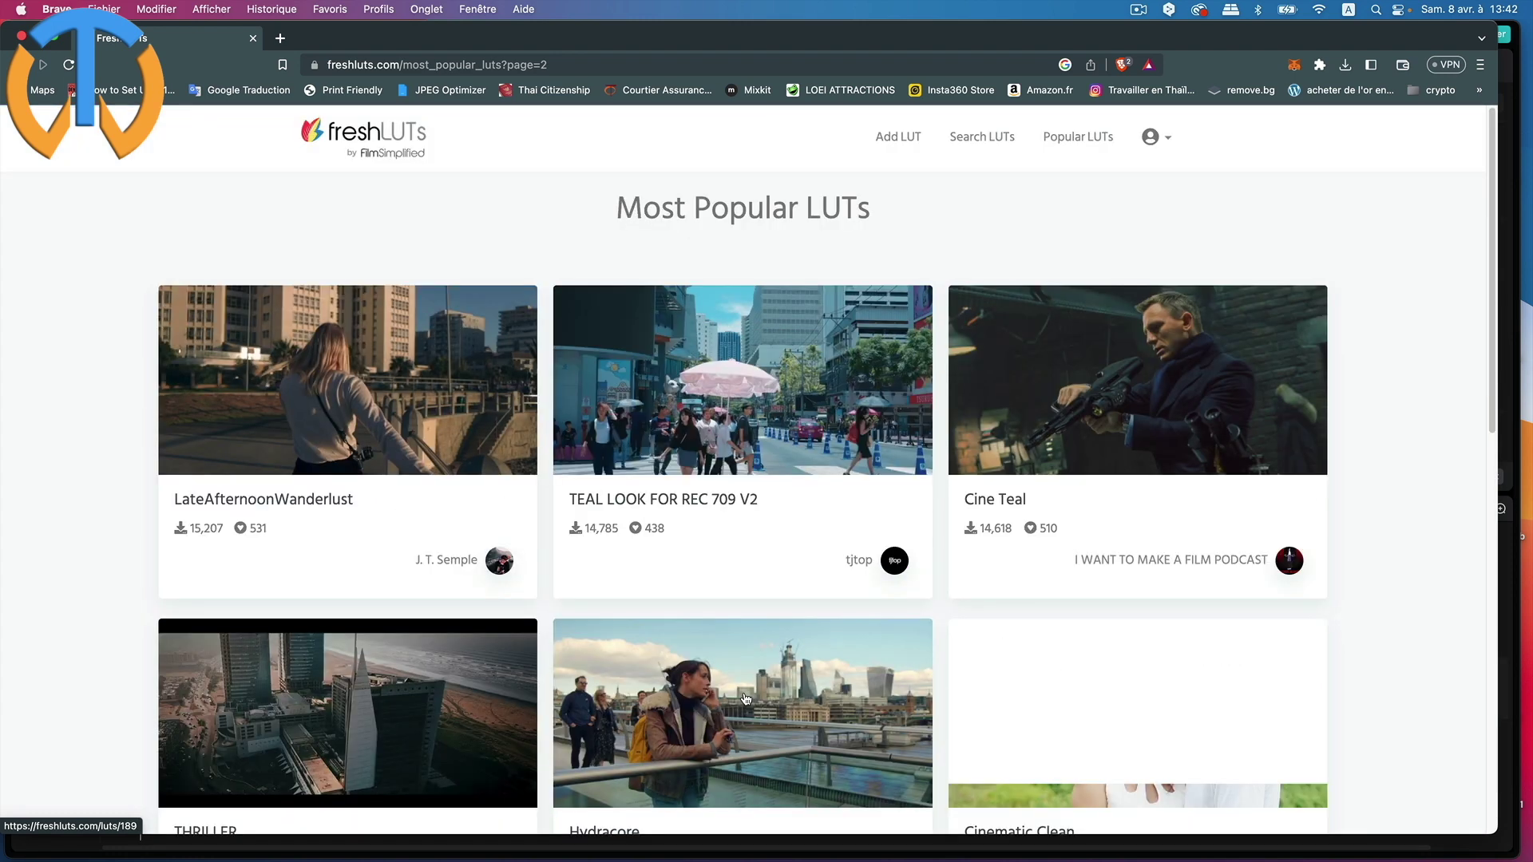
scroll(741, 685, down, 5)
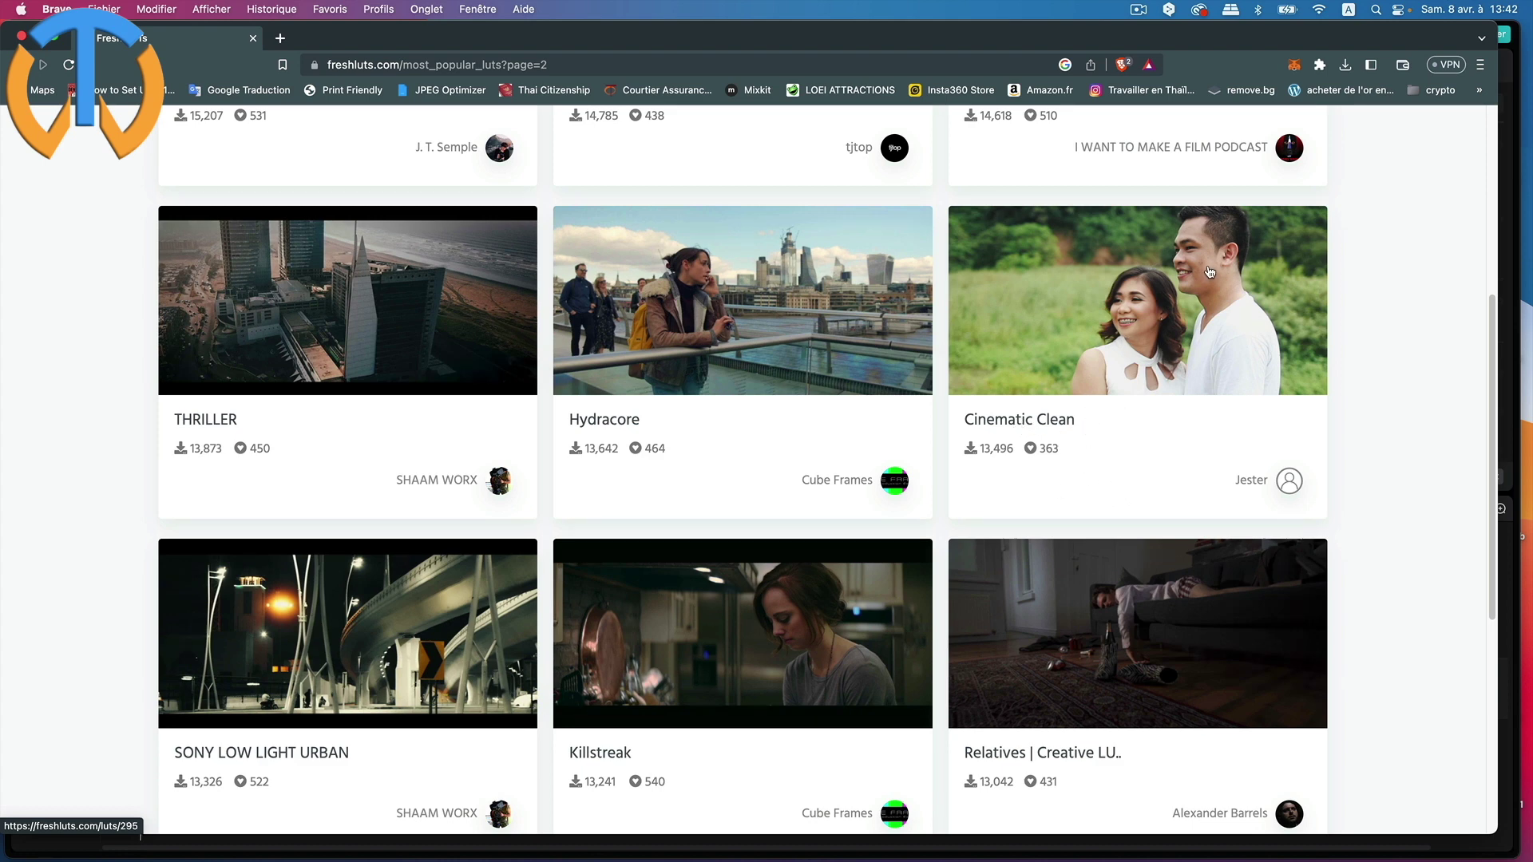
click(1184, 295)
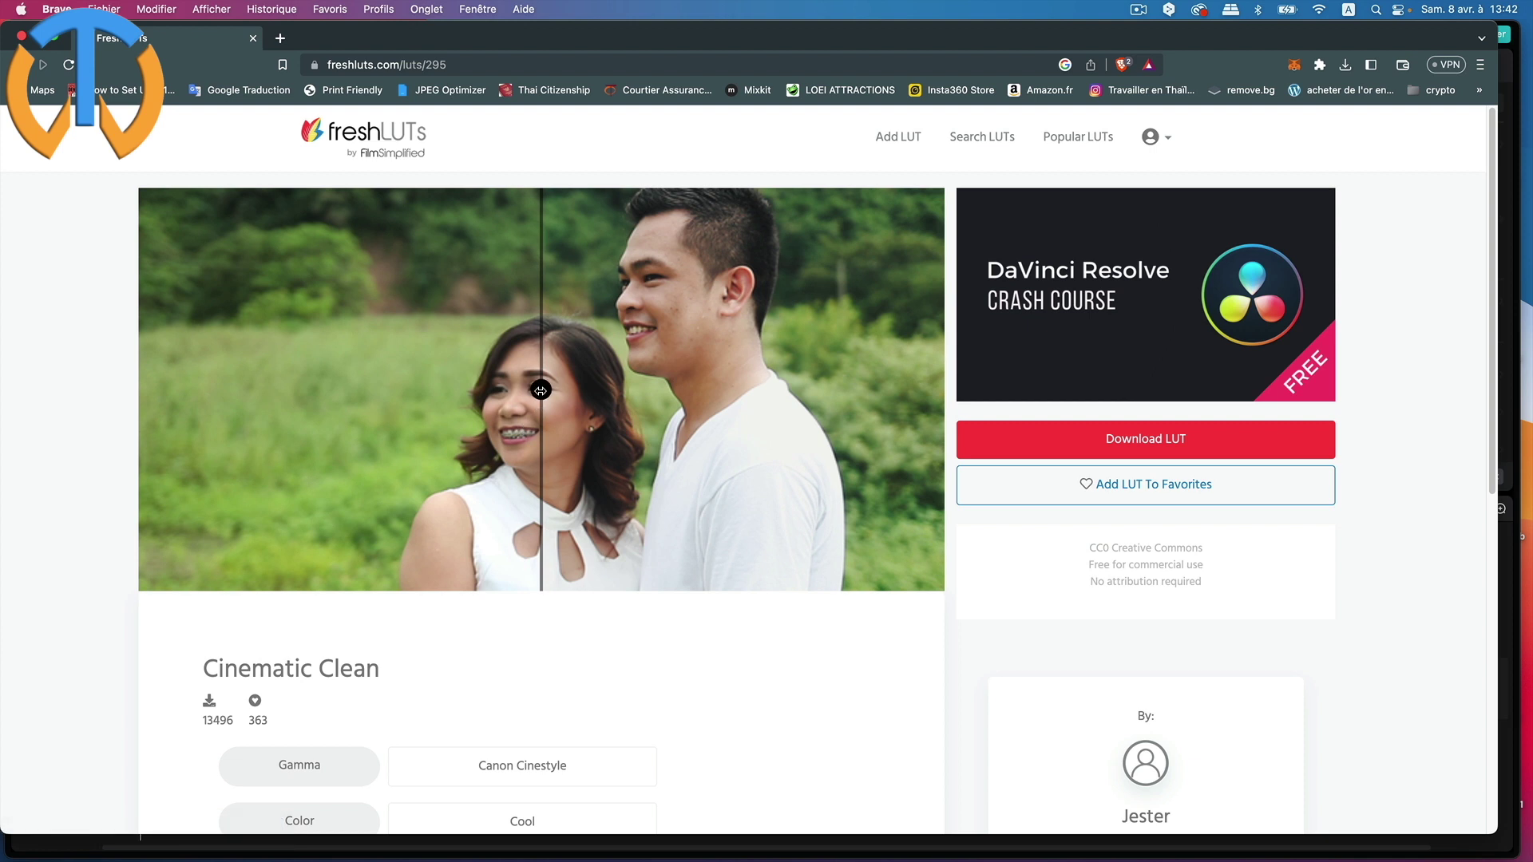
Compare the Cinematic Clean LUT's before-and-after preview and download the LUT to Bureau as justyndigitalphotography.
drag(543, 390, 958, 389)
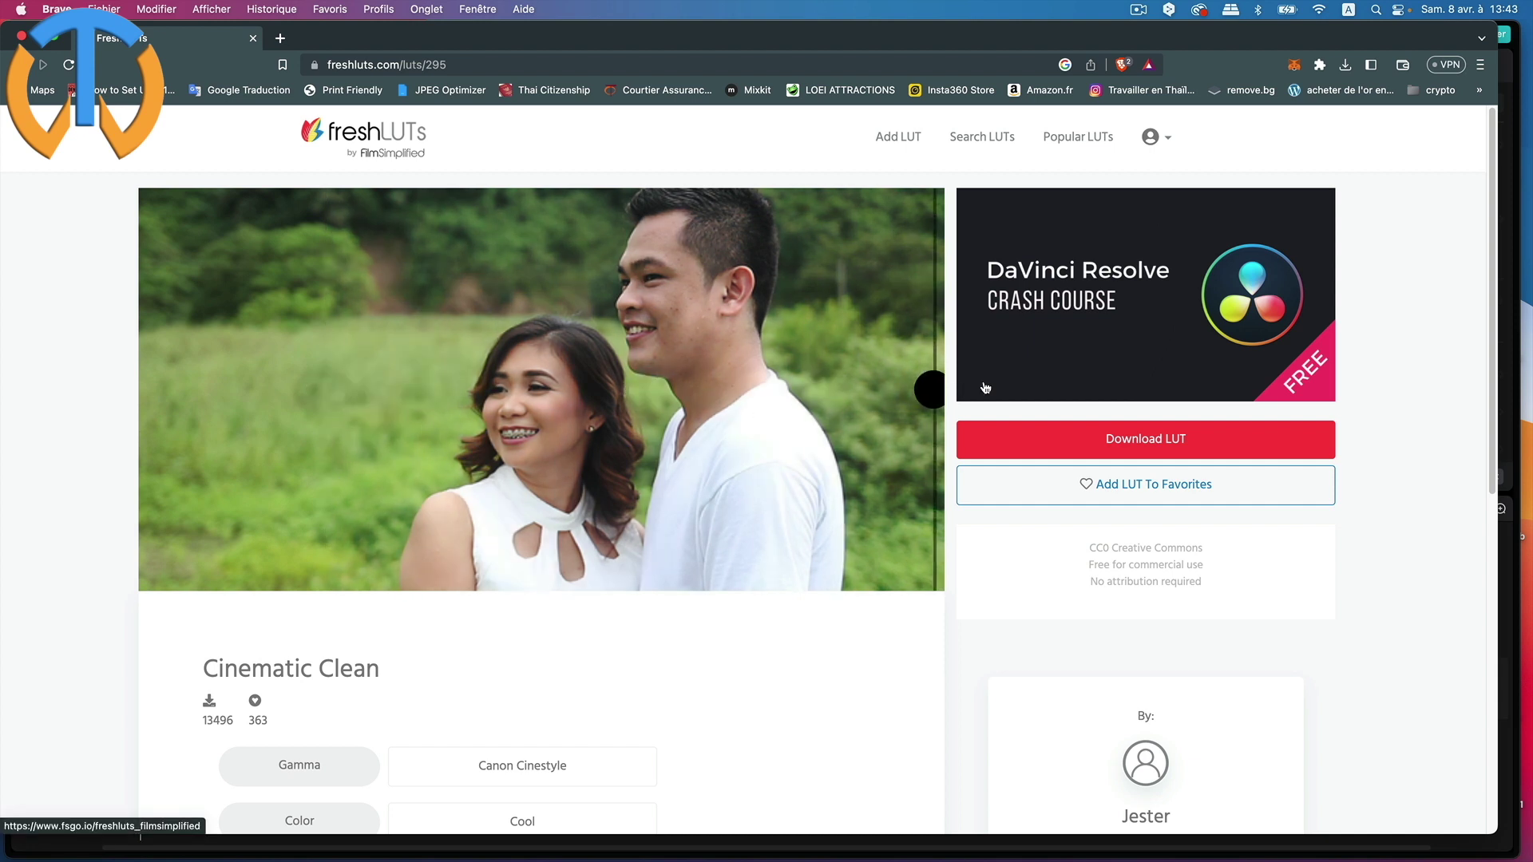
drag(935, 389, 253, 416)
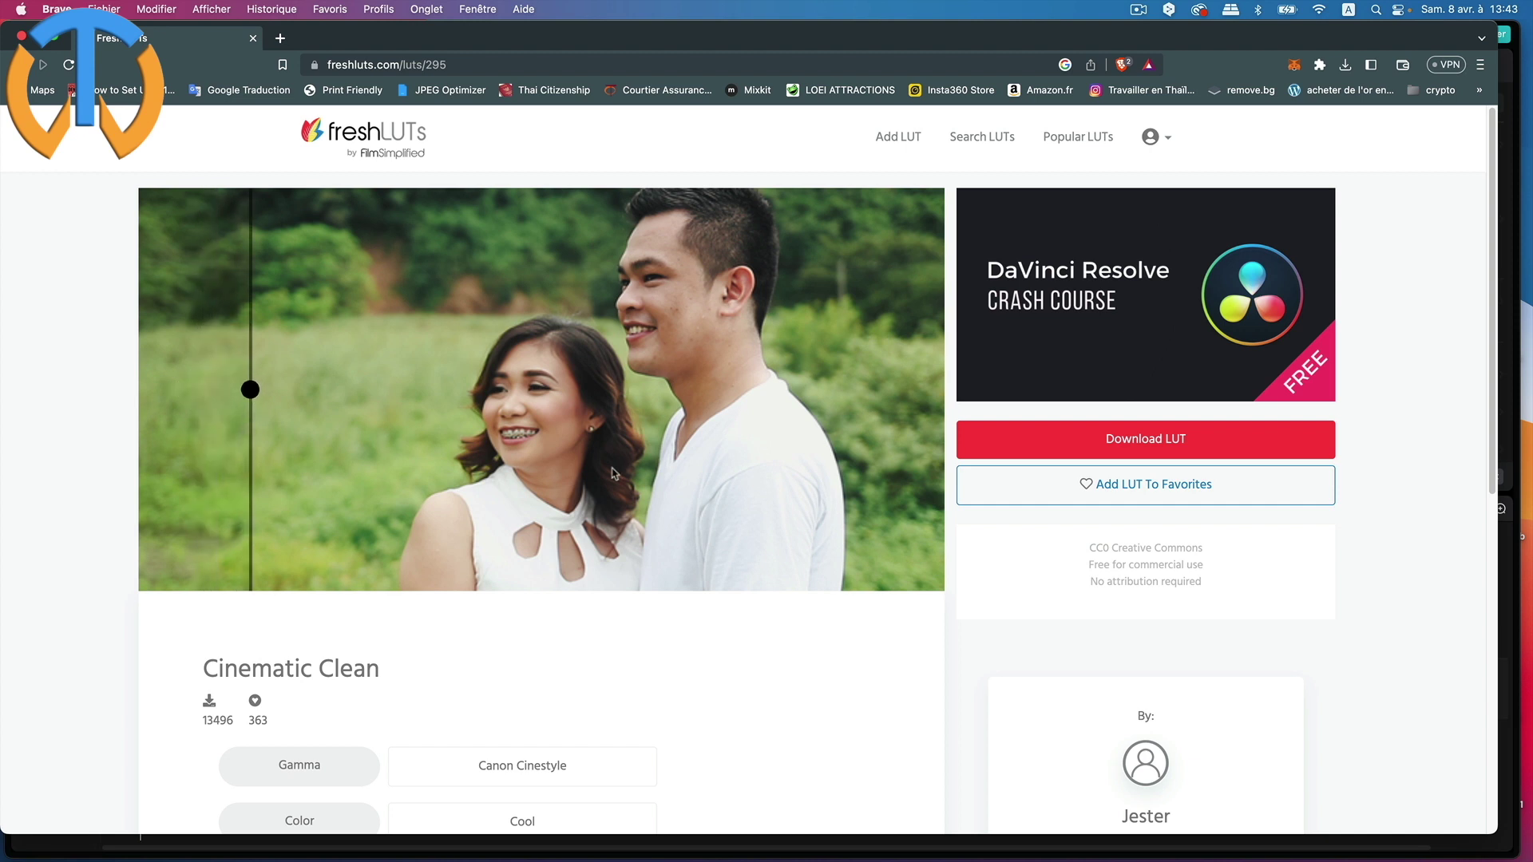
click(1145, 441)
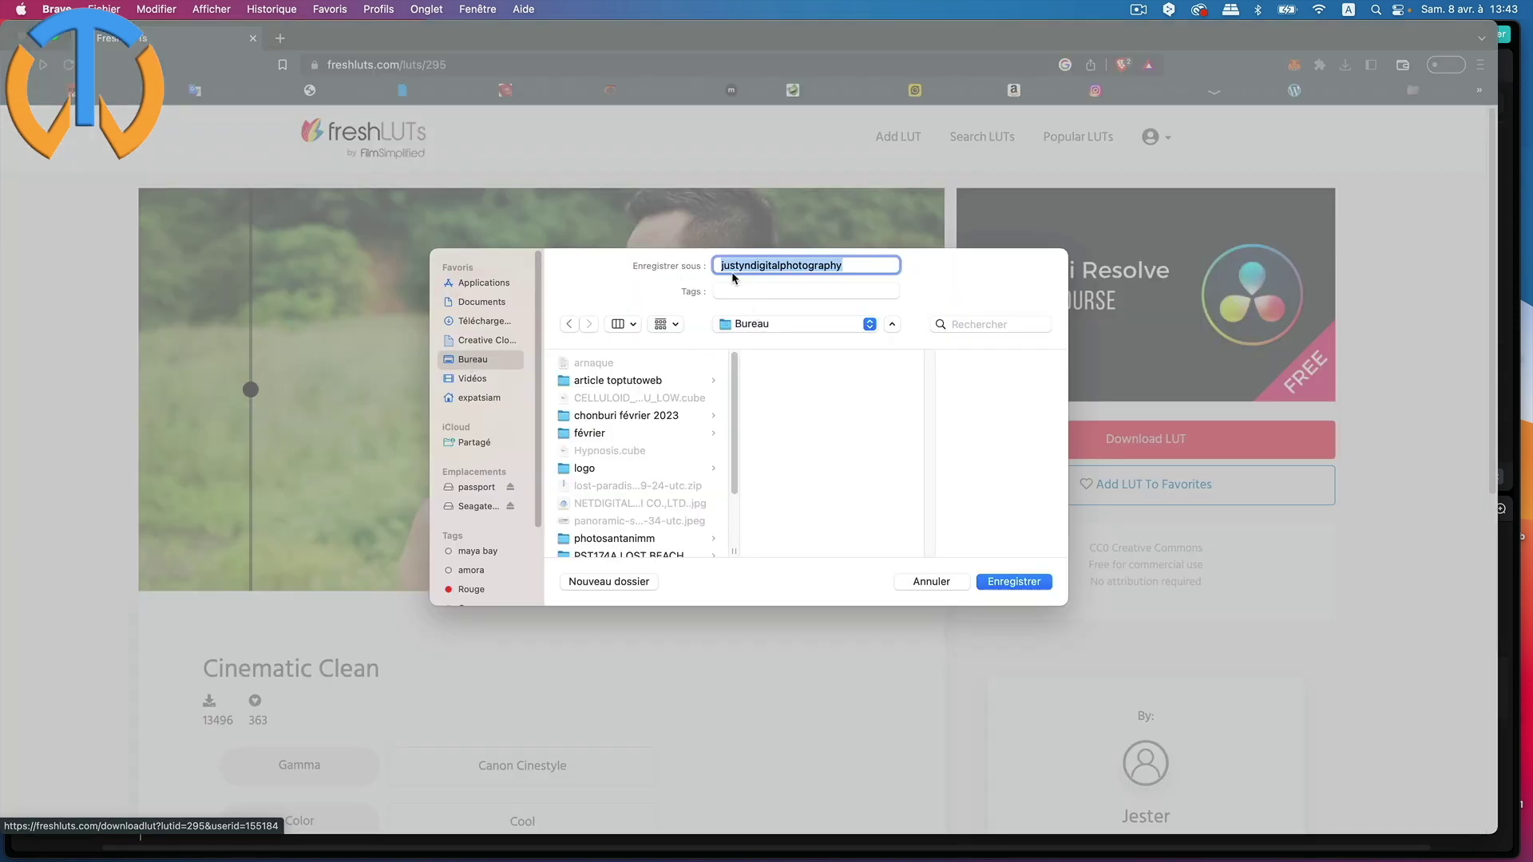
click(1015, 582)
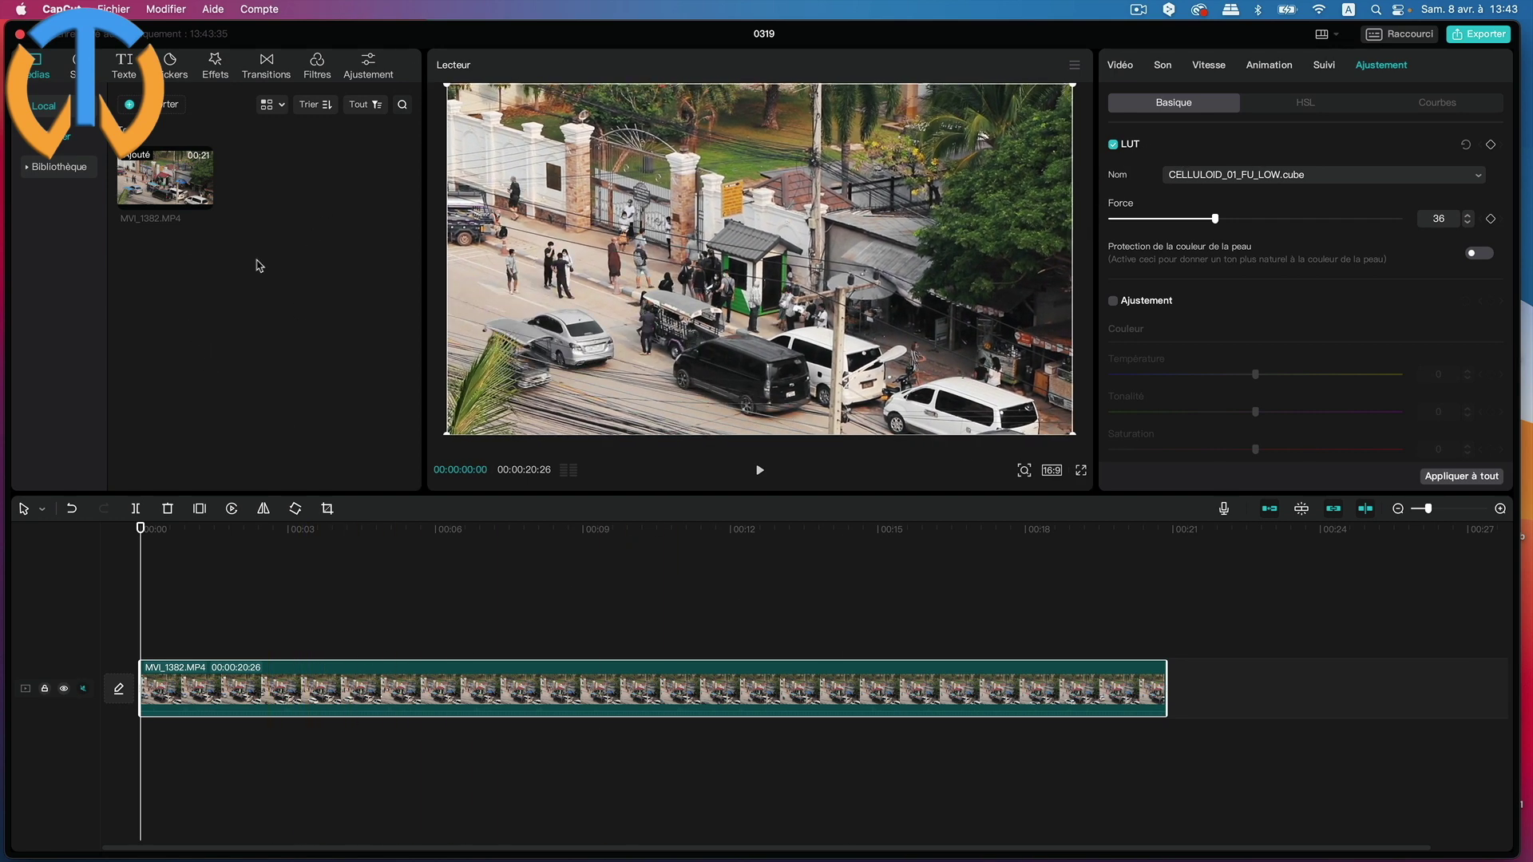
Import the downloaded justyndigitalphotography.cube LUT from Bureau into the project's adjustment library.
click(368, 65)
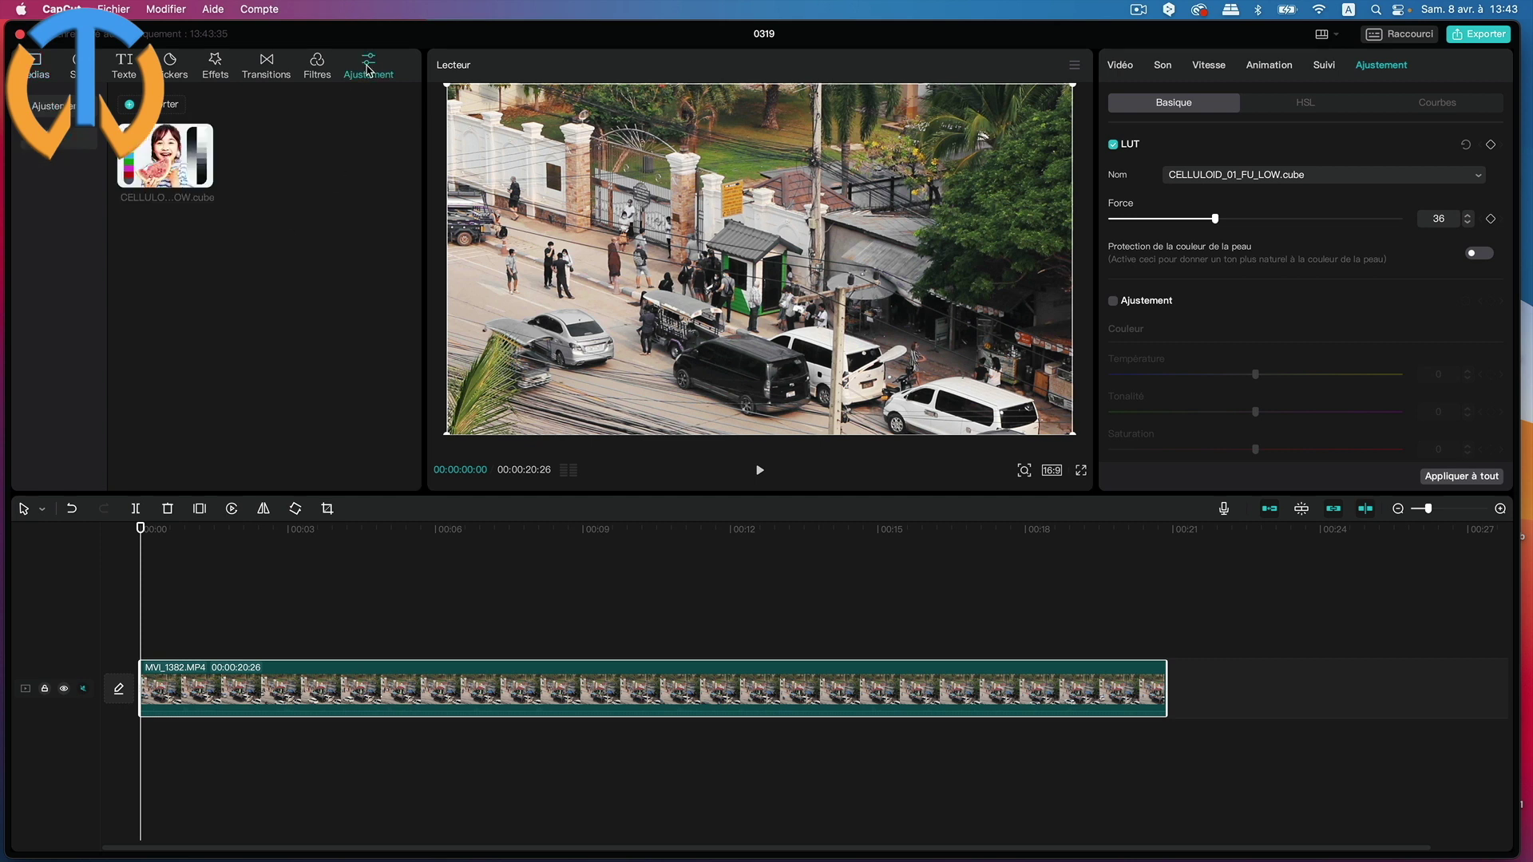
click(152, 104)
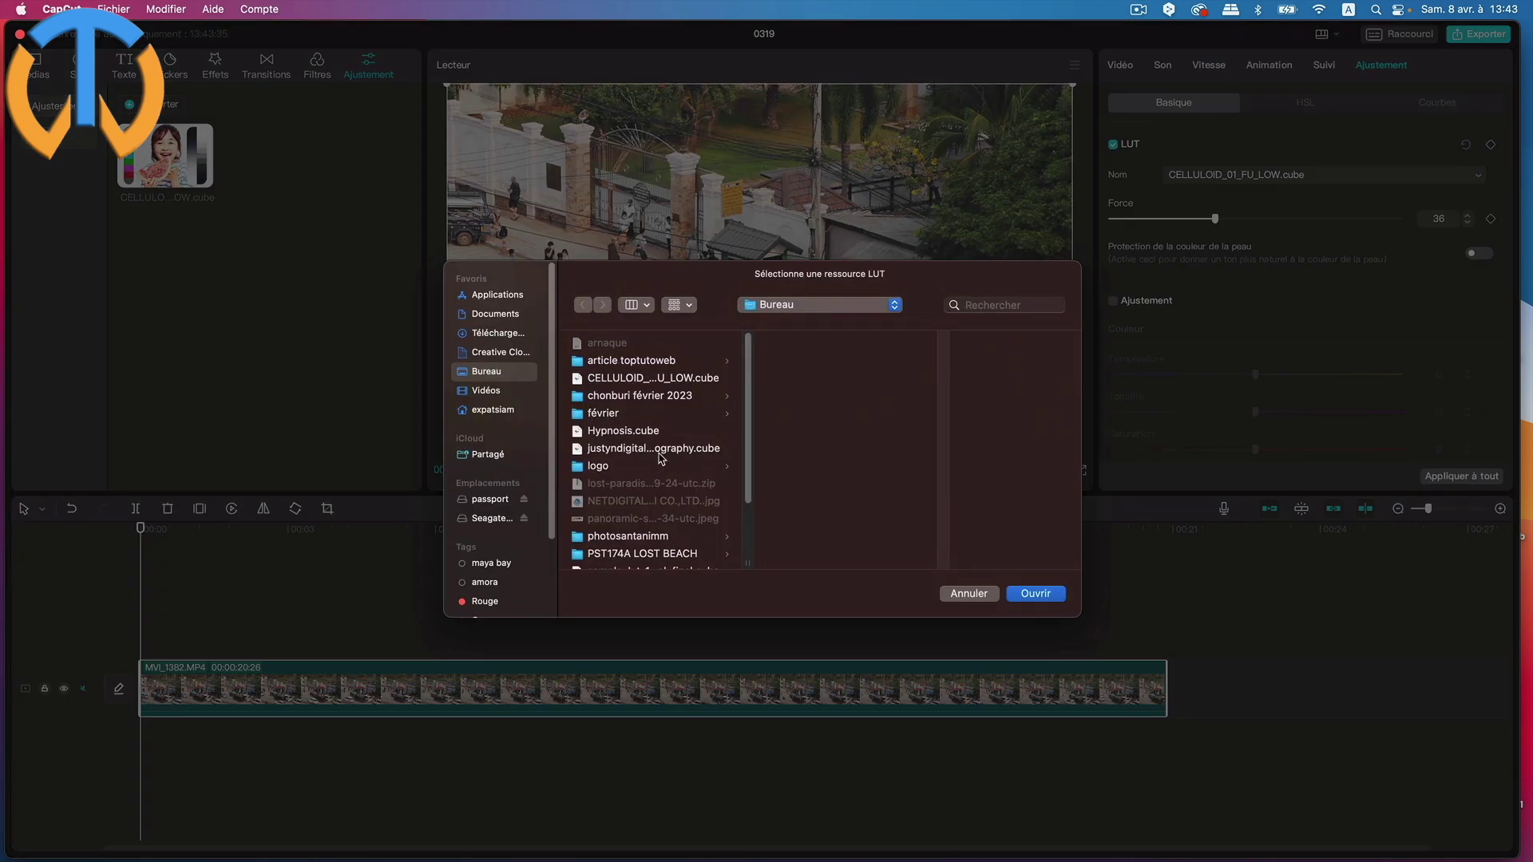
click(705, 451)
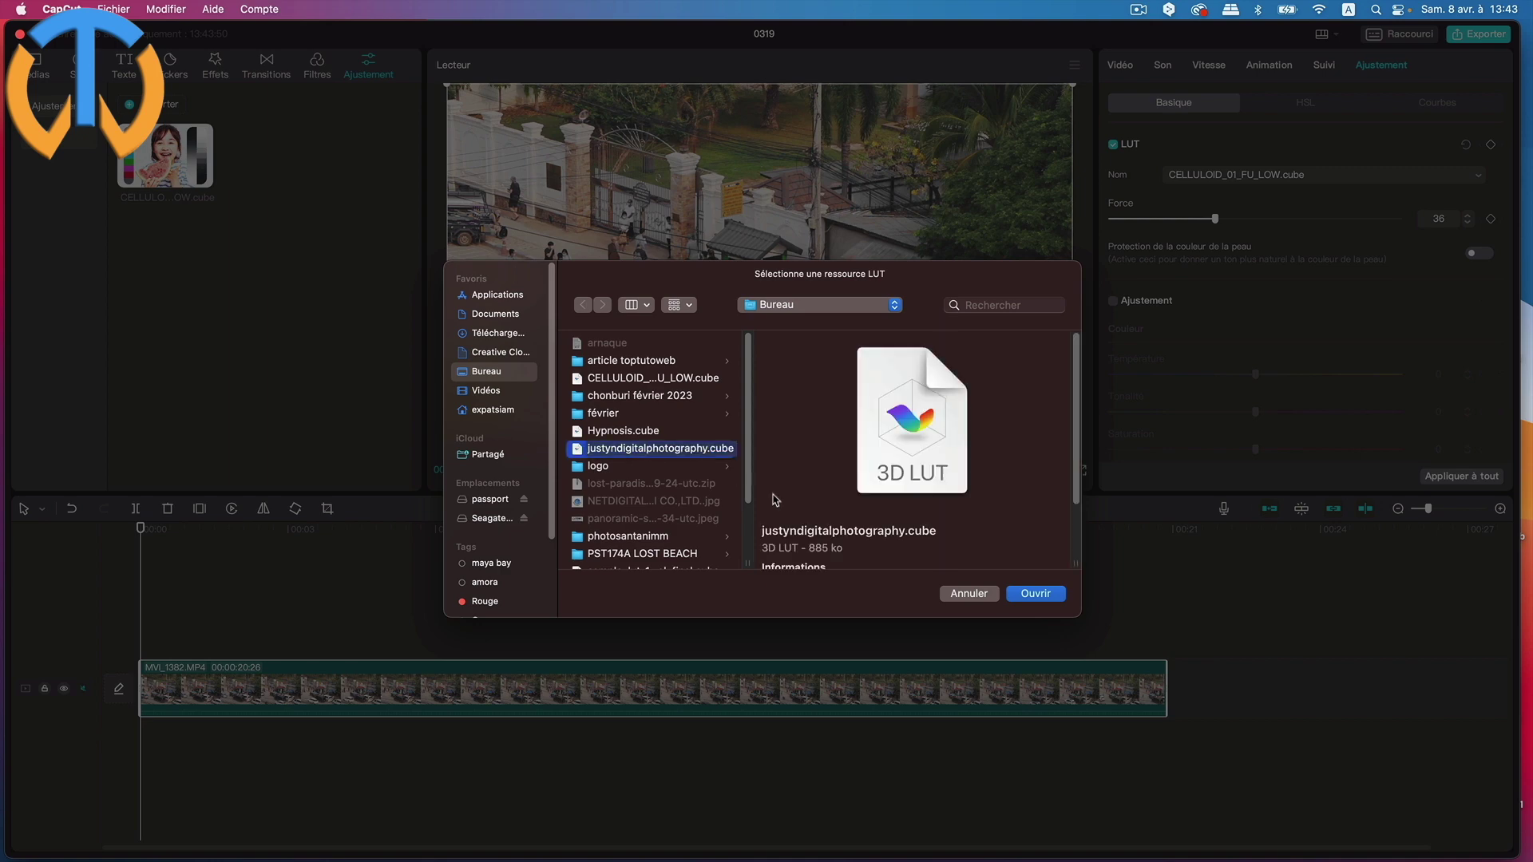
click(1036, 594)
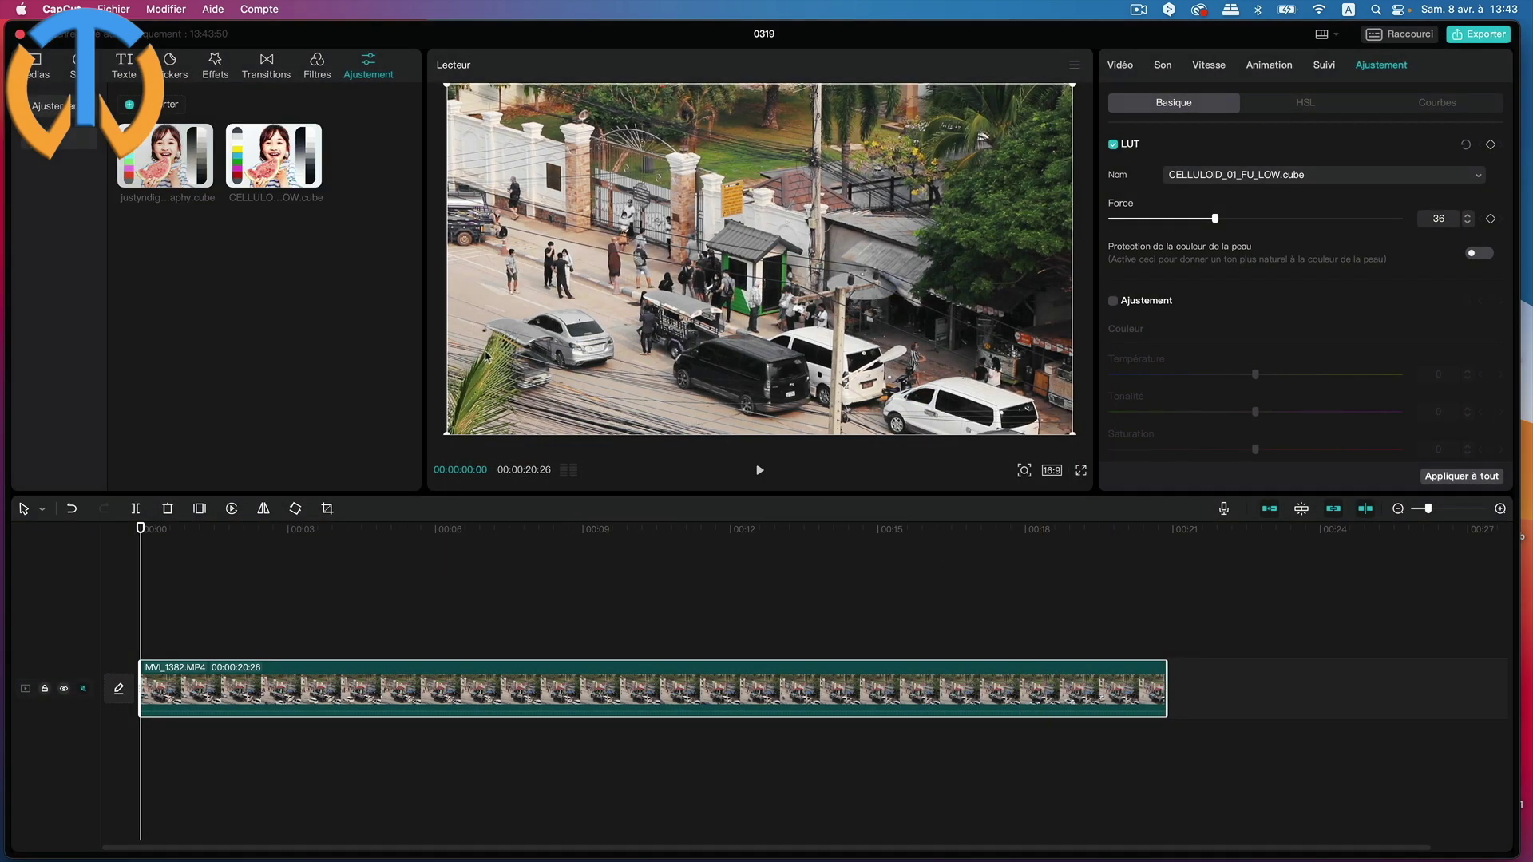
With the playhead at 00:00:12:06, replace the clip's LUT with justyndigitalphotography.cube and set its Force to 68.
click(36, 70)
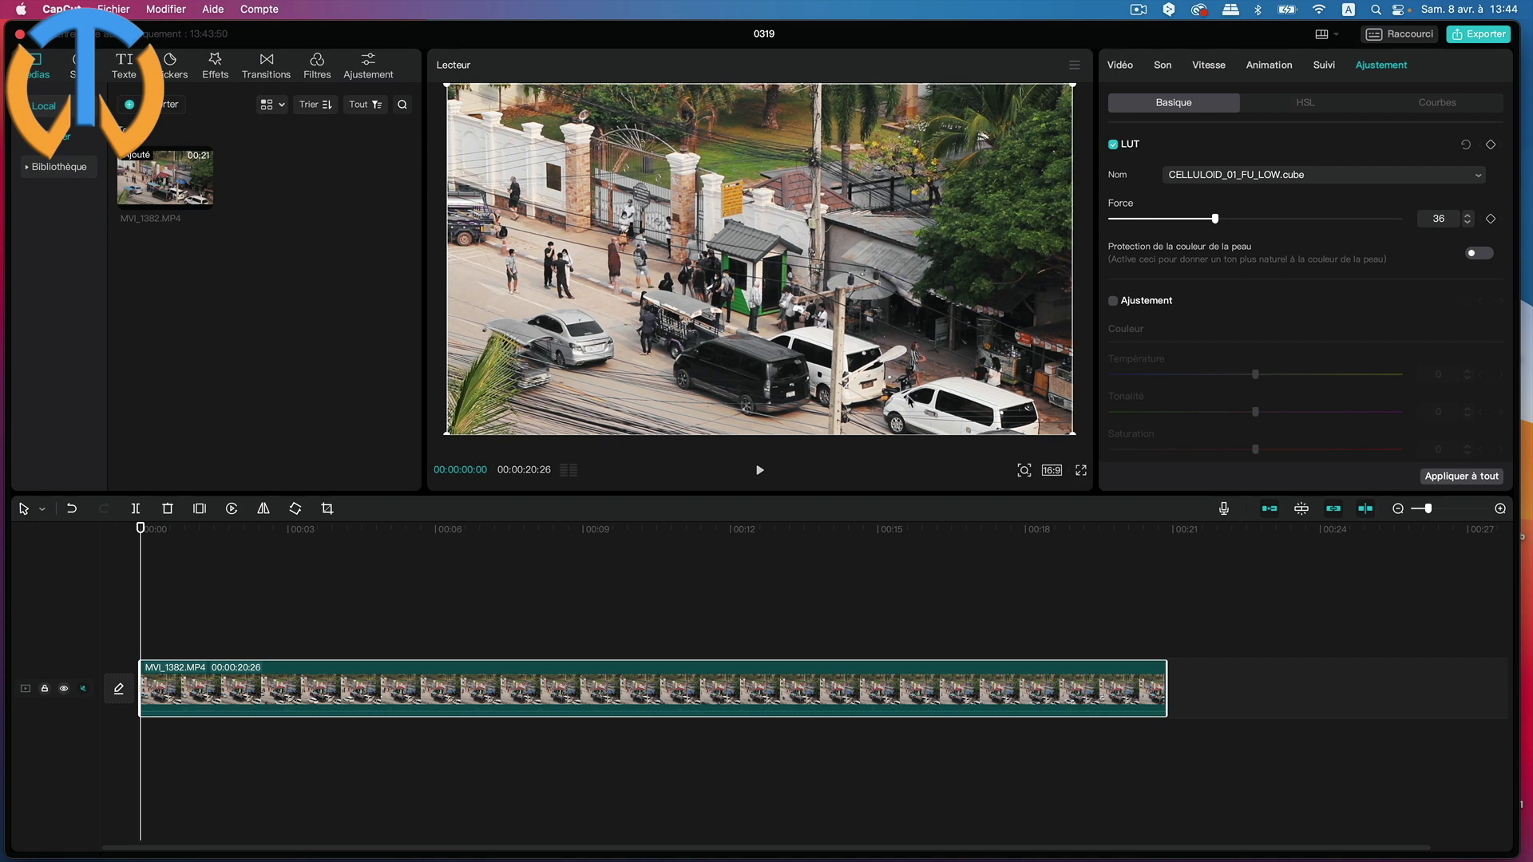
drag(138, 529, 740, 529)
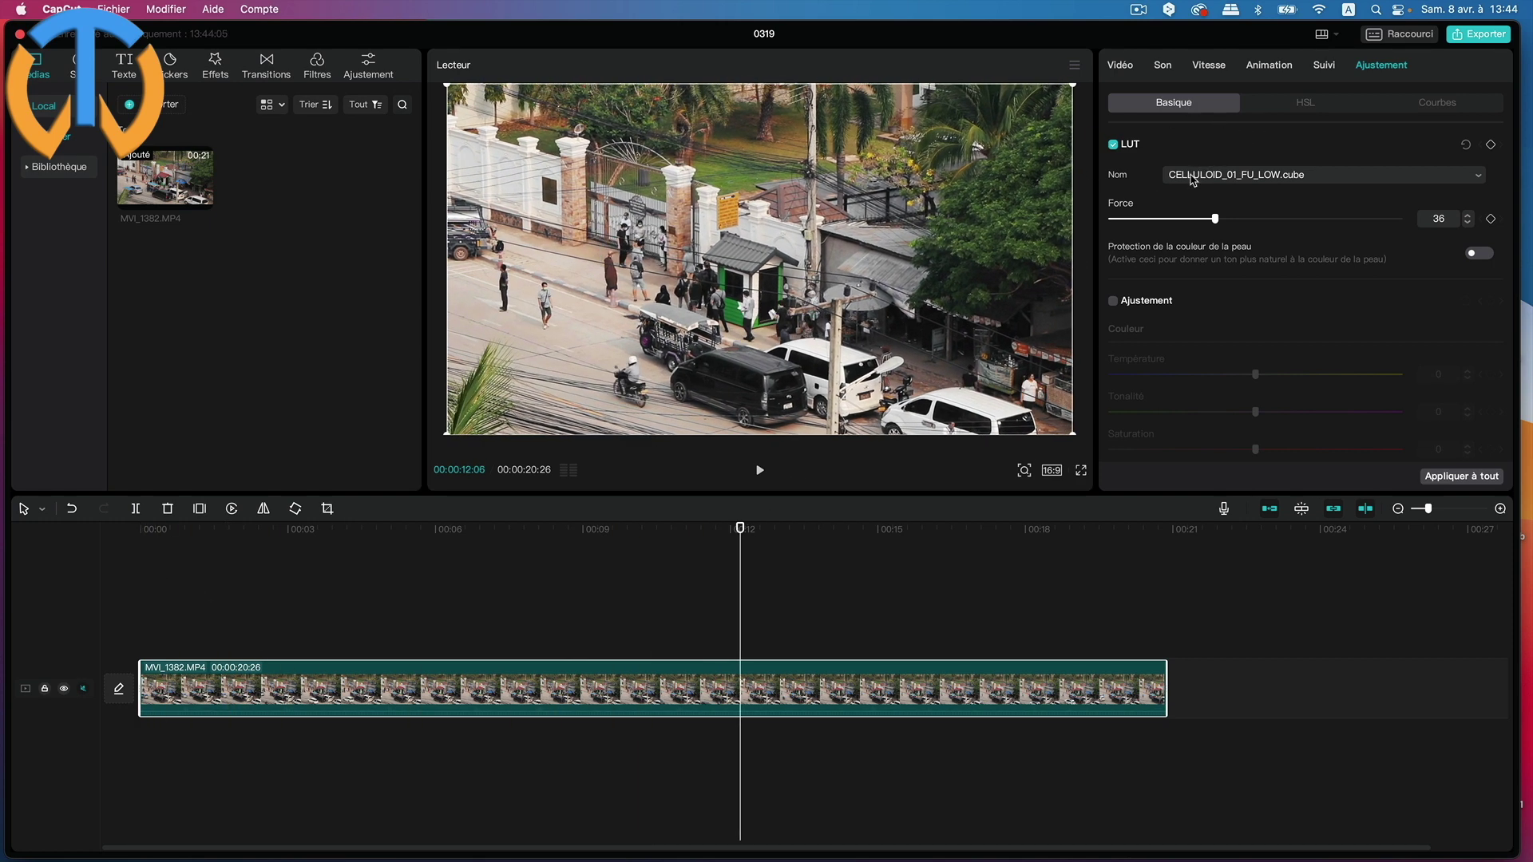
click(1240, 177)
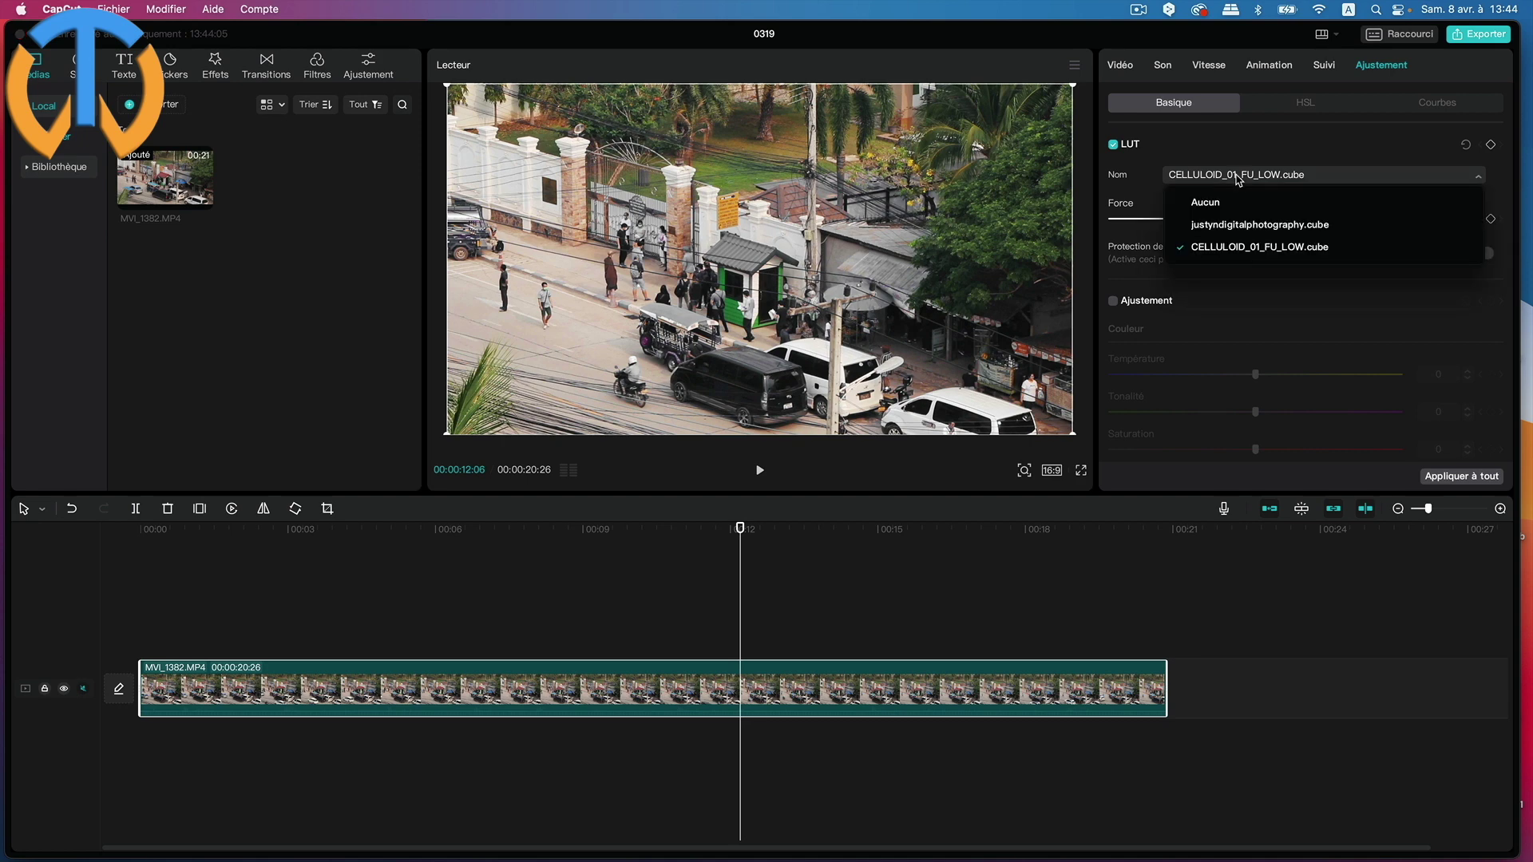
click(1205, 203)
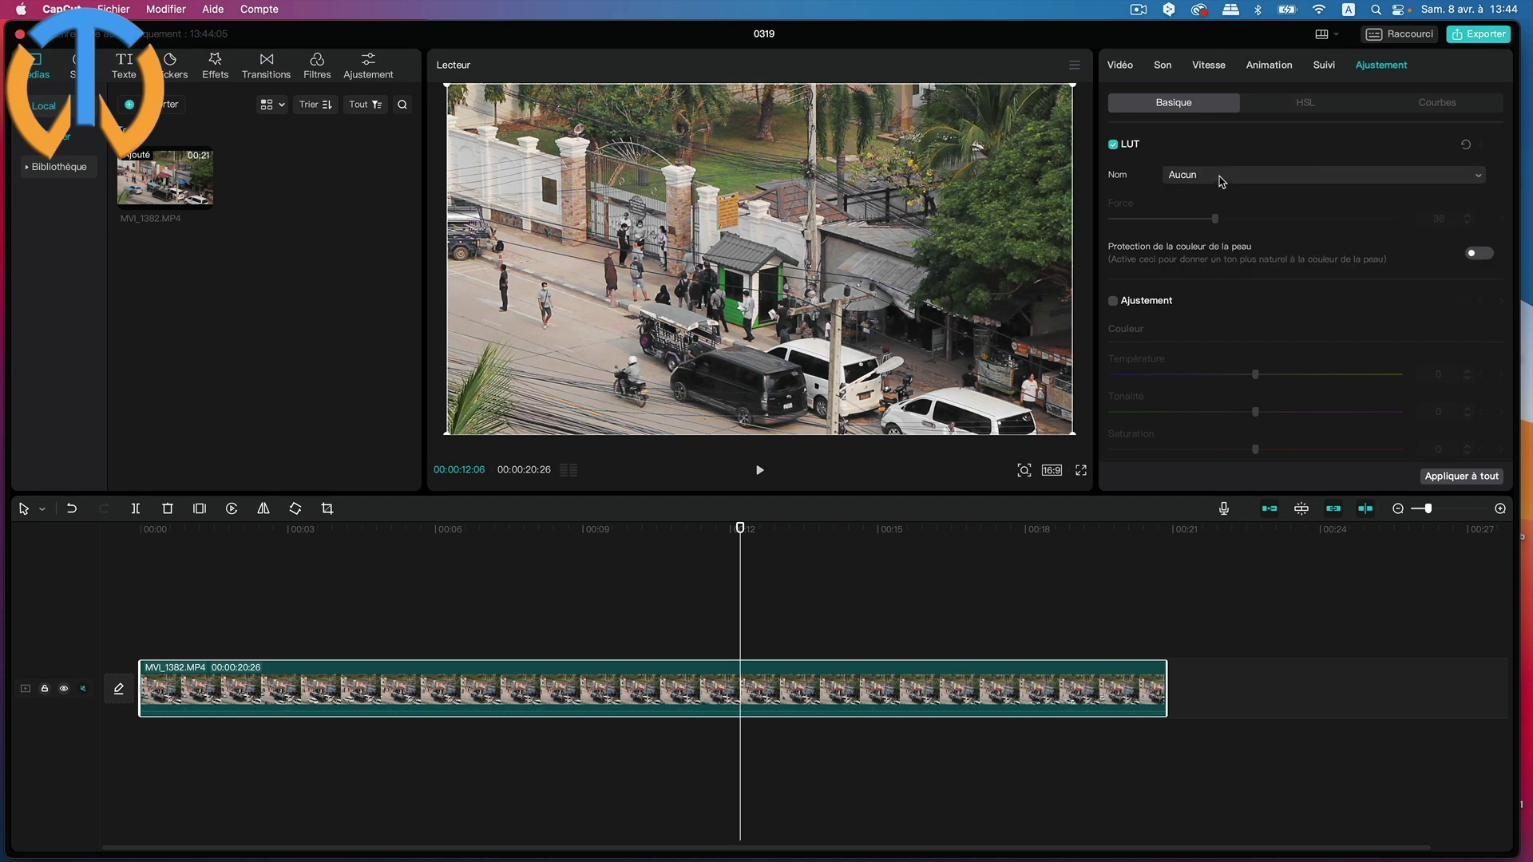
click(1221, 181)
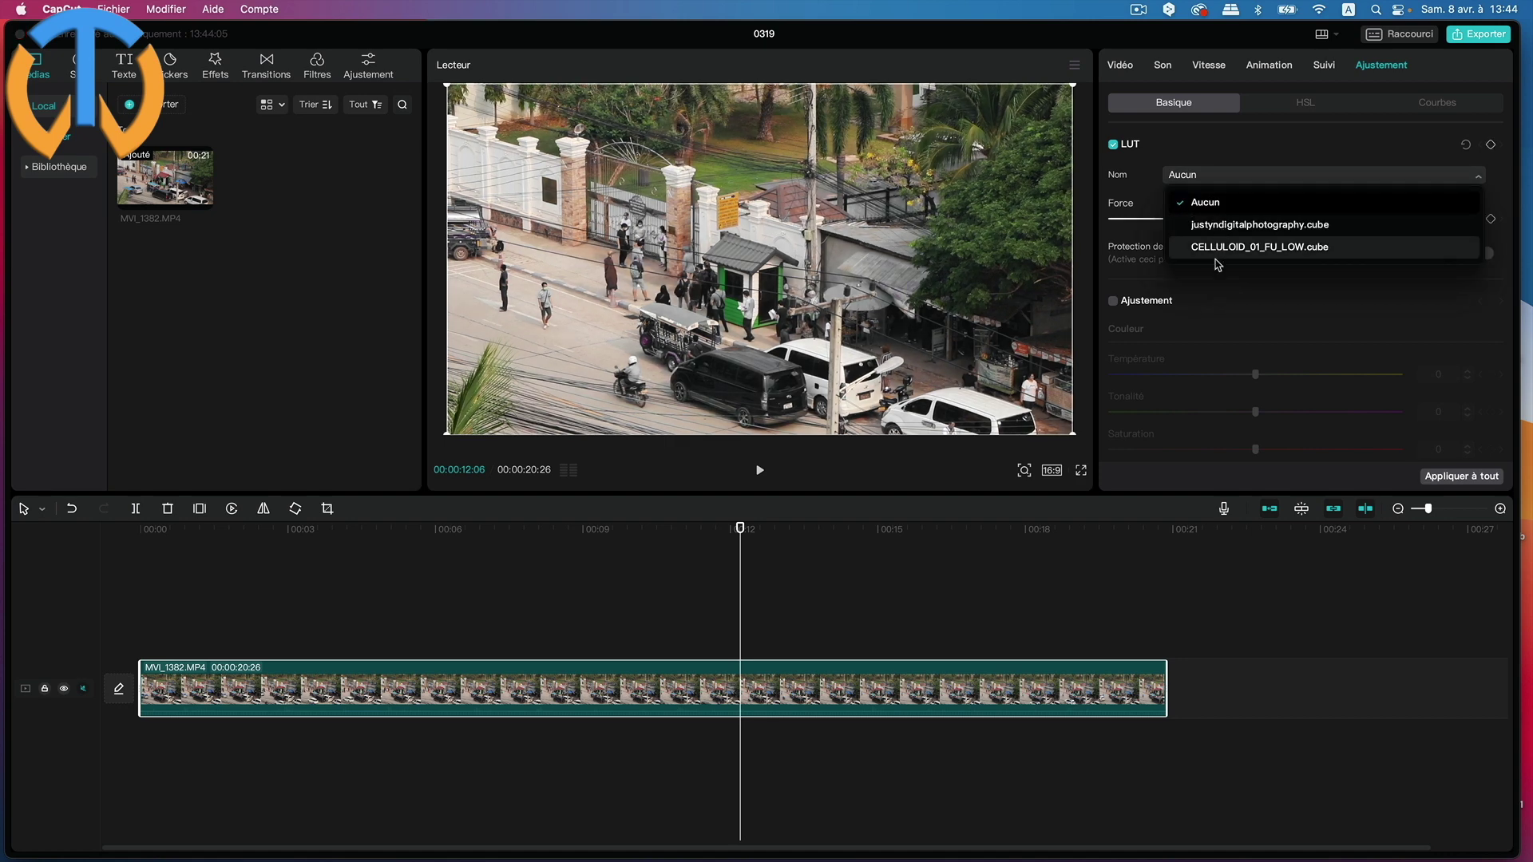
click(1218, 226)
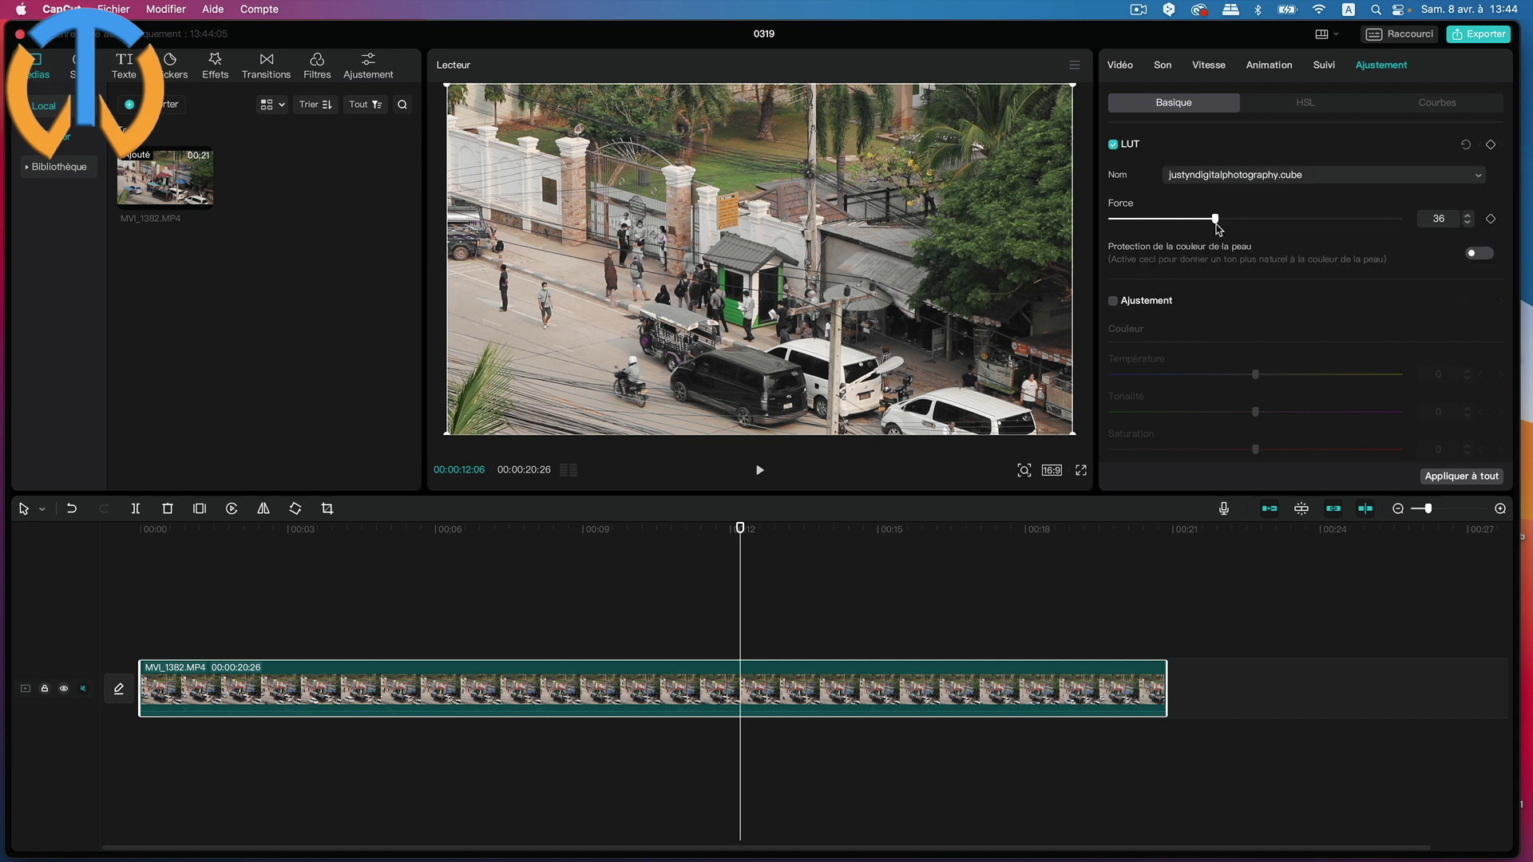
drag(1218, 220, 1302, 227)
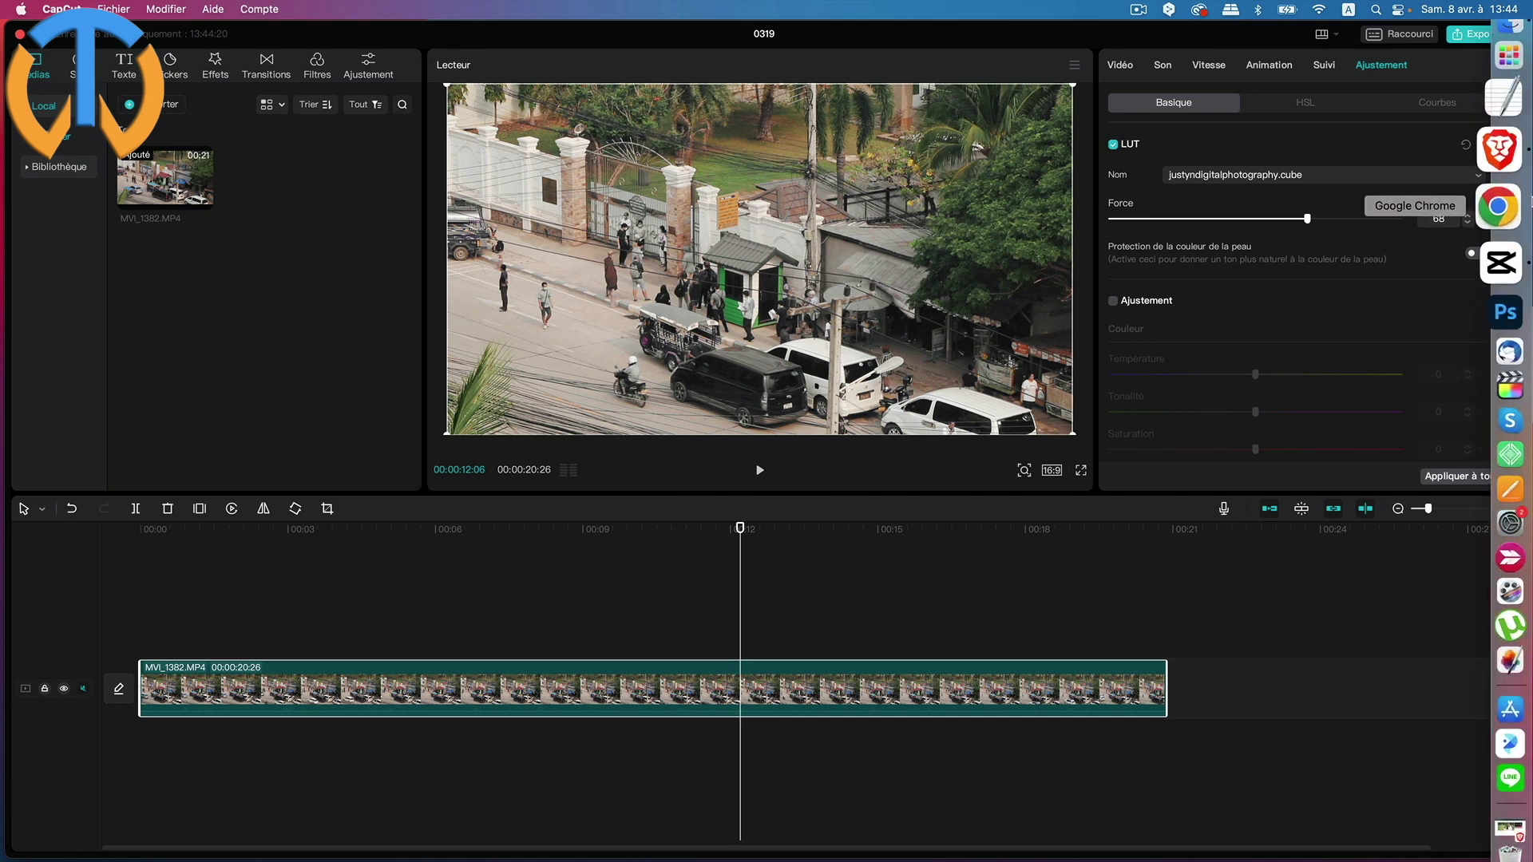
Switch to Brave and go from the Cinematic Clean LUT to page 3 of freshLUTs' most popular LUTs.
click(1492, 179)
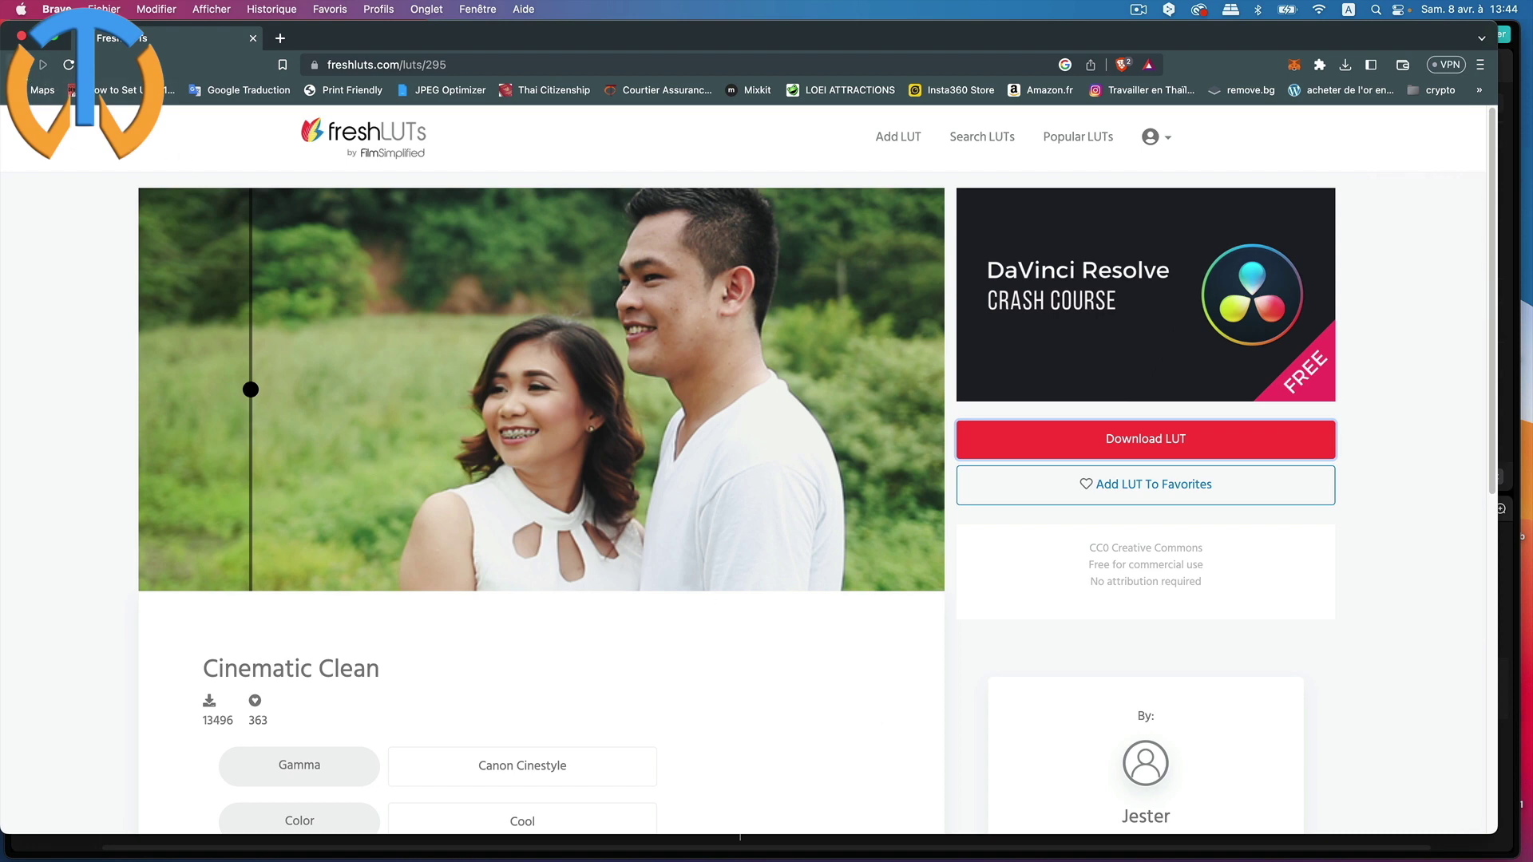
key(super+bracketleft)
scroll(583, 446, down, 6)
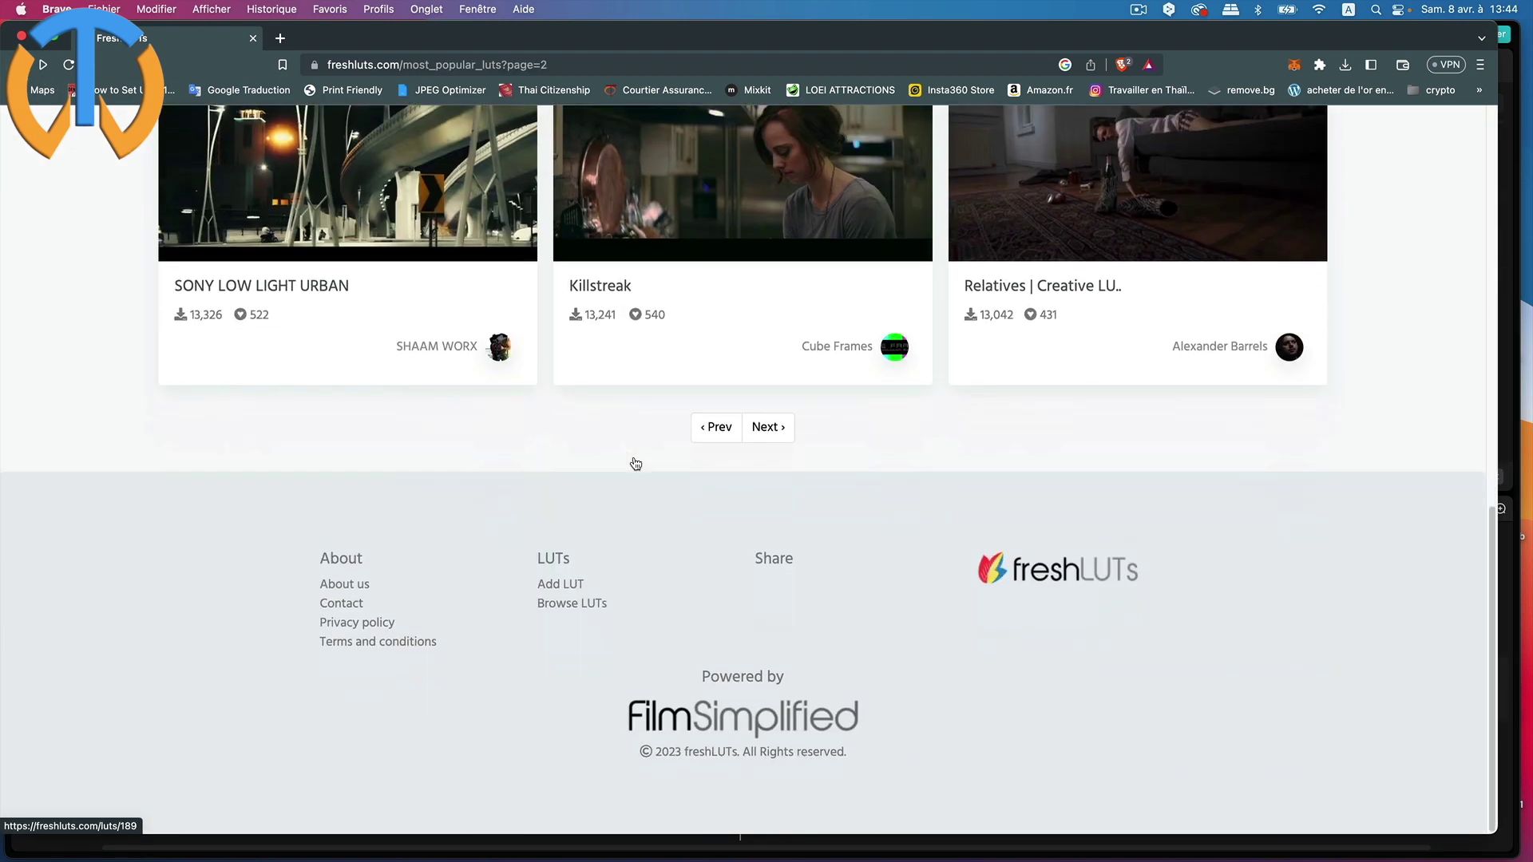
click(780, 429)
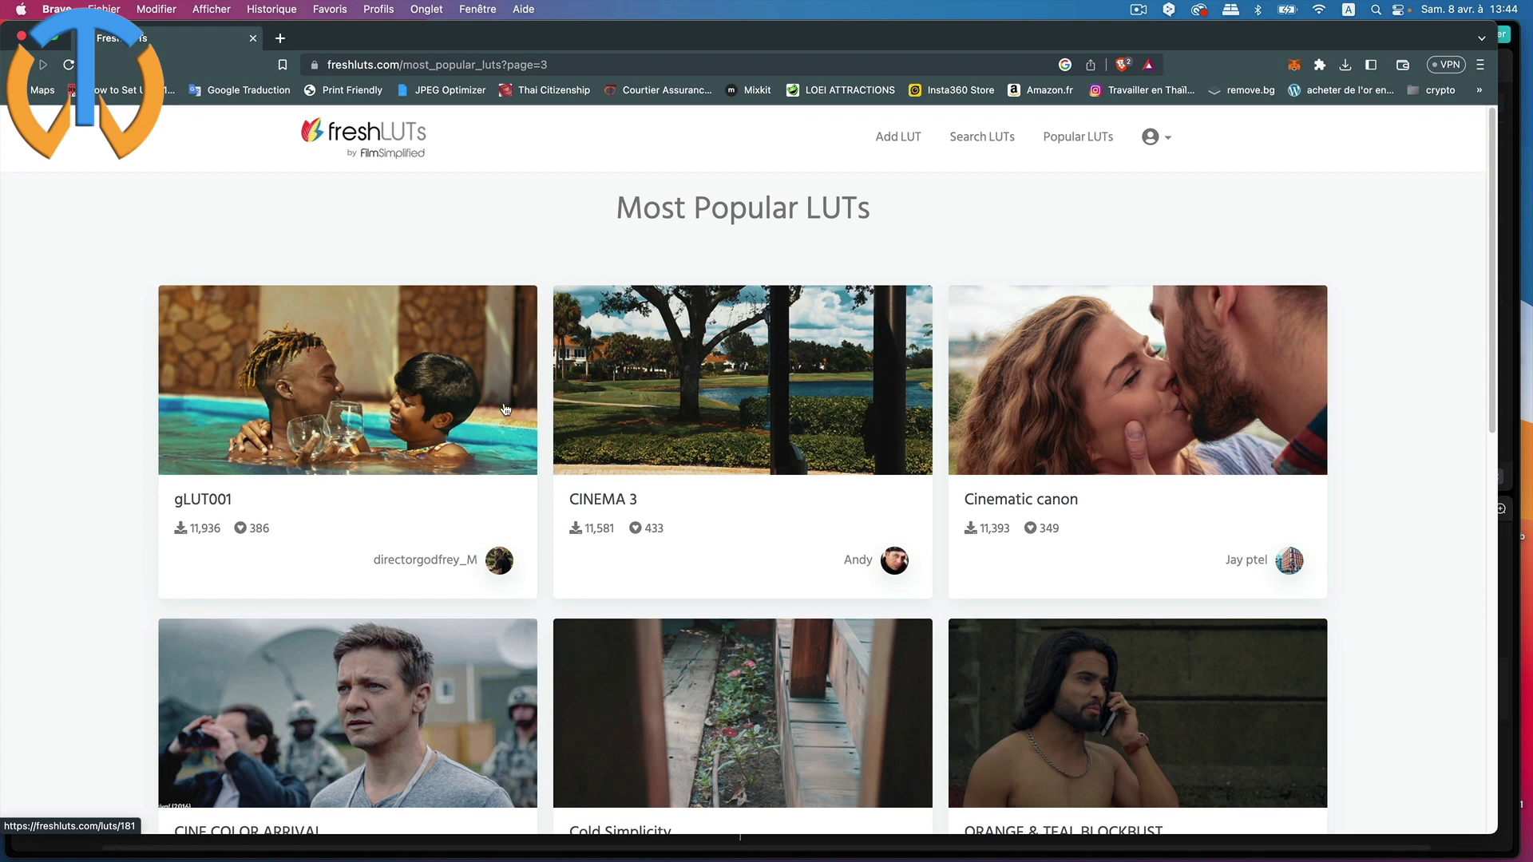
Look over page 3 of the most popular LUTs and open the Retro style category from the LUT search page.
scroll(1086, 463, down, 5)
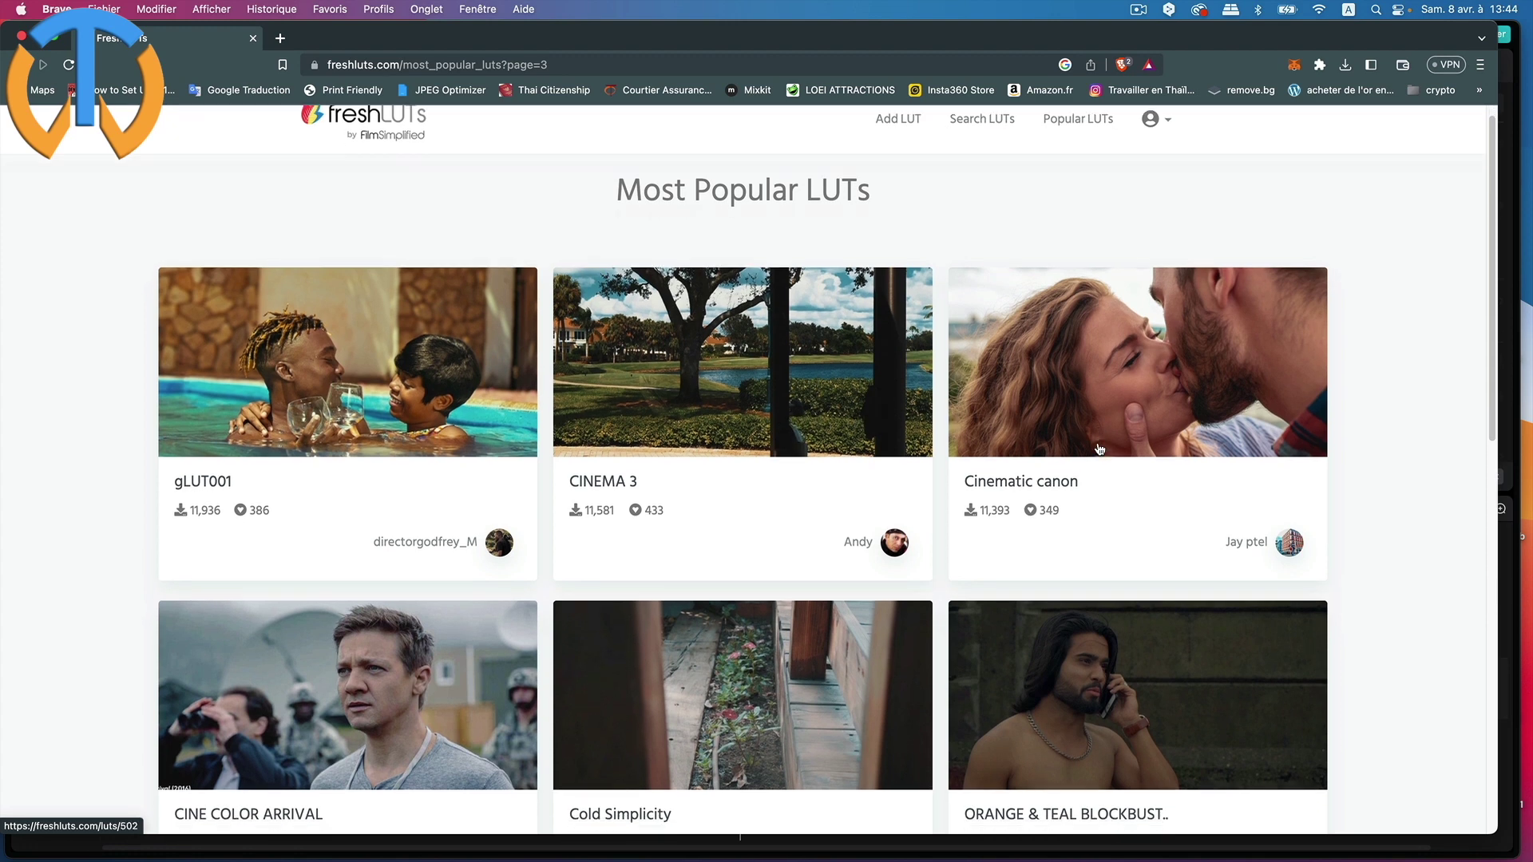
scroll(865, 454, down, 8)
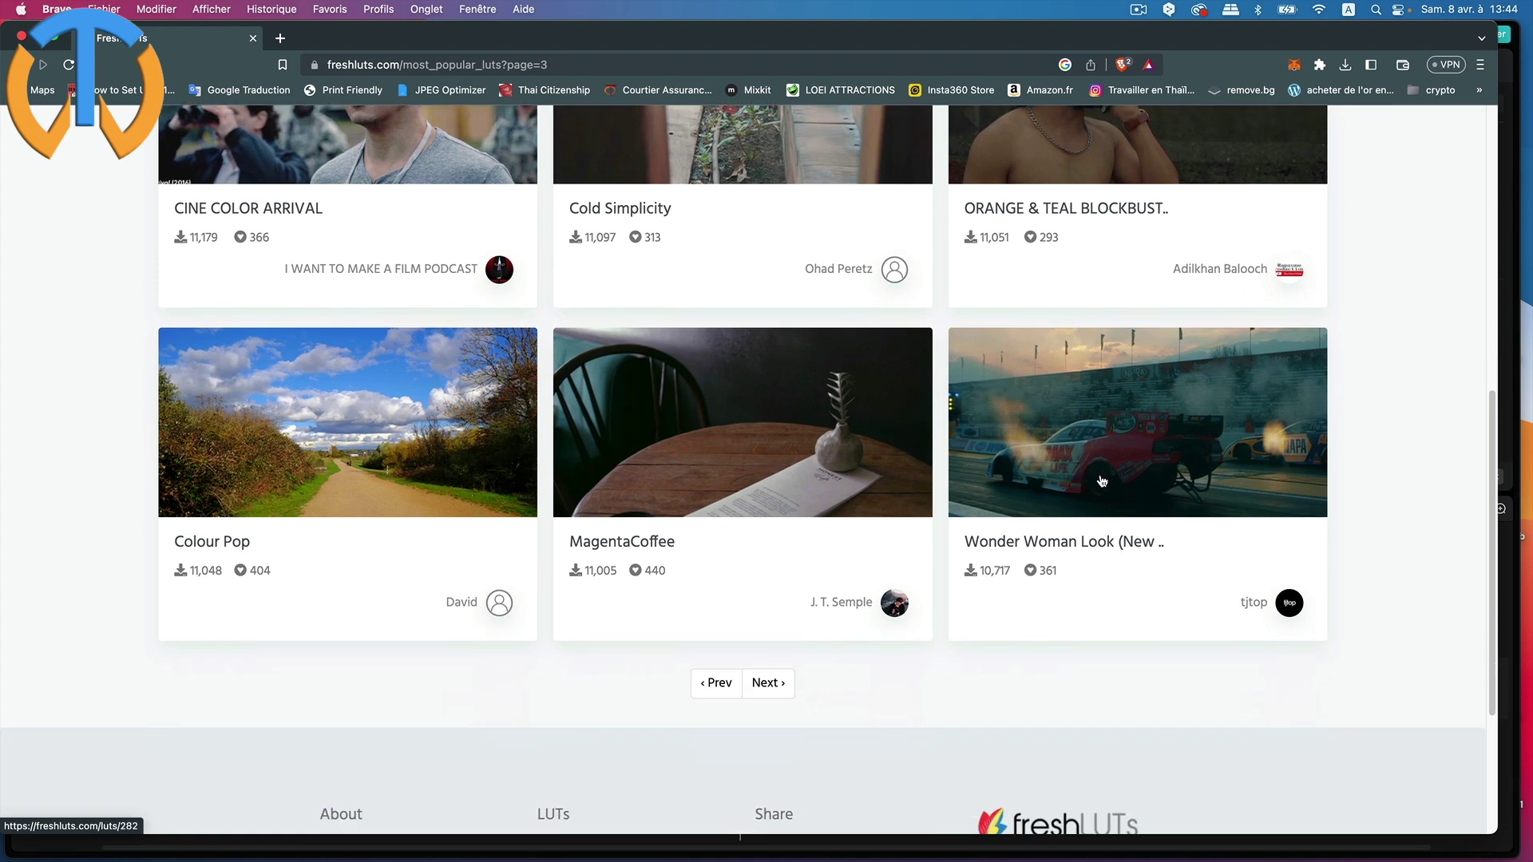
scroll(1102, 480, up, 13)
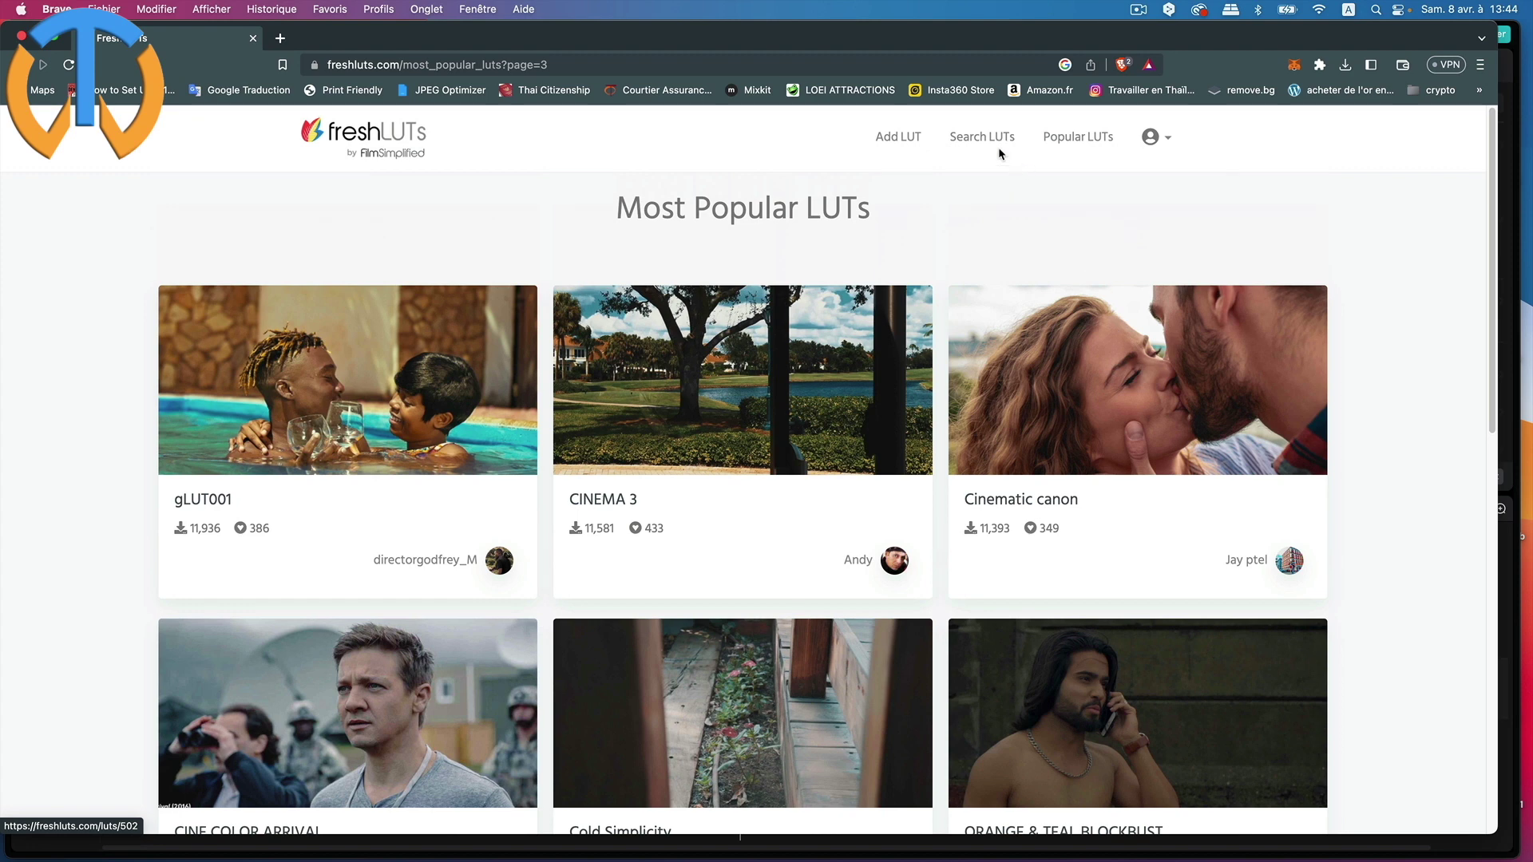
click(981, 141)
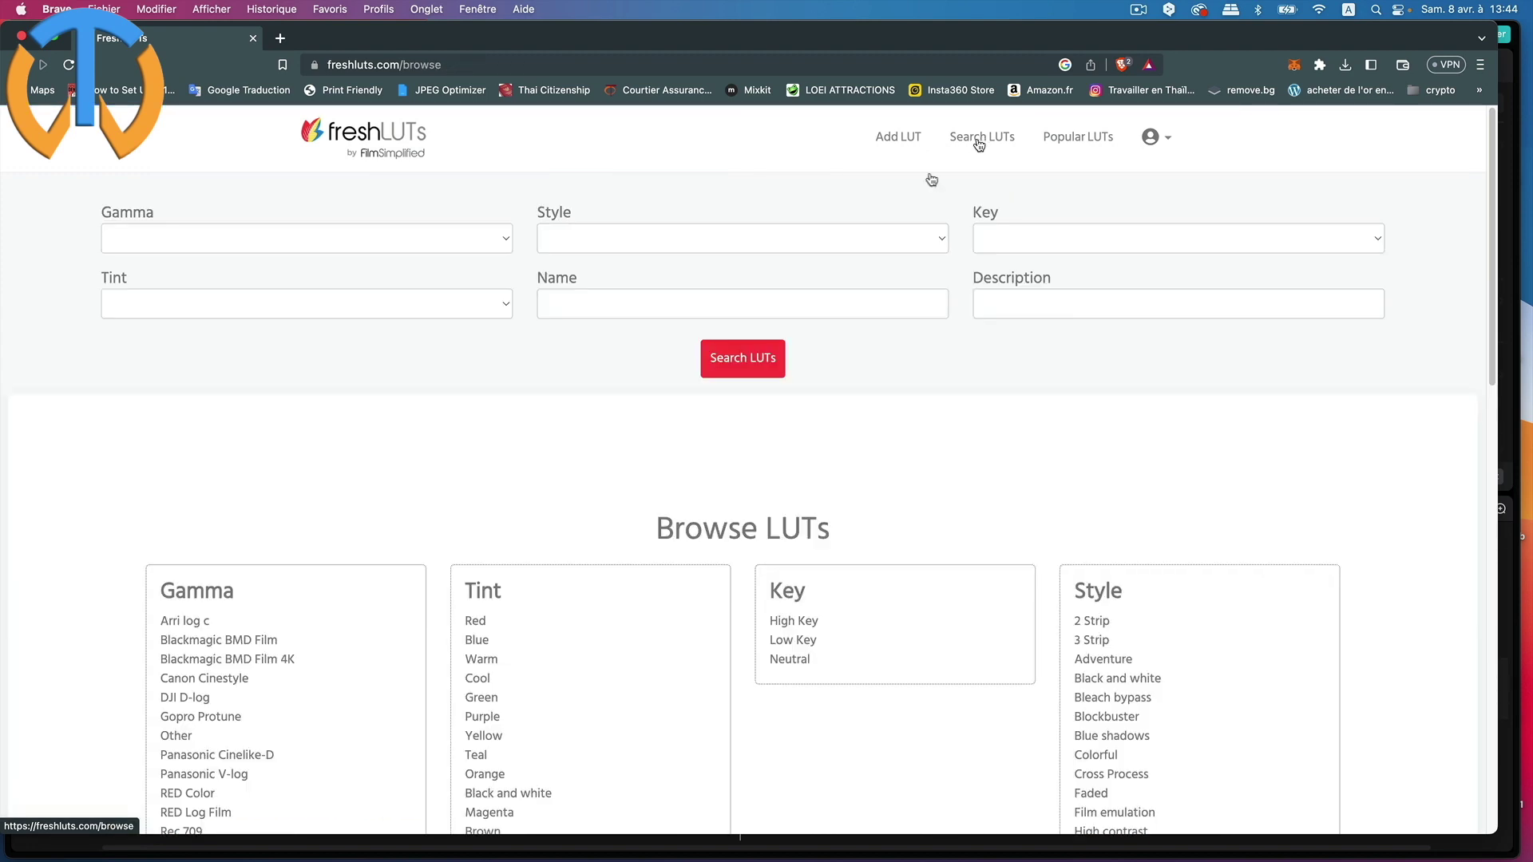
scroll(660, 518, down, 5)
scroll(661, 518, down, 1)
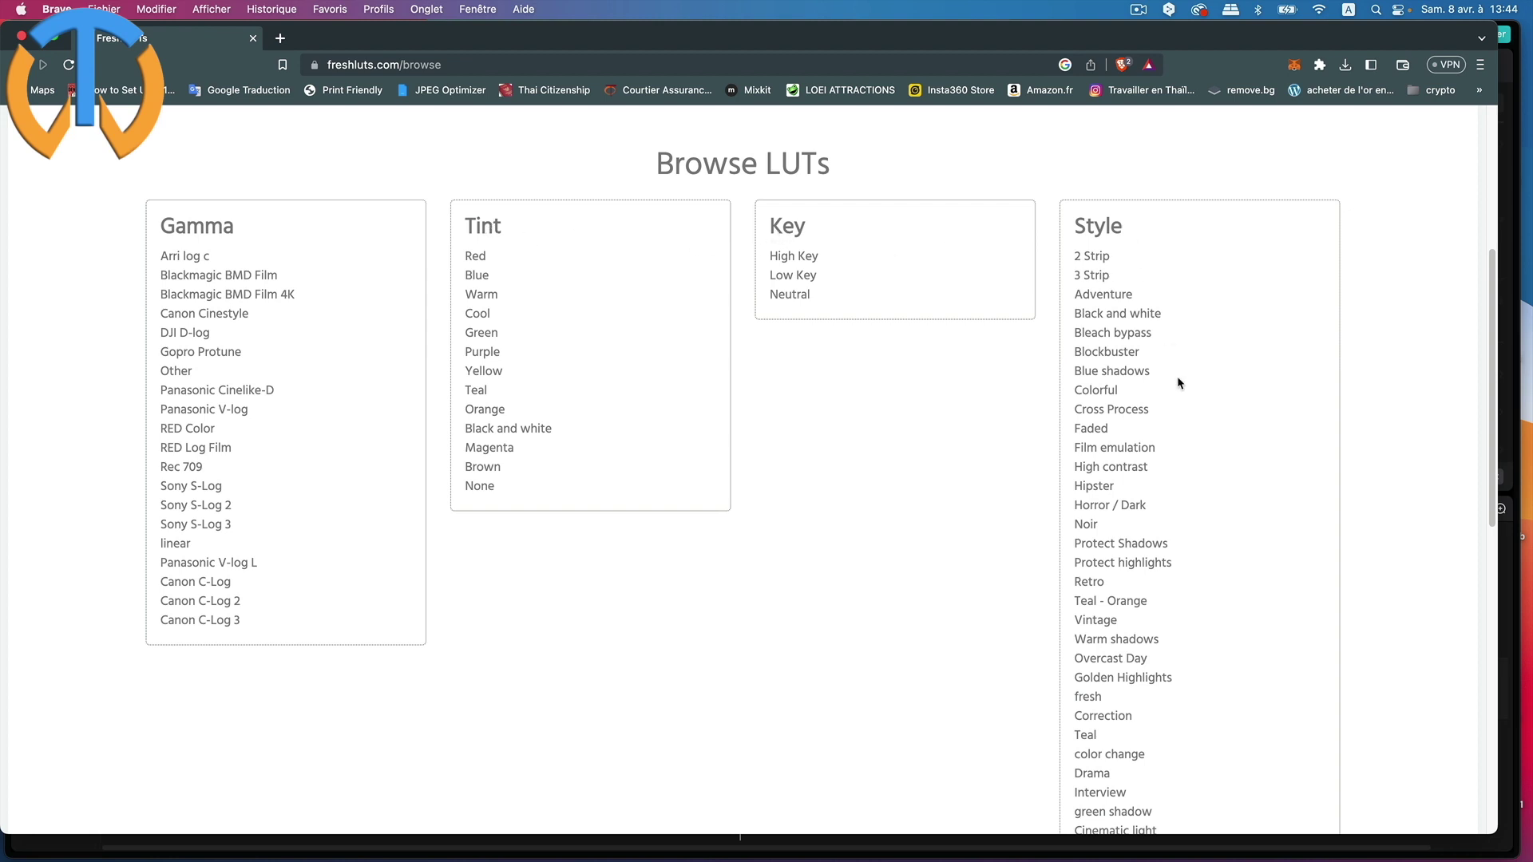
scroll(1206, 610, down, 1)
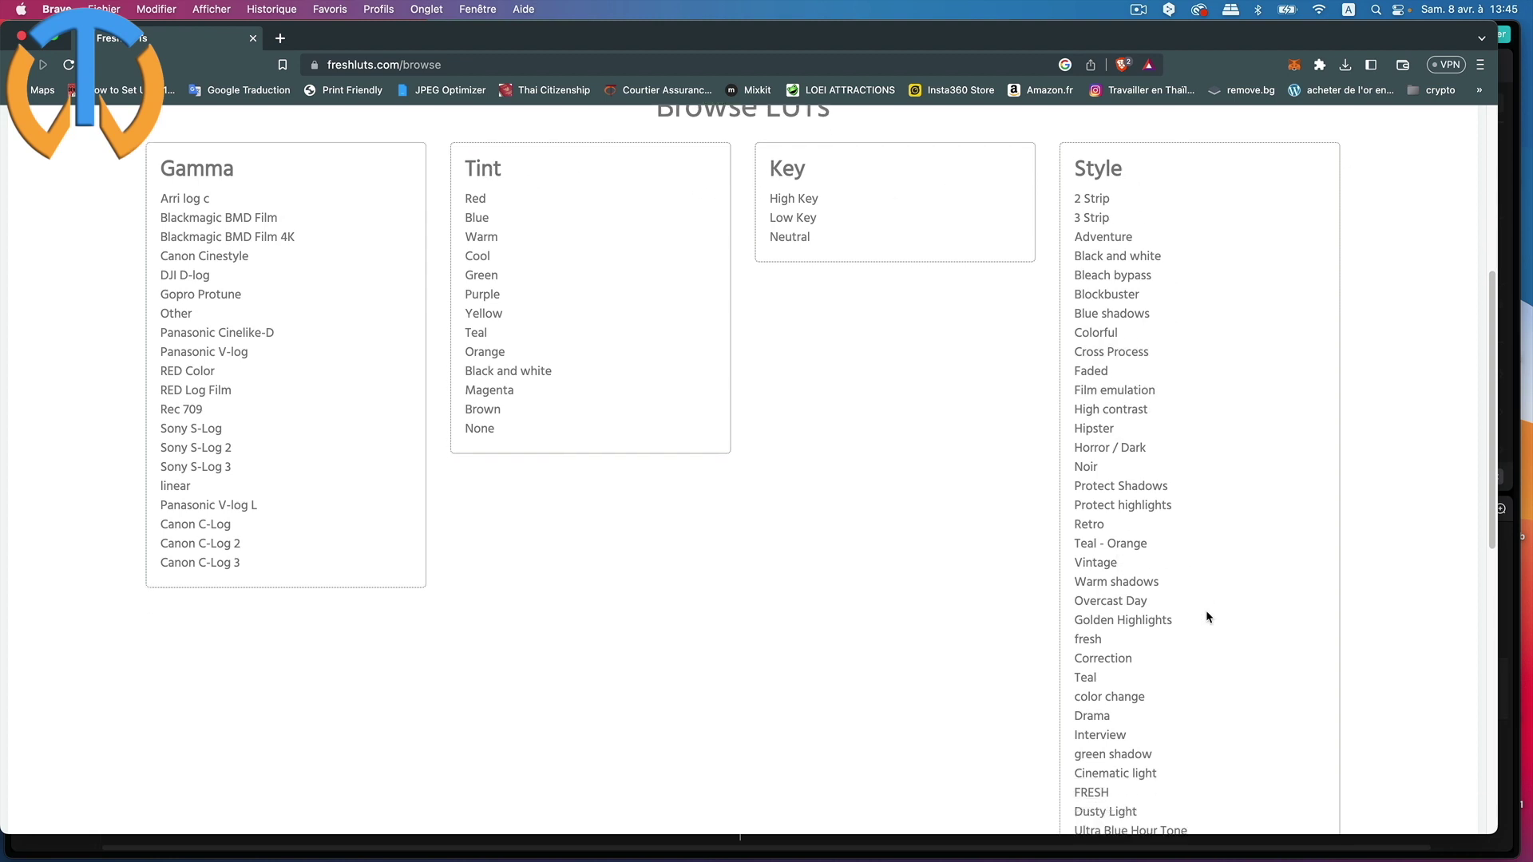
scroll(1205, 610, down, 2)
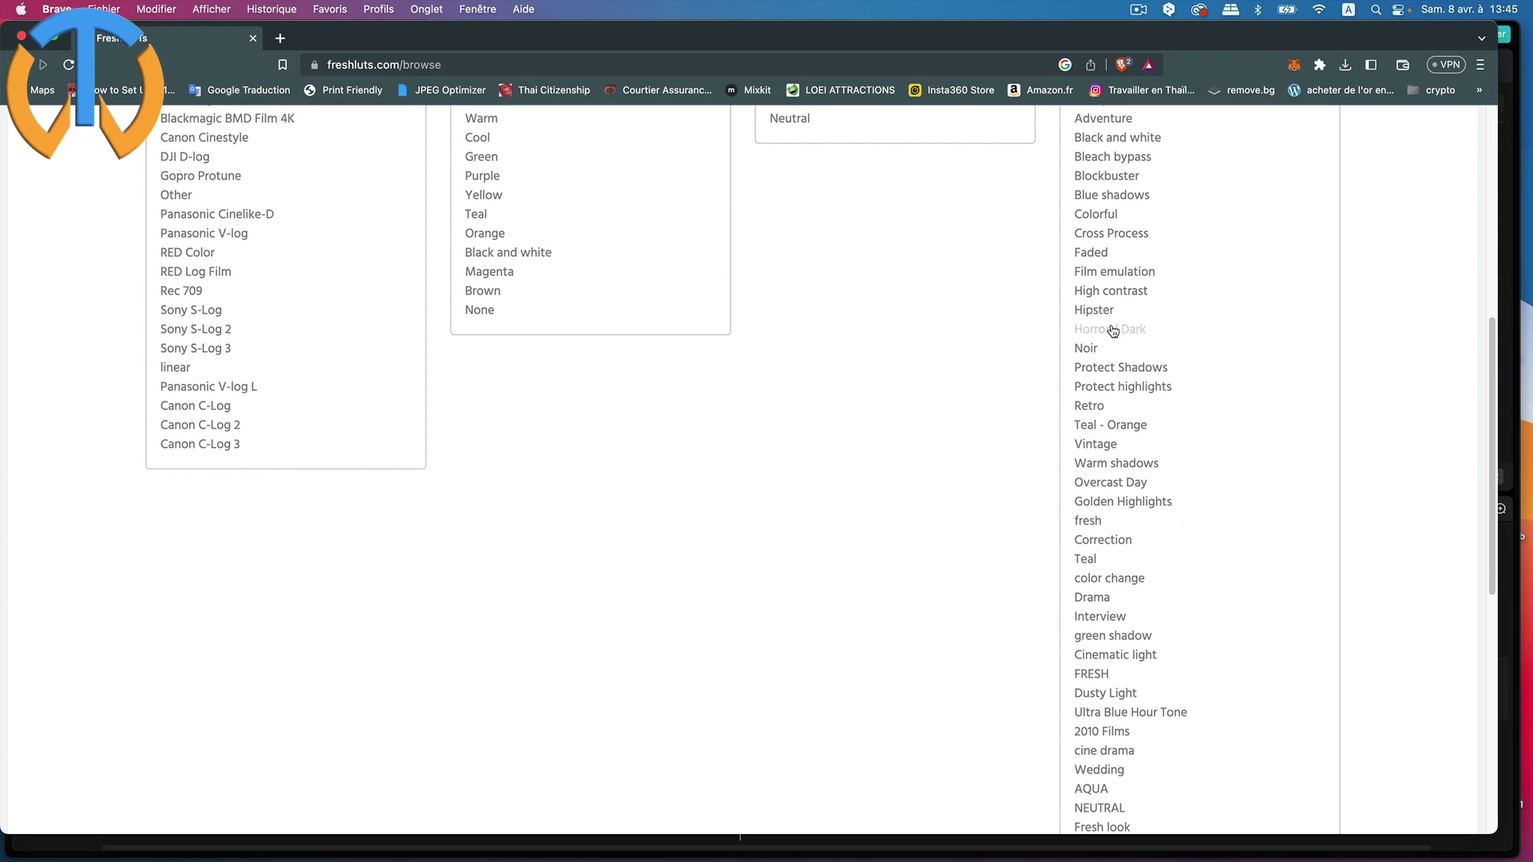
click(1097, 409)
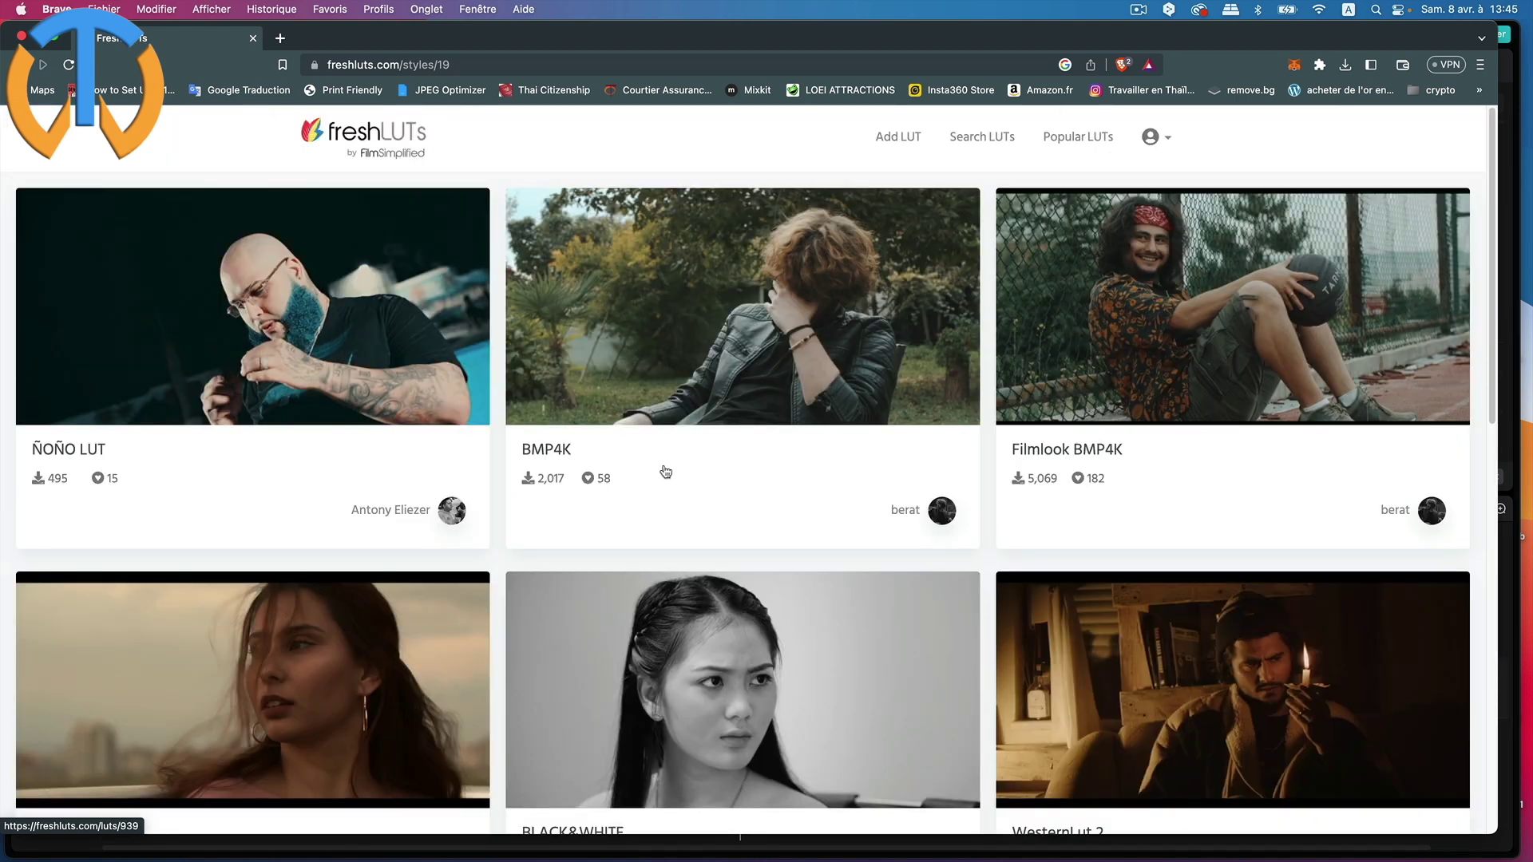
Examine the Retro-style LUTs on pages 1 to 3 of the category.
scroll(665, 471, down, 5)
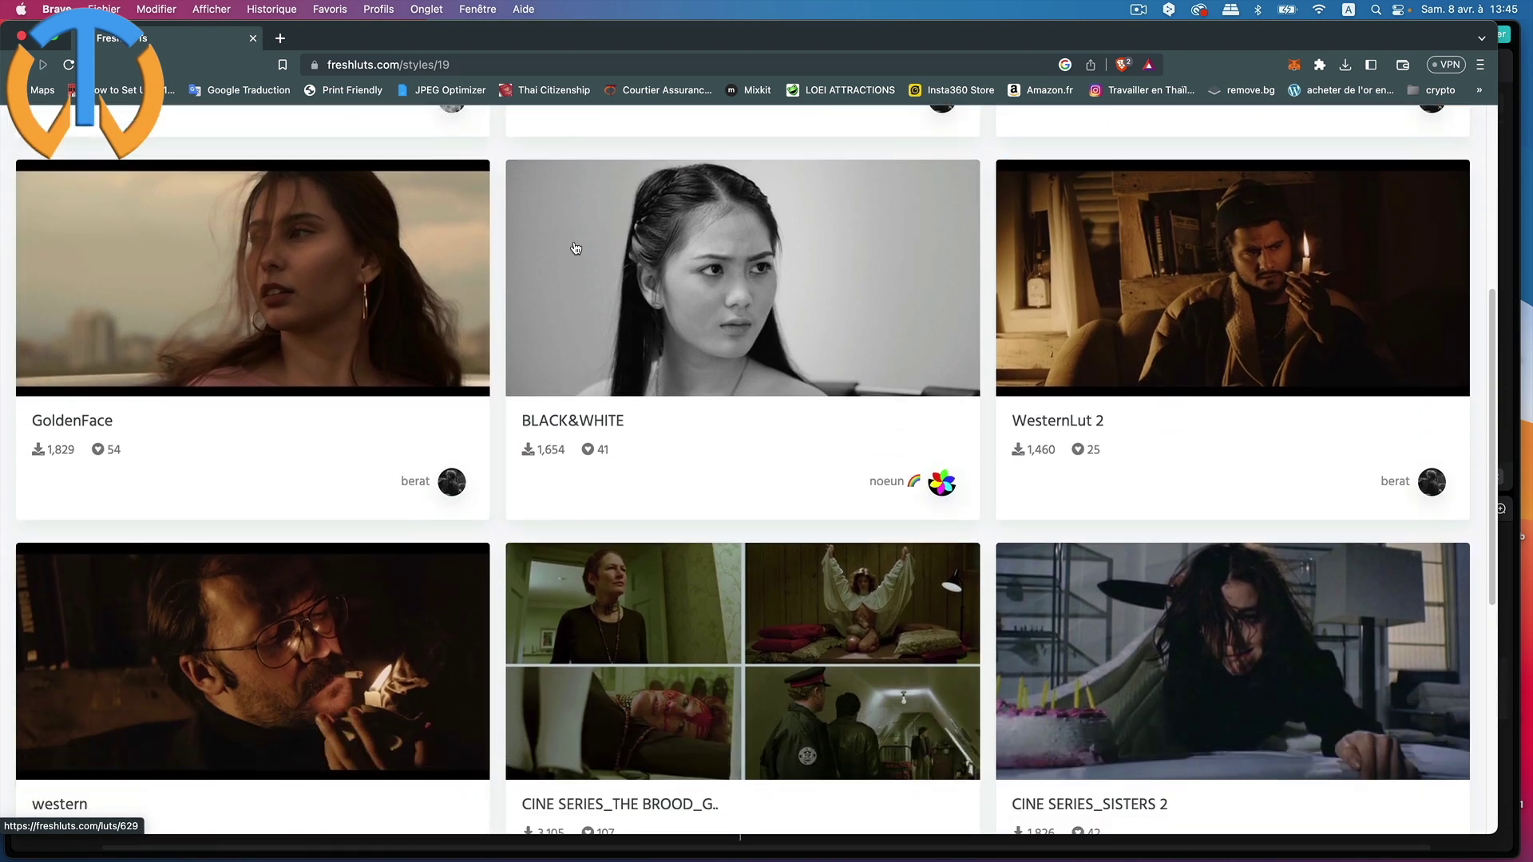
scroll(1116, 551, down, 4)
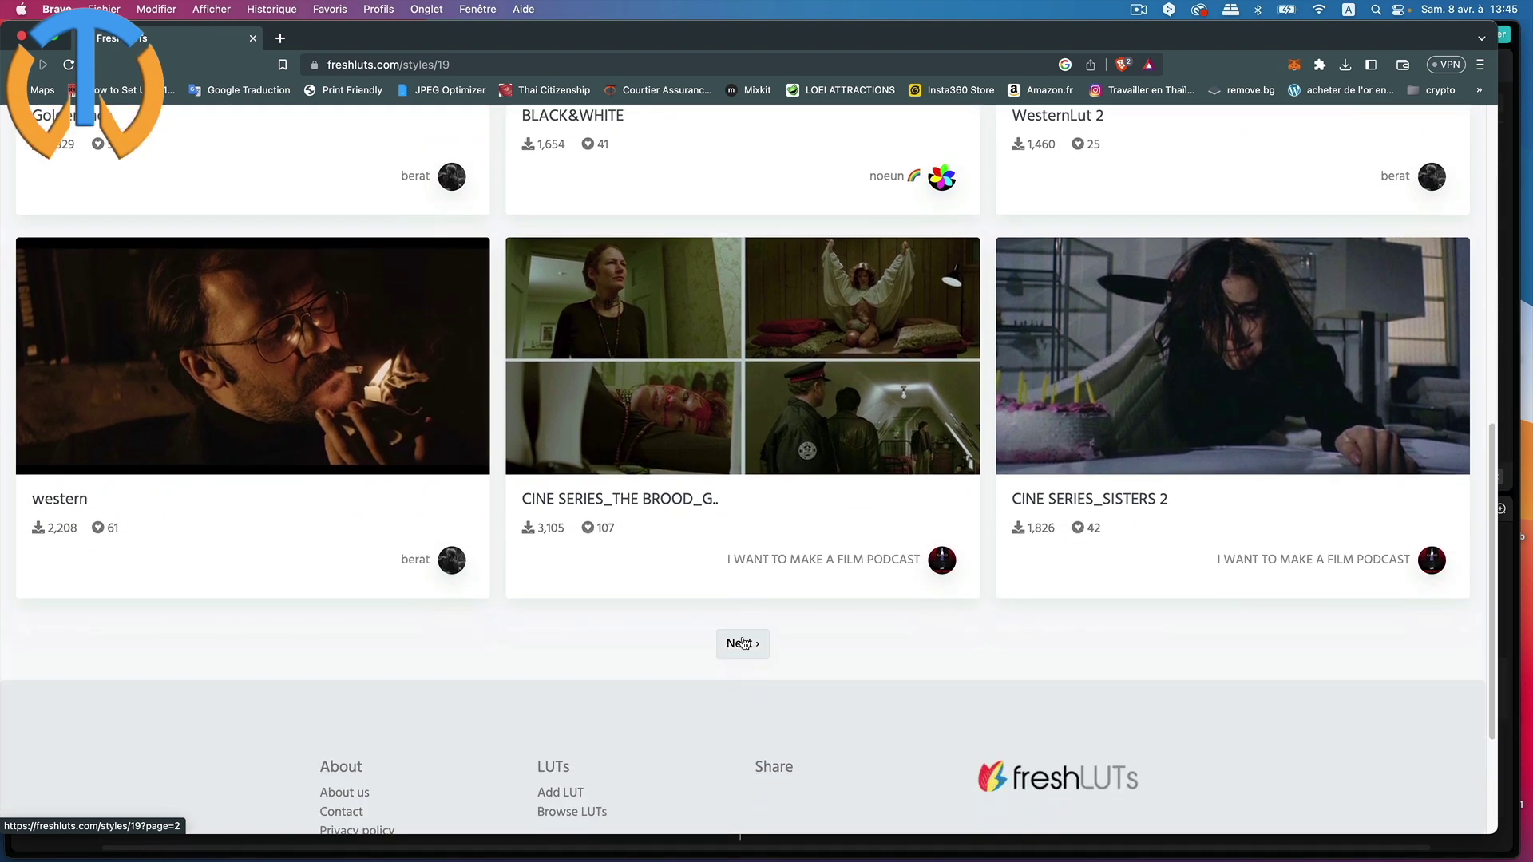
click(731, 645)
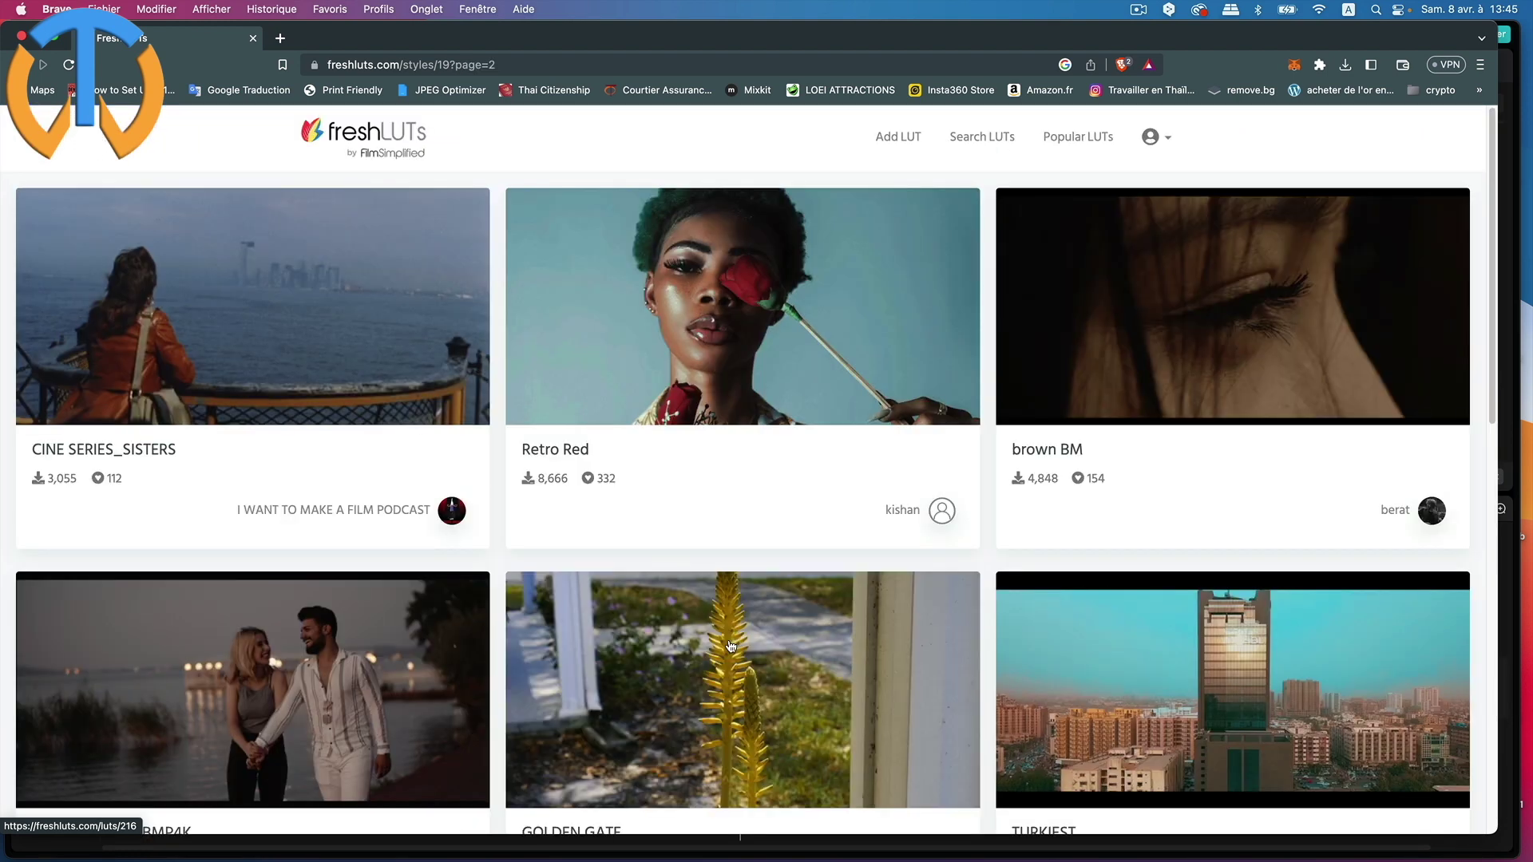
scroll(730, 645, down, 5)
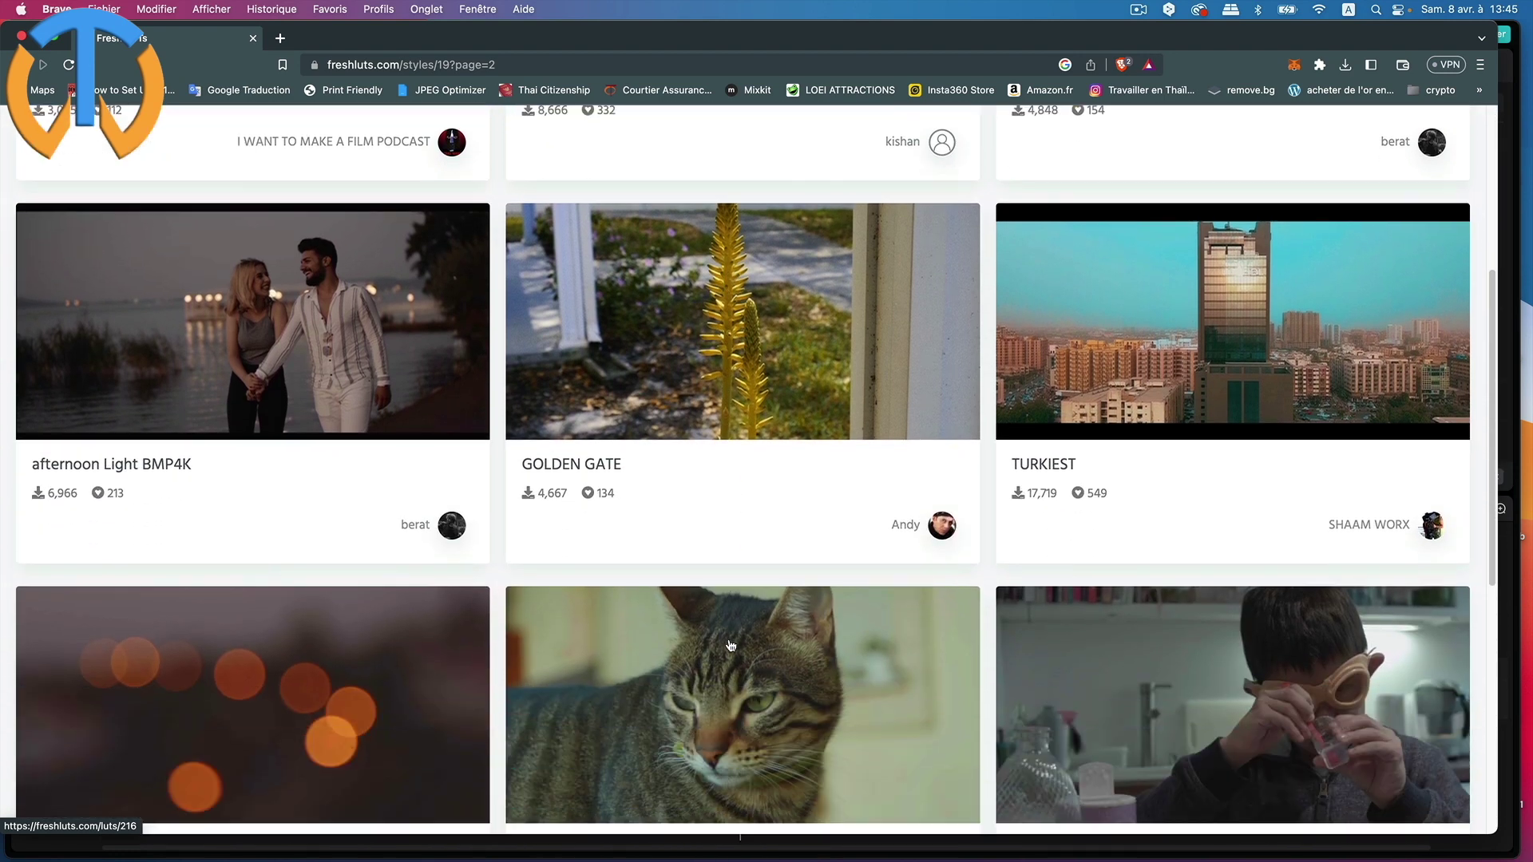
scroll(730, 645, down, 4)
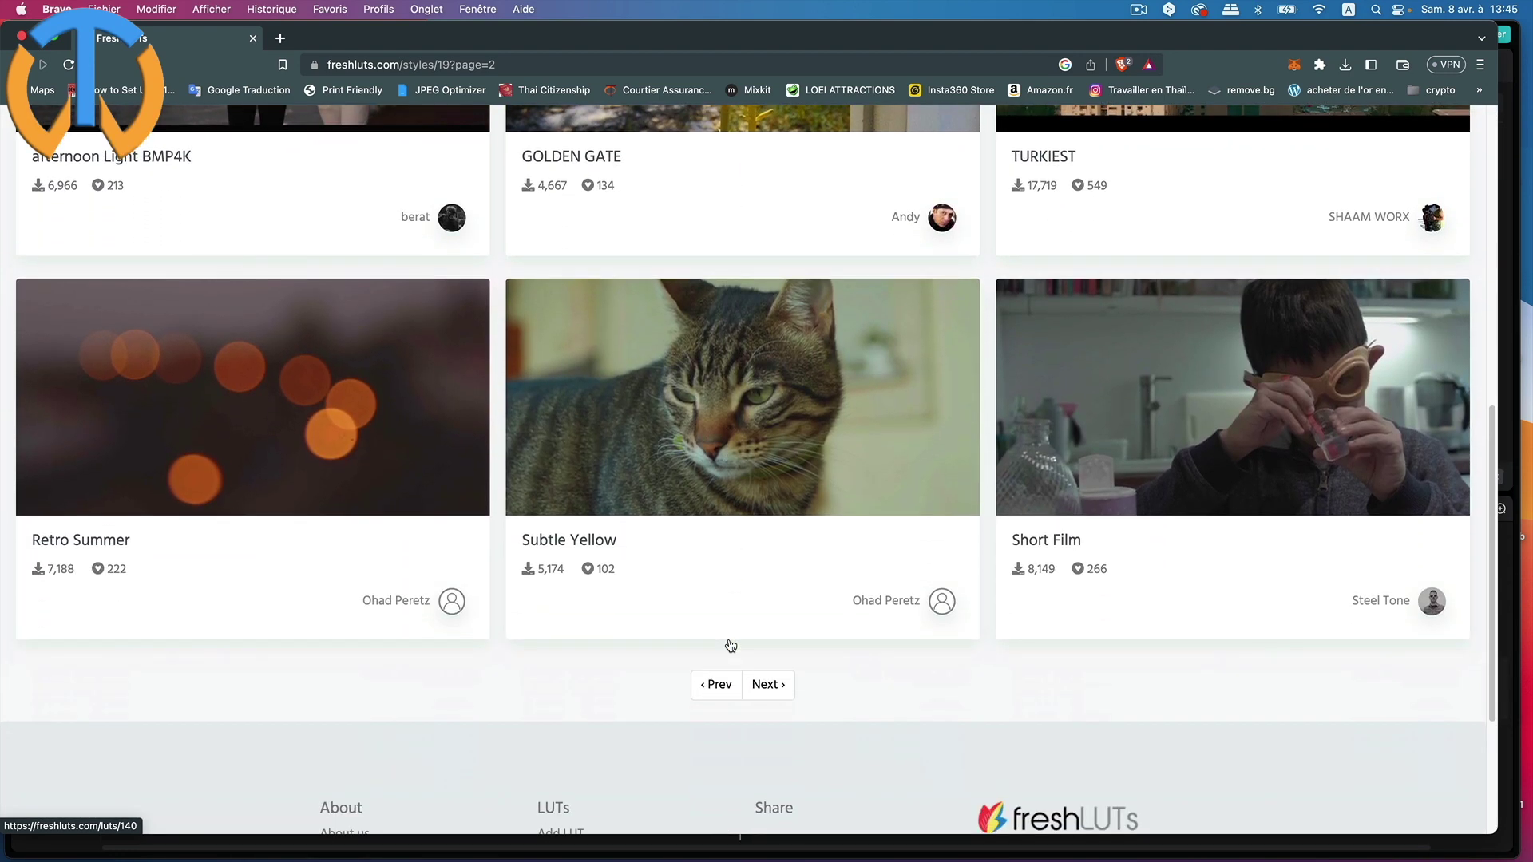
click(769, 686)
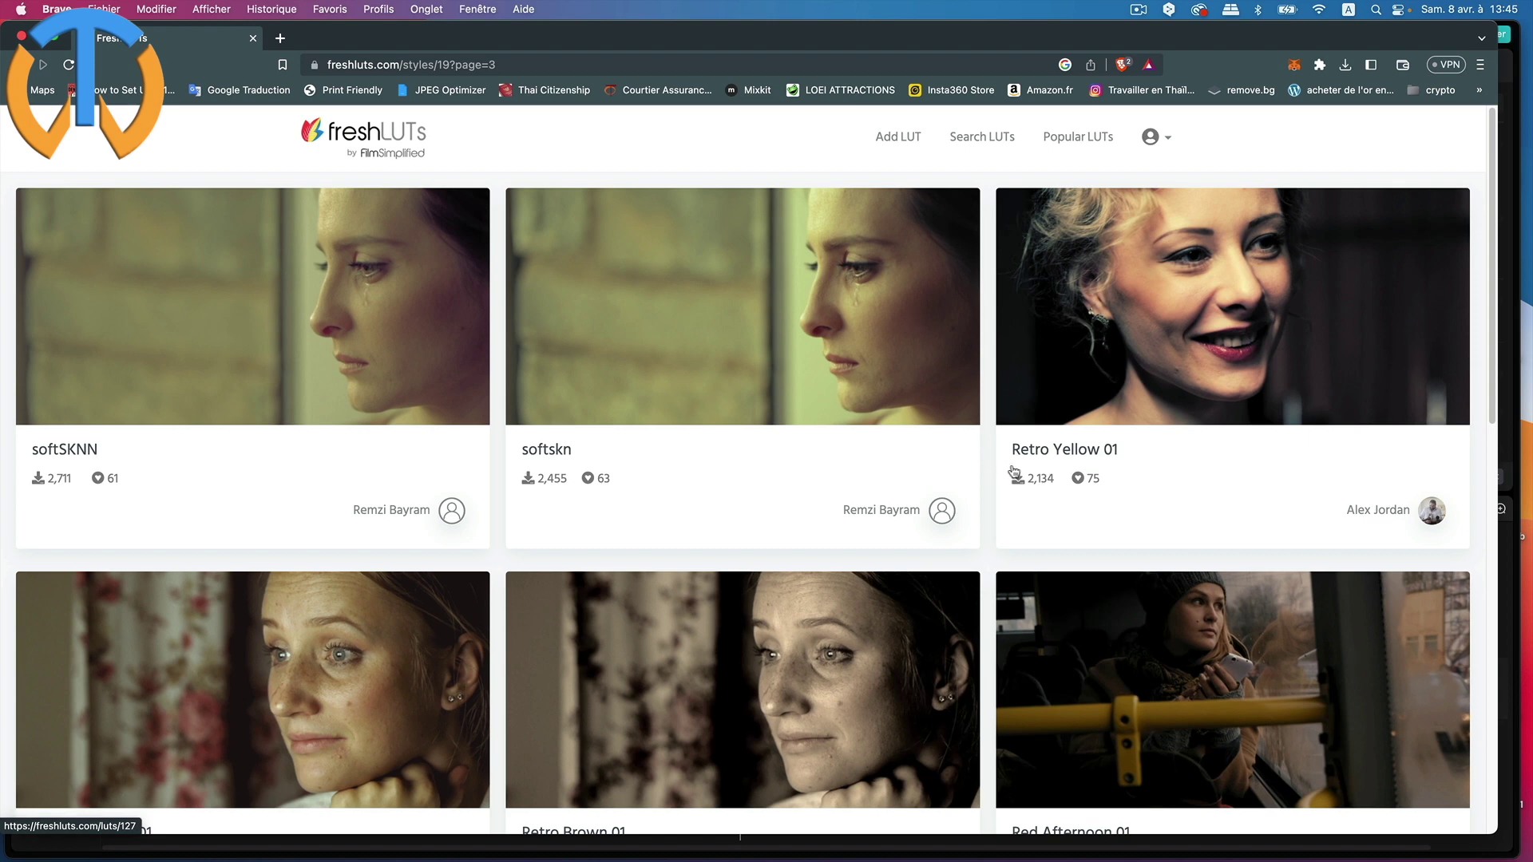
scroll(1049, 472, down, 4)
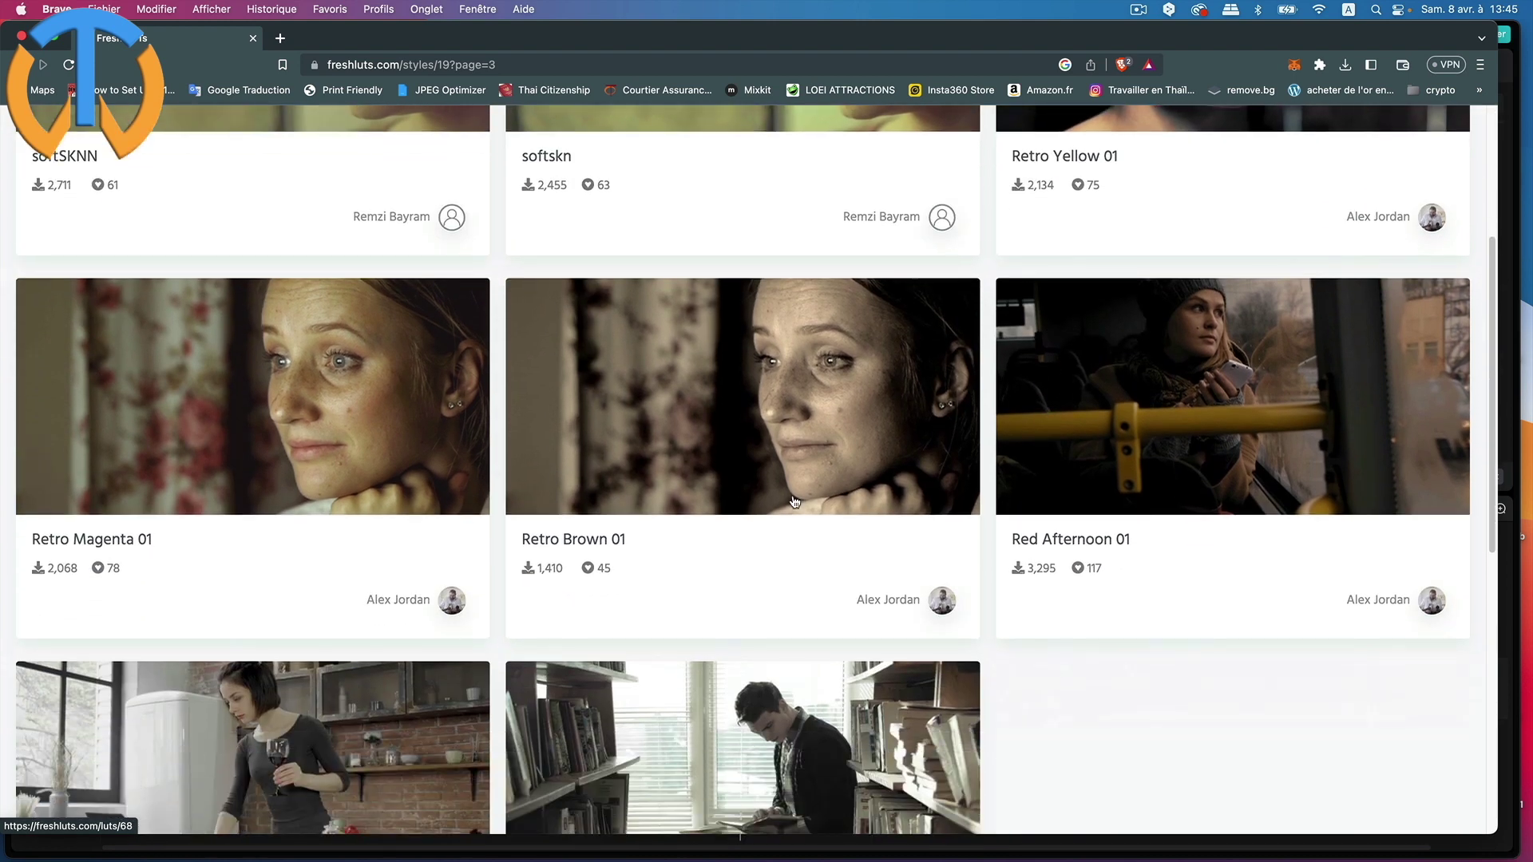
scroll(719, 484, down, 1)
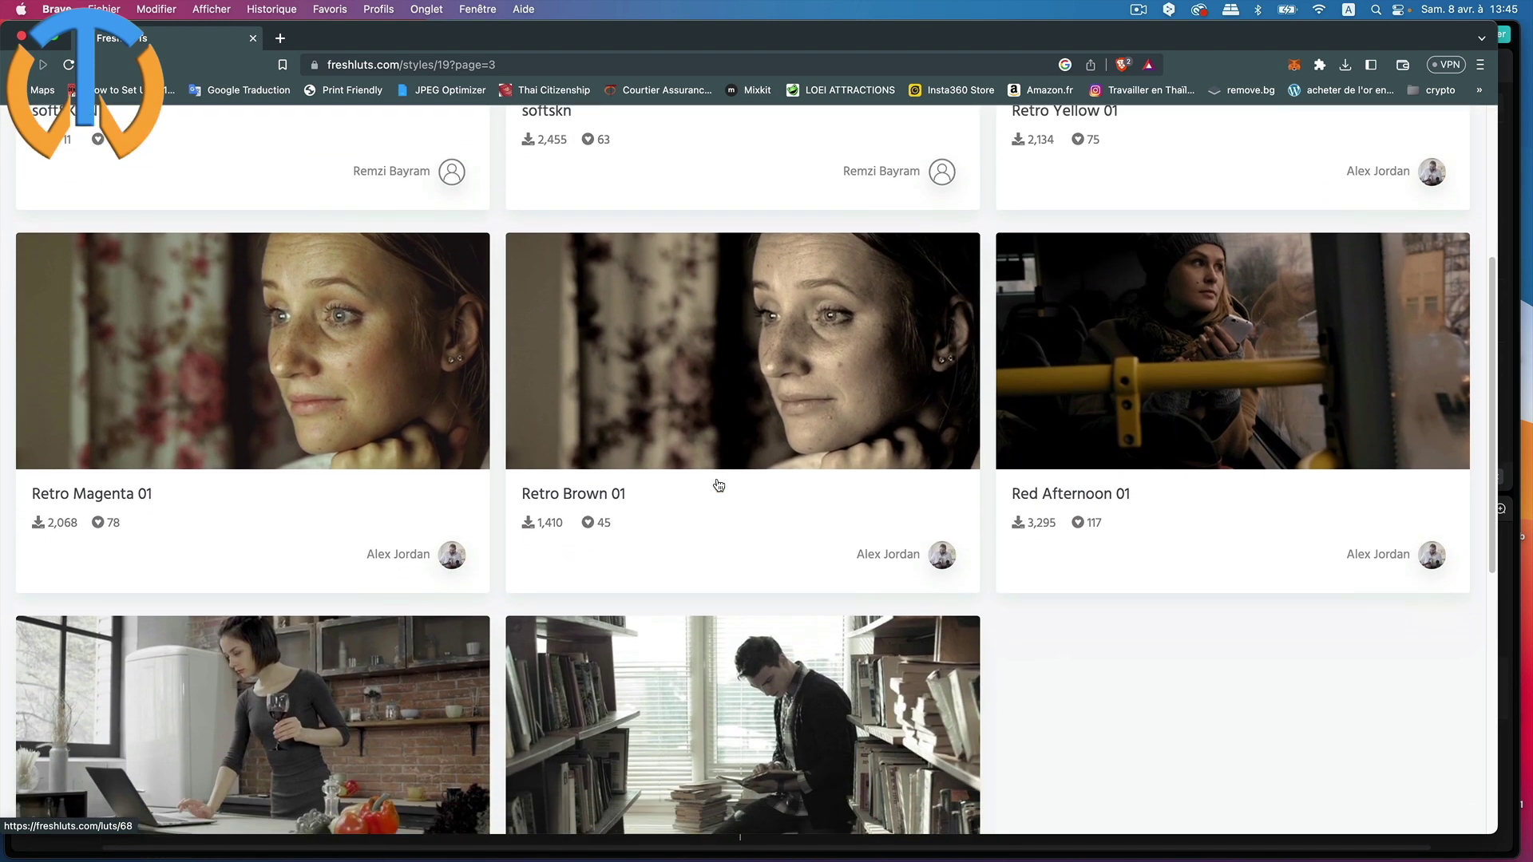
scroll(719, 485, down, 3)
scroll(393, 200, down, 3)
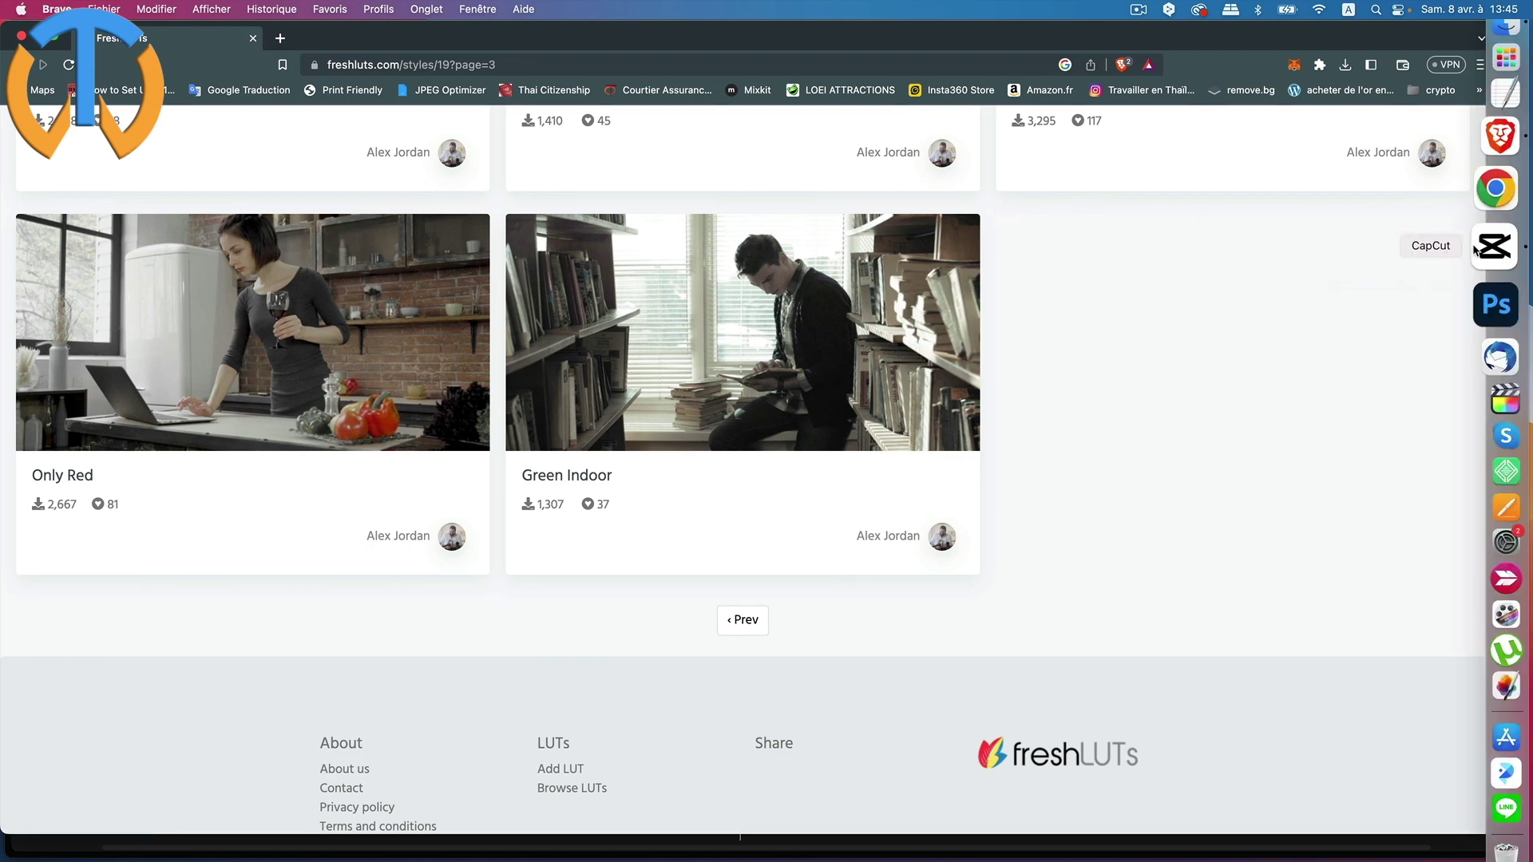
Switch to CapCut and enable skin colour protection (Protection de la couleur de la peau) for the clip's LUT.
click(1494, 248)
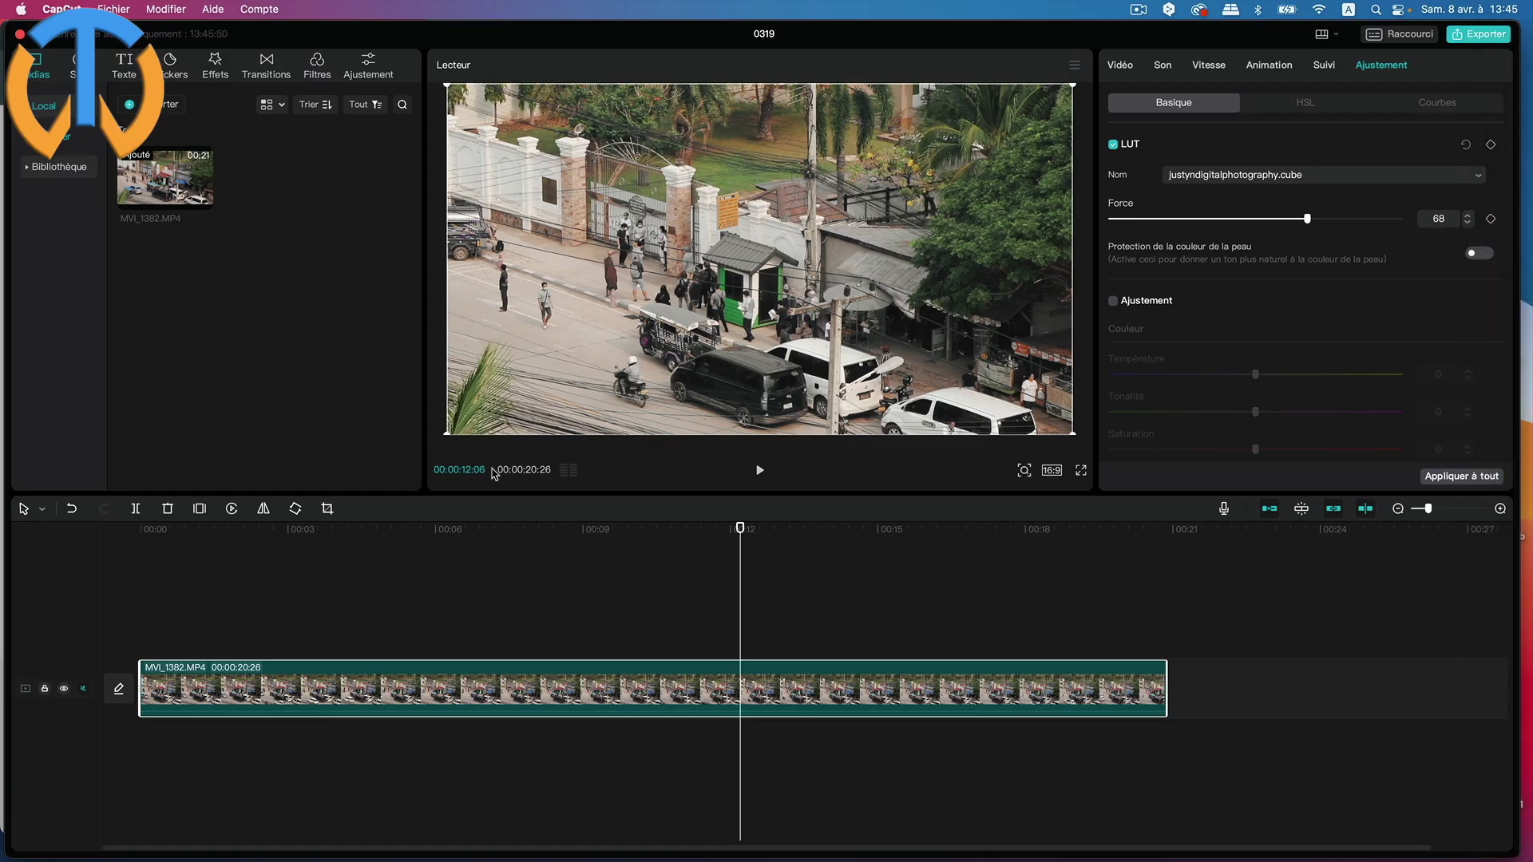
click(1490, 256)
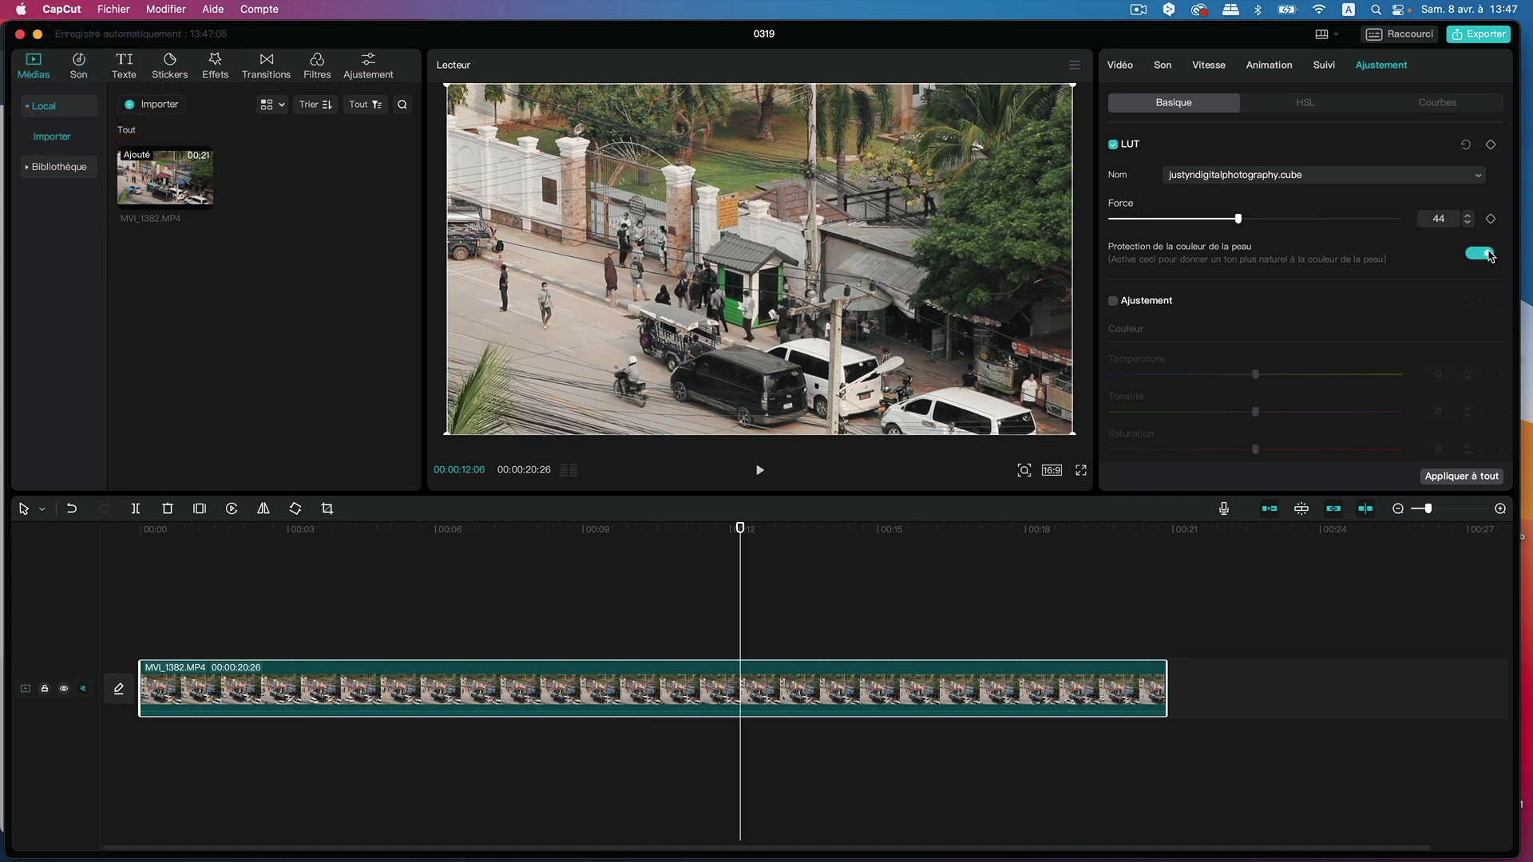